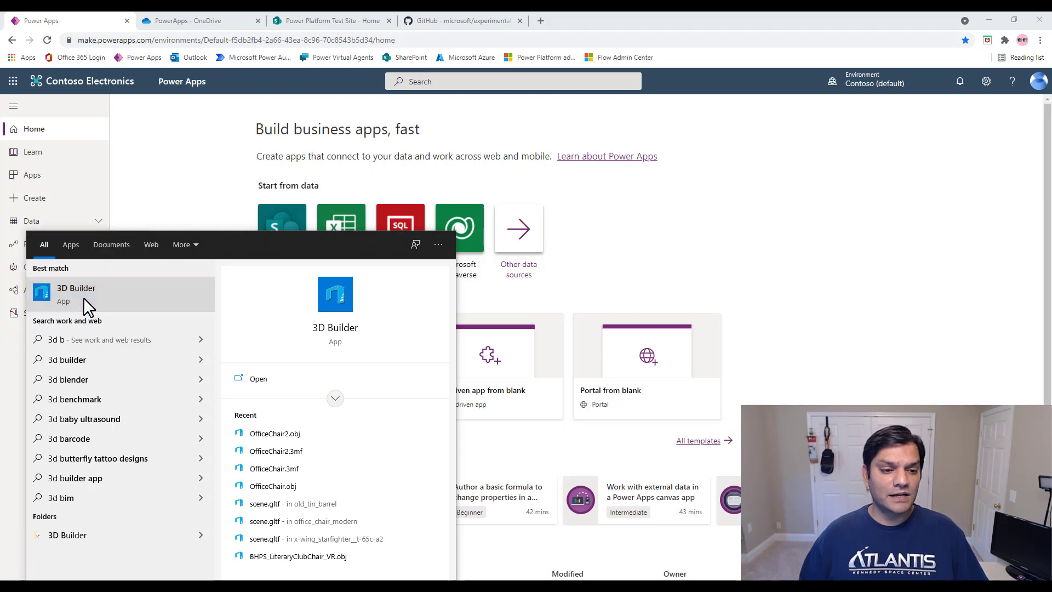
Step: Start a new scene in 3D Builder and add the black office chair from the recent models
{"action": "left_click", "coordinate": [83, 297]}
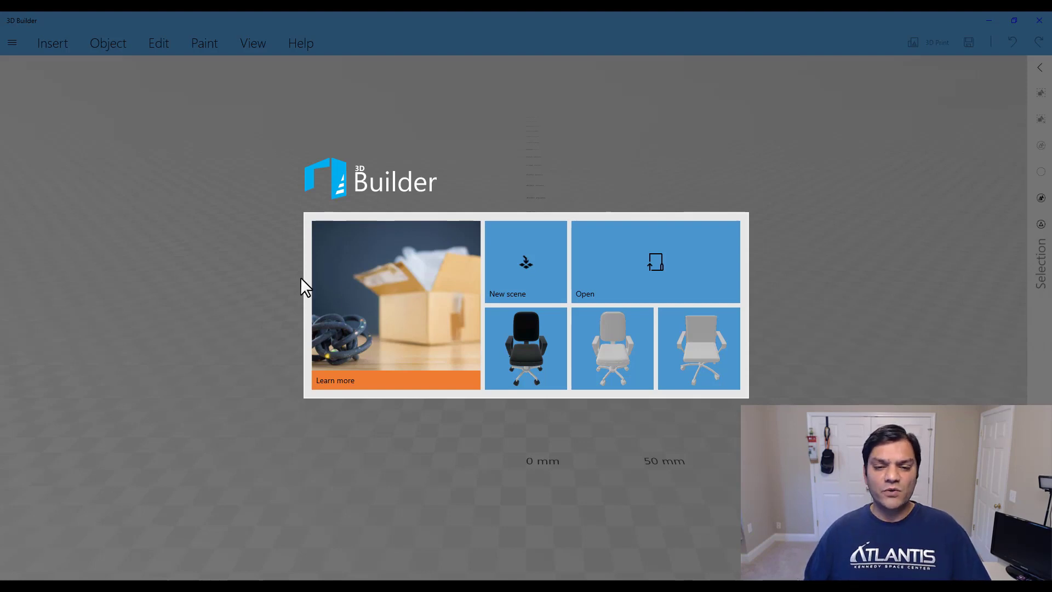
{"action": "left_click", "coordinate": [507, 264]}
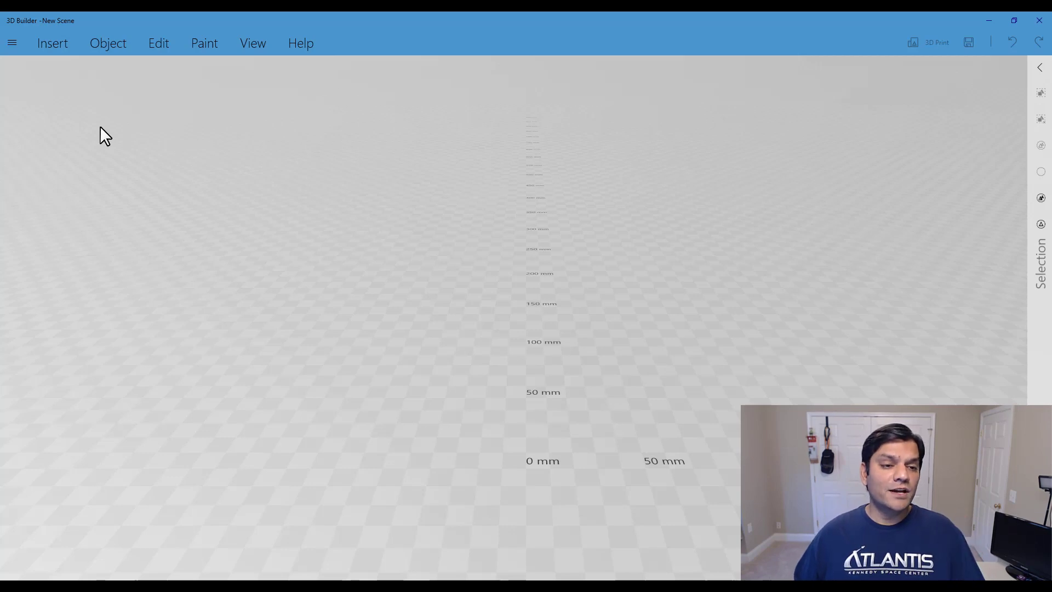
{"action": "left_click", "coordinate": [46, 44]}
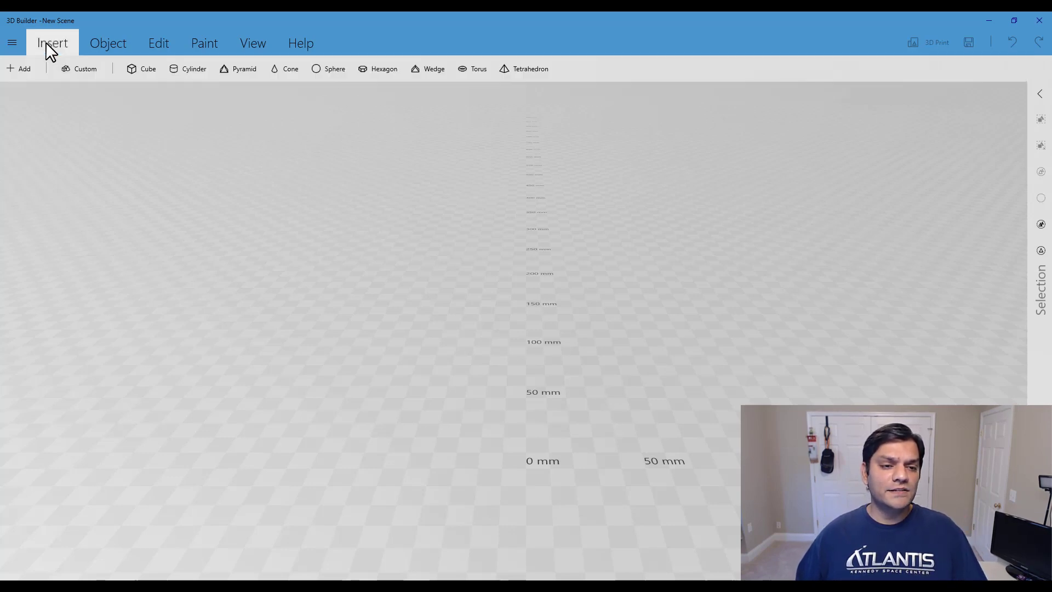
{"action": "left_click", "coordinate": [27, 72]}
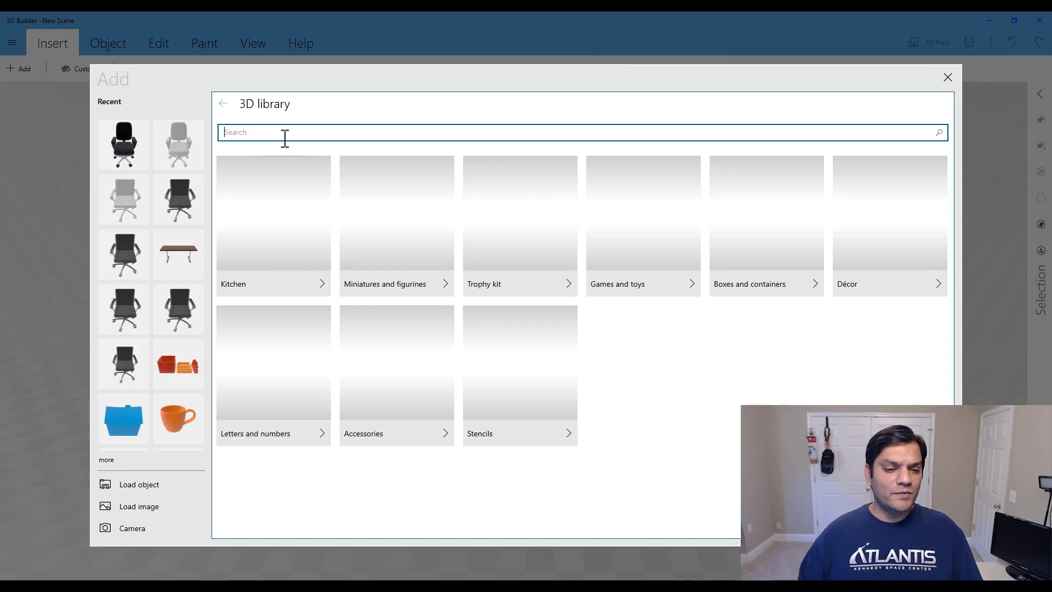
{"action": "left_click", "coordinate": [126, 139]}
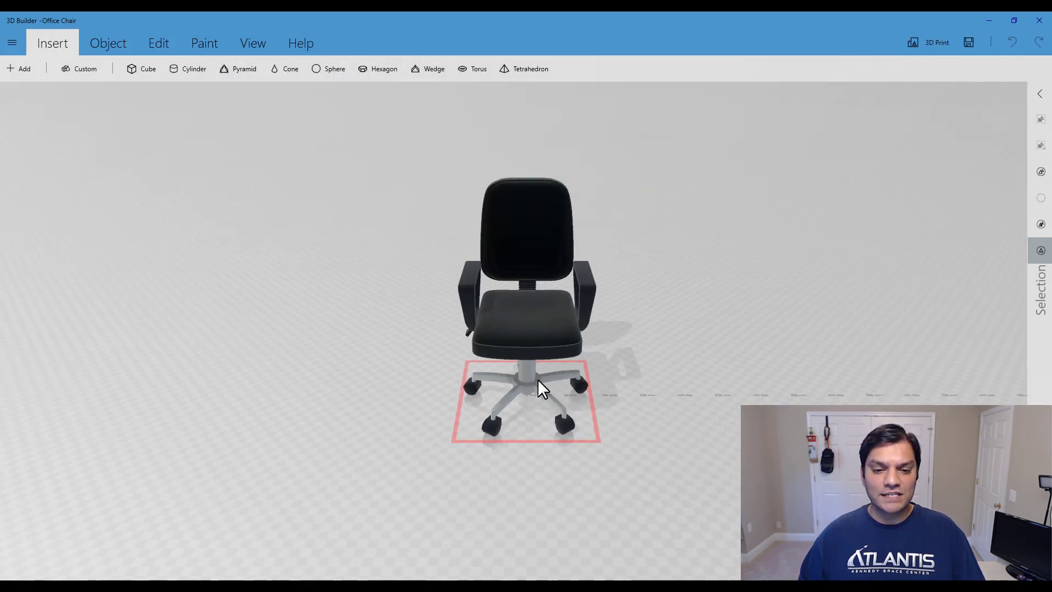
{"action": "scroll", "coordinate": [583, 363], "scroll_direction": "up", "scroll_amount": 1}
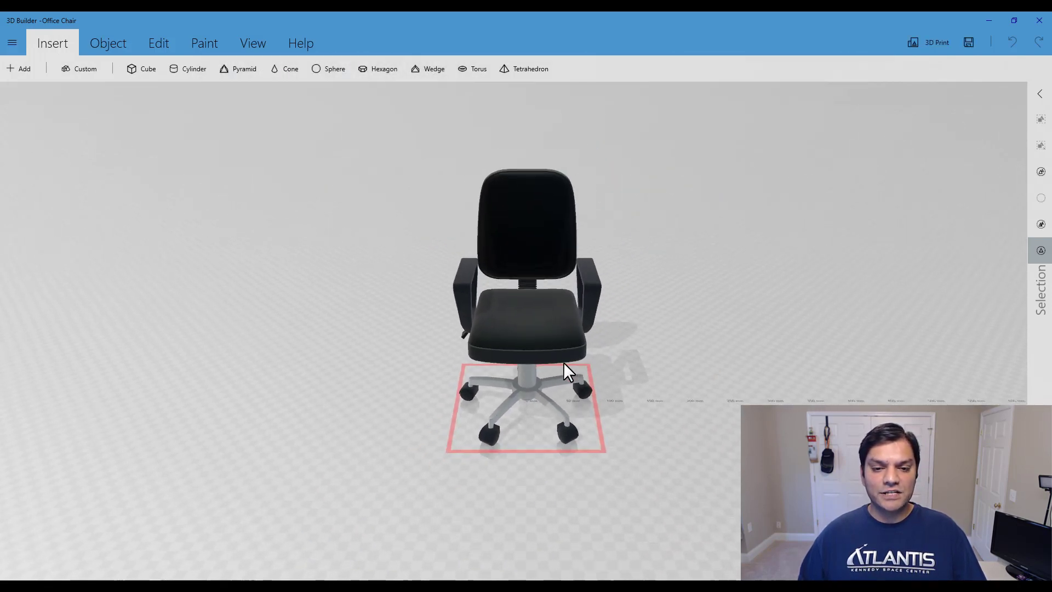
{"action": "left_click_drag", "start_coordinate": [564, 363], "coordinate": [561, 329]}
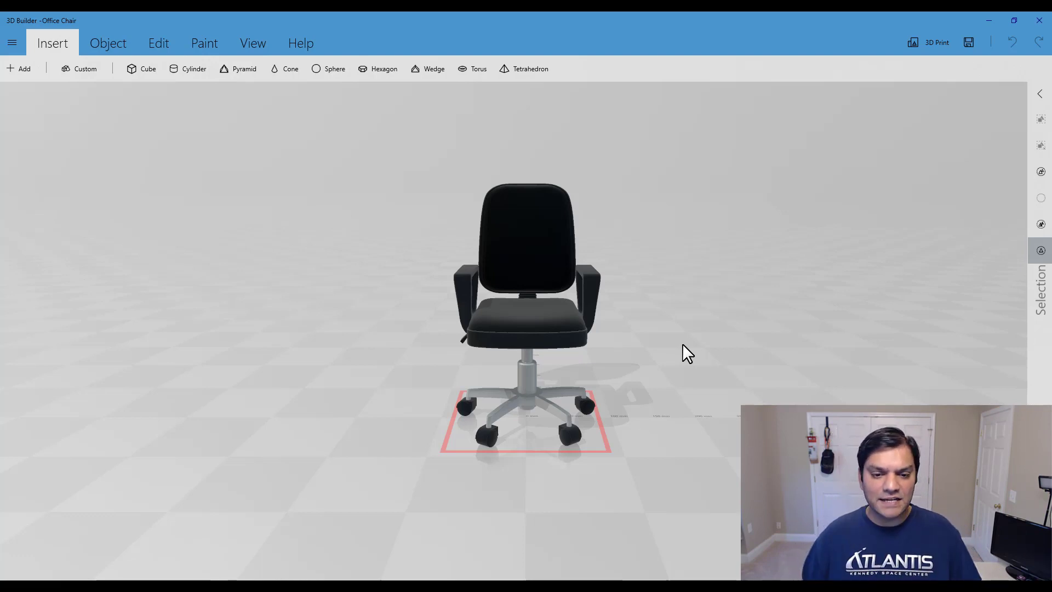
{"action": "left_click_drag", "start_coordinate": [636, 351], "coordinate": [605, 363]}
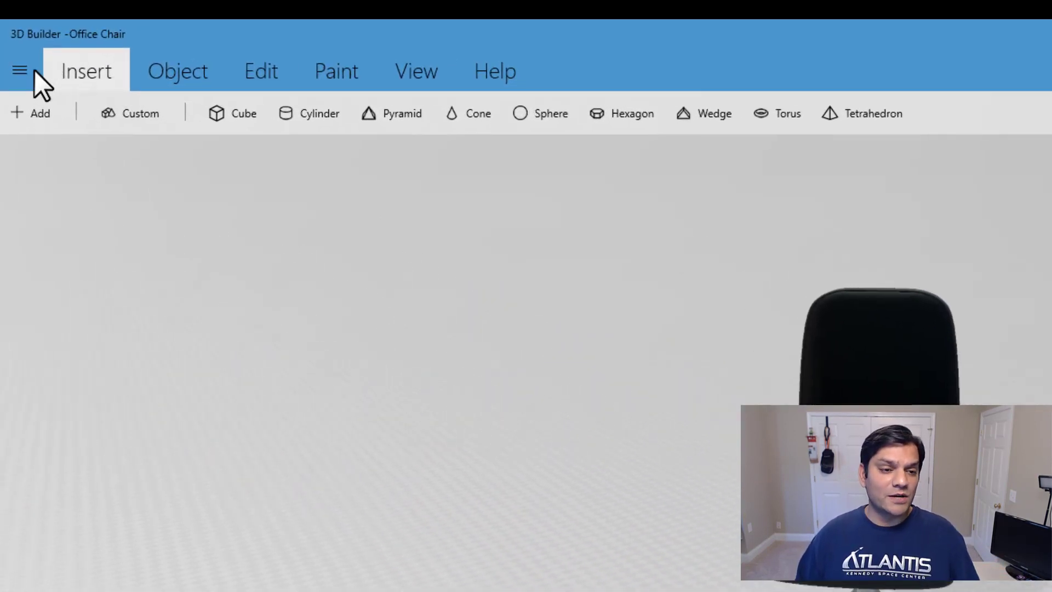
Step: Choose the GLB format for saving a copy of the office chair, and cancel without saving
{"action": "left_click", "coordinate": [17, 72]}
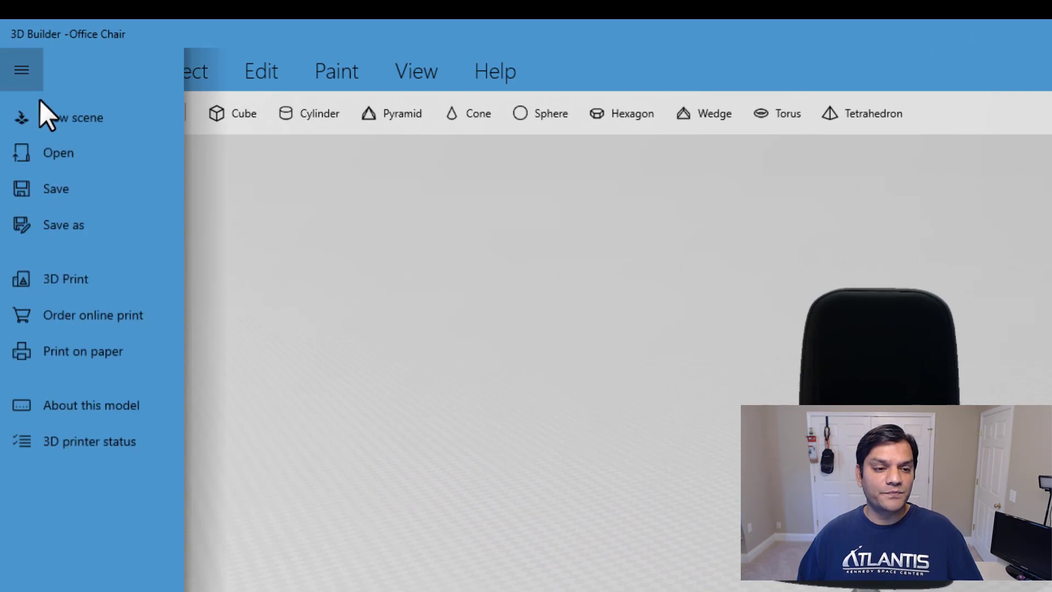
{"action": "left_click", "coordinate": [64, 225]}
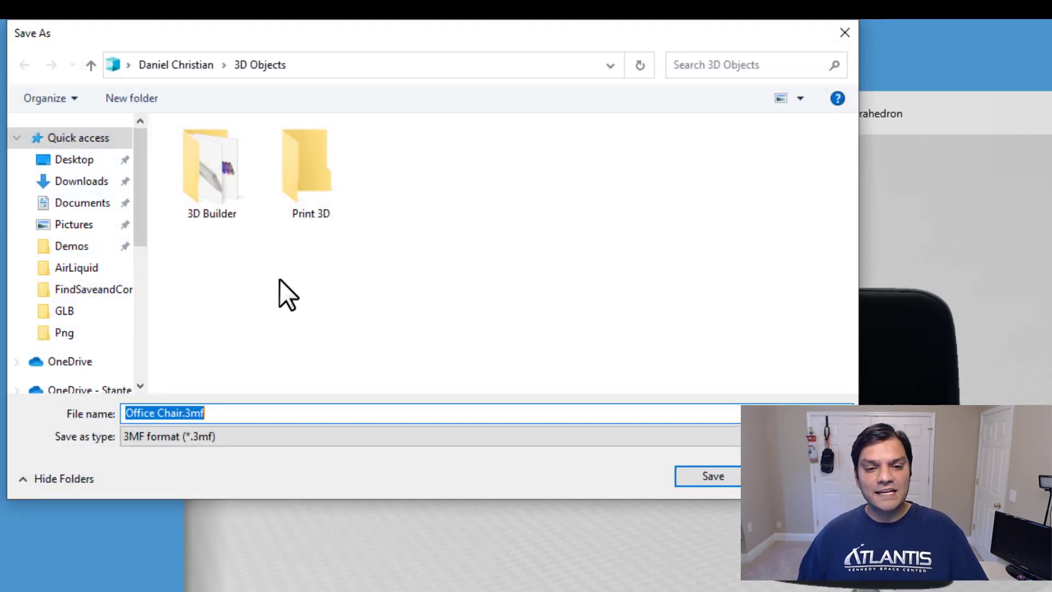
{"action": "left_click", "coordinate": [229, 438]}
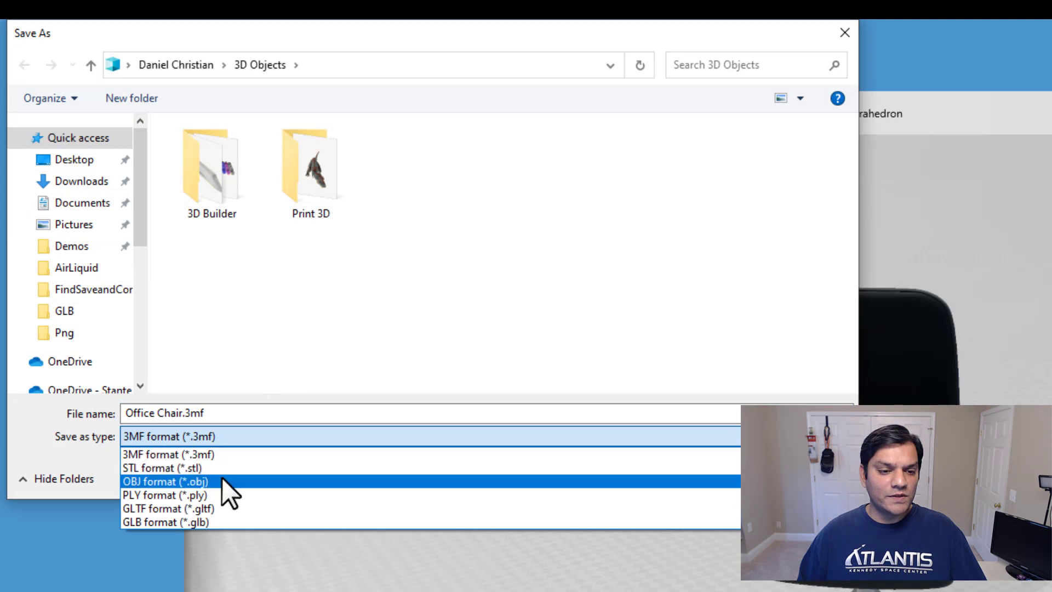
{"action": "left_click", "coordinate": [216, 520]}
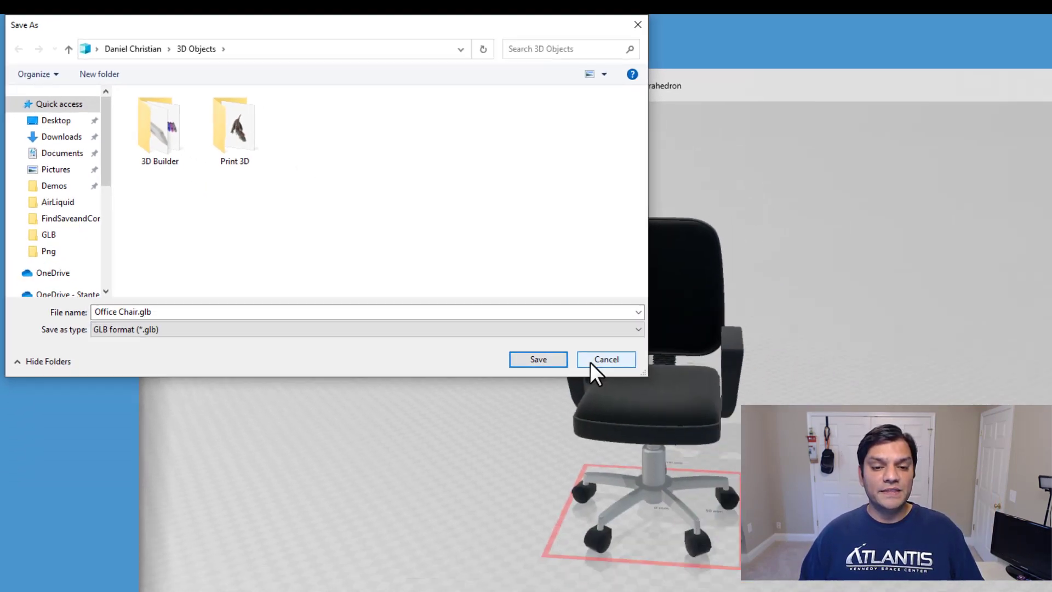
{"action": "left_click", "coordinate": [603, 358]}
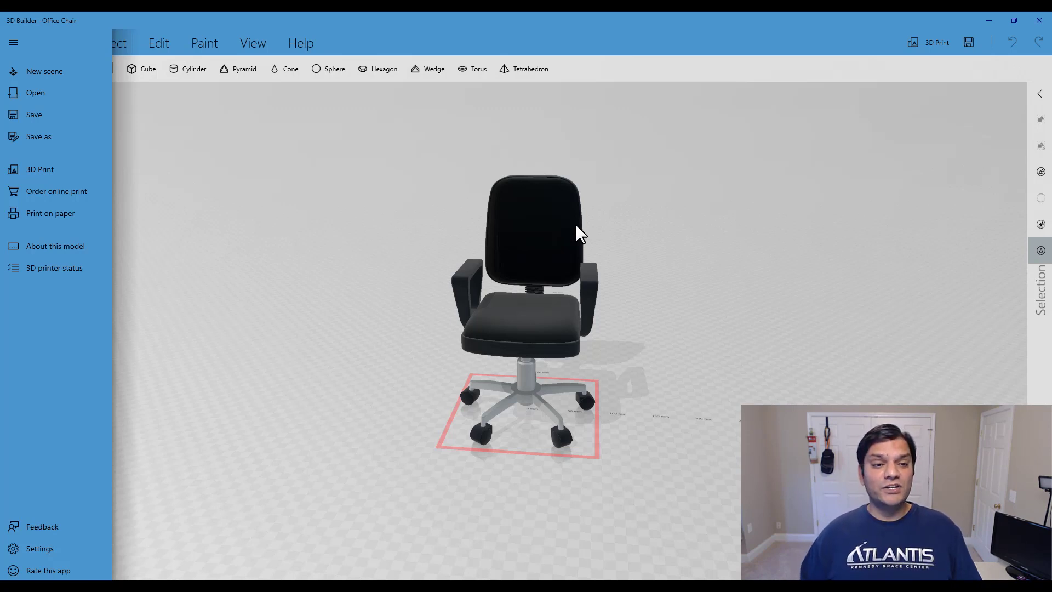
{"action": "left_click", "coordinate": [692, 250]}
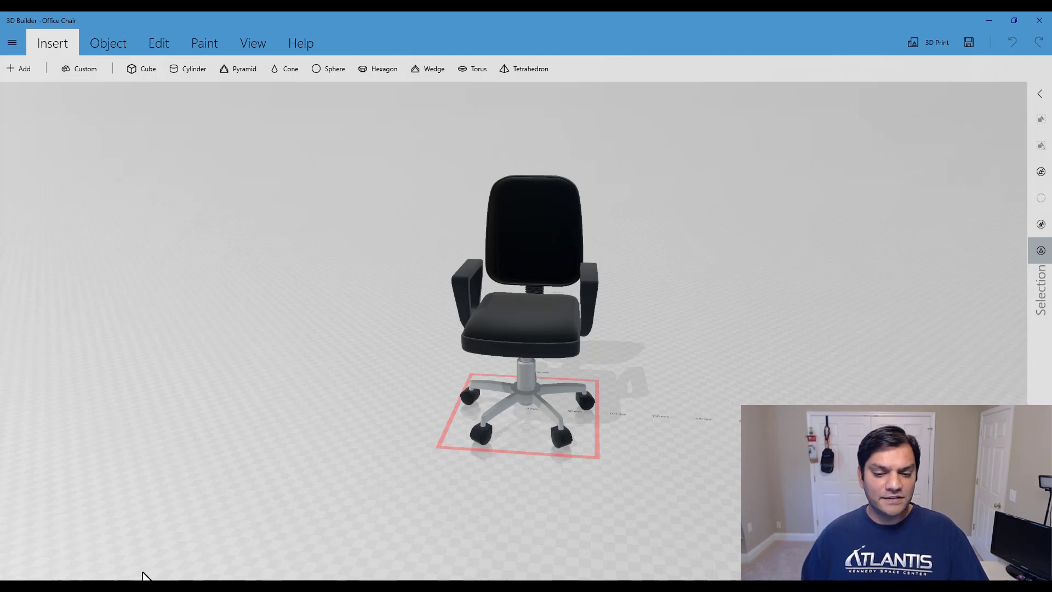
Step: Find and launch Paint 3D and create a new blank project
{"action": "key", "text": "super+s"}
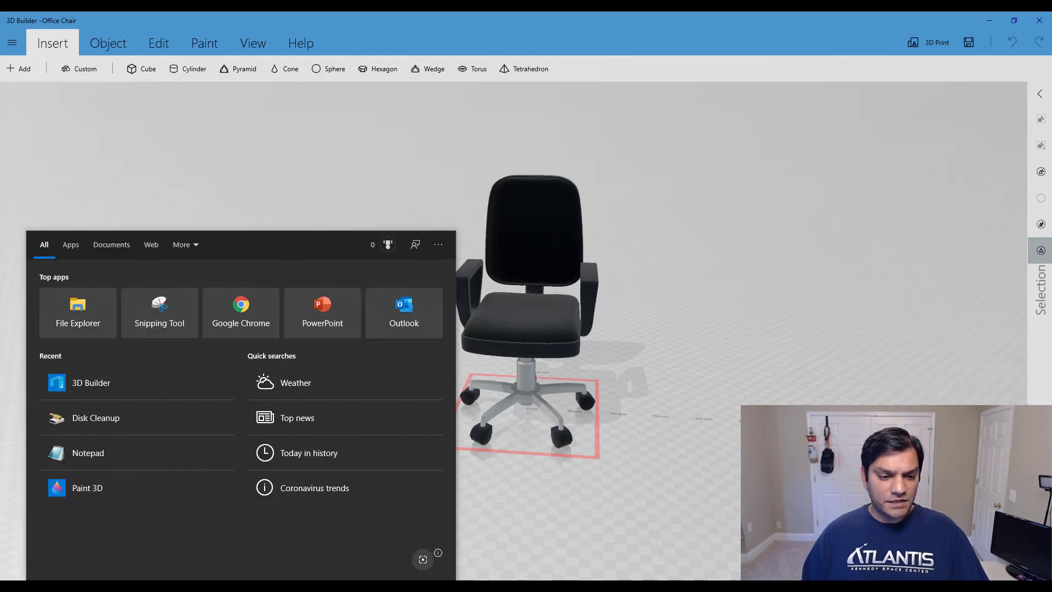
{"action": "type", "text": "paind"}
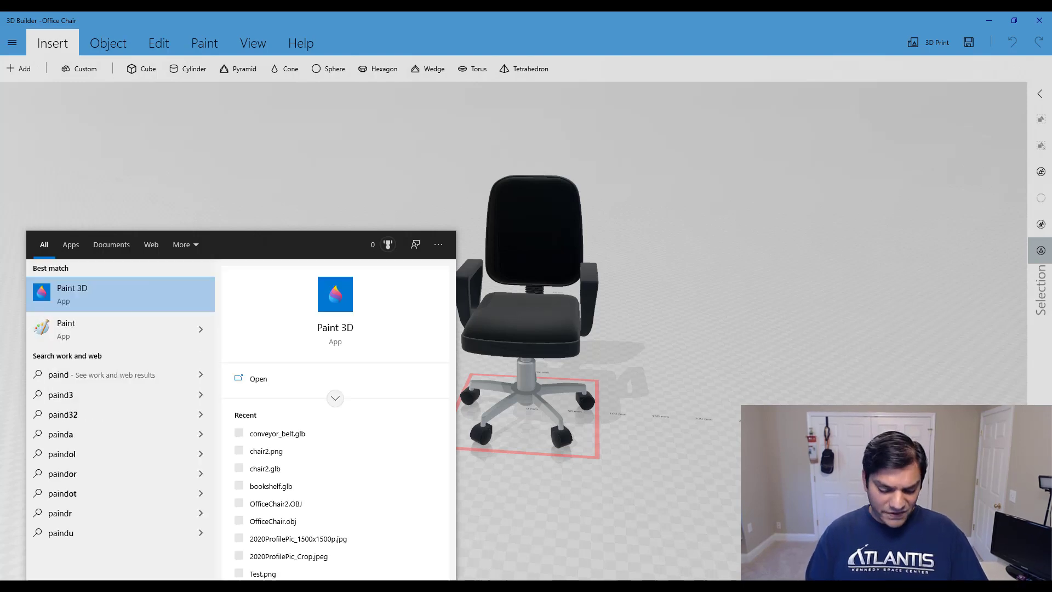
{"action": "type", "text": " 3d"}
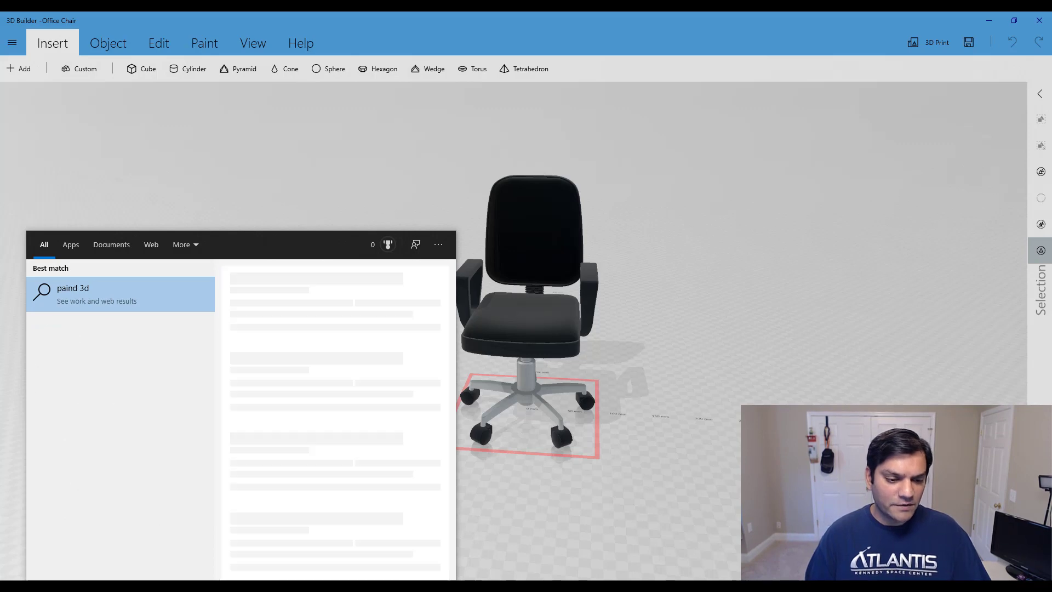
{"action": "key", "text": "BackSpace"}
{"action": "key", "text": "BackSpace"}
{"action": "key", "text": "BackSpace"}
{"action": "key", "text": "BackSpace"}
{"action": "type", "text": "t"}
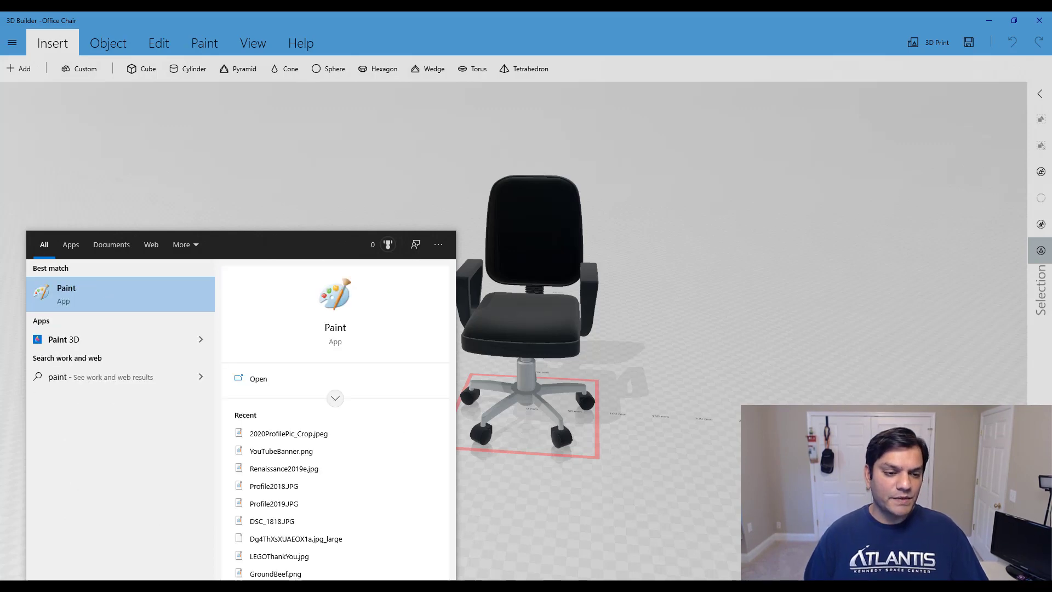
{"action": "left_click", "coordinate": [78, 344]}
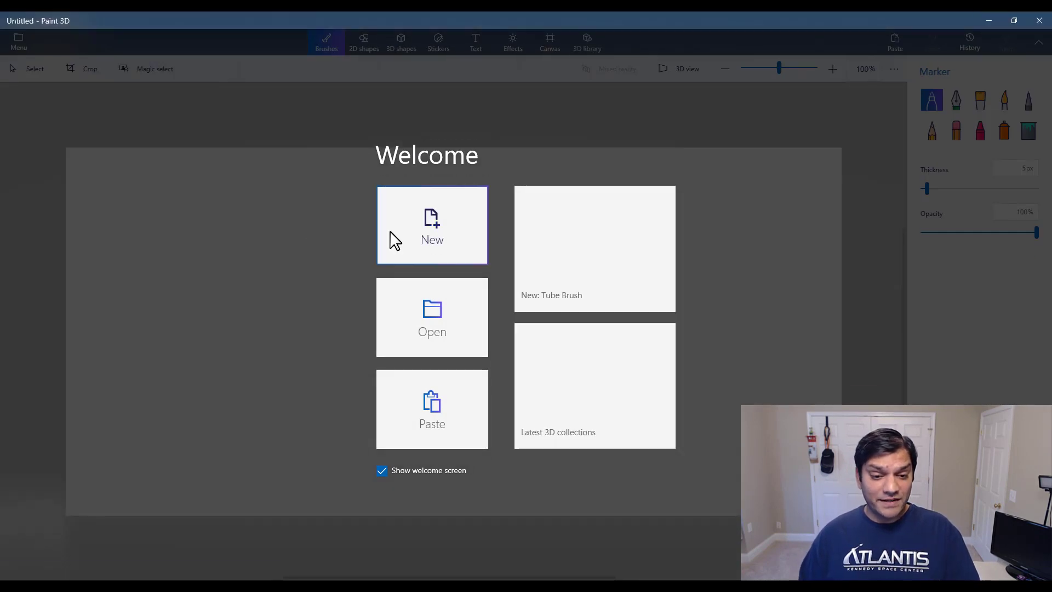
{"action": "left_click", "coordinate": [398, 232]}
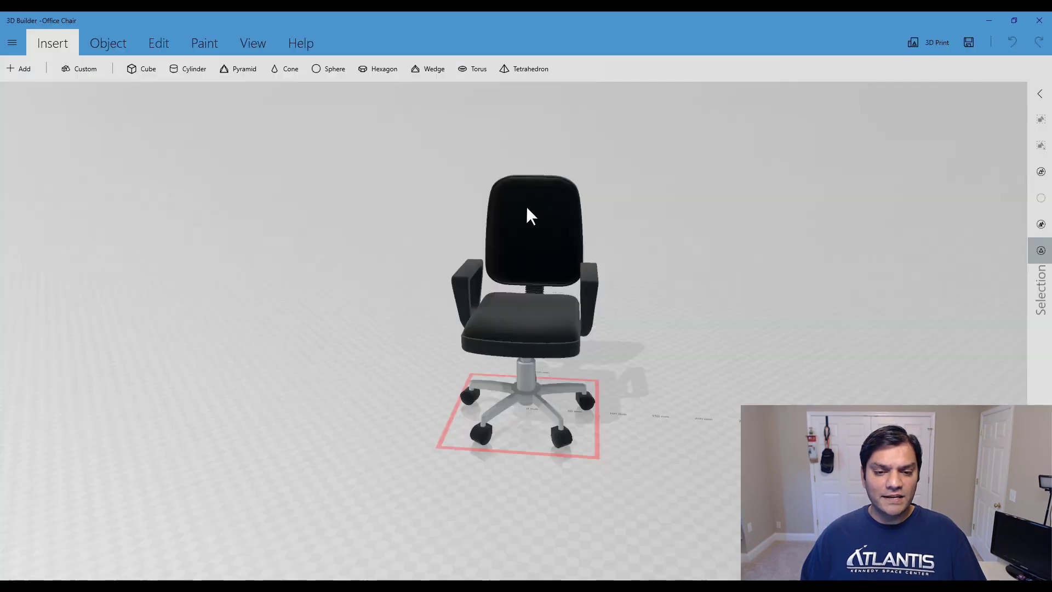
Step: Copy the office chair from the 3D Builder scene and paste it onto the Paint 3D canvas
{"action": "left_click", "coordinate": [523, 274]}
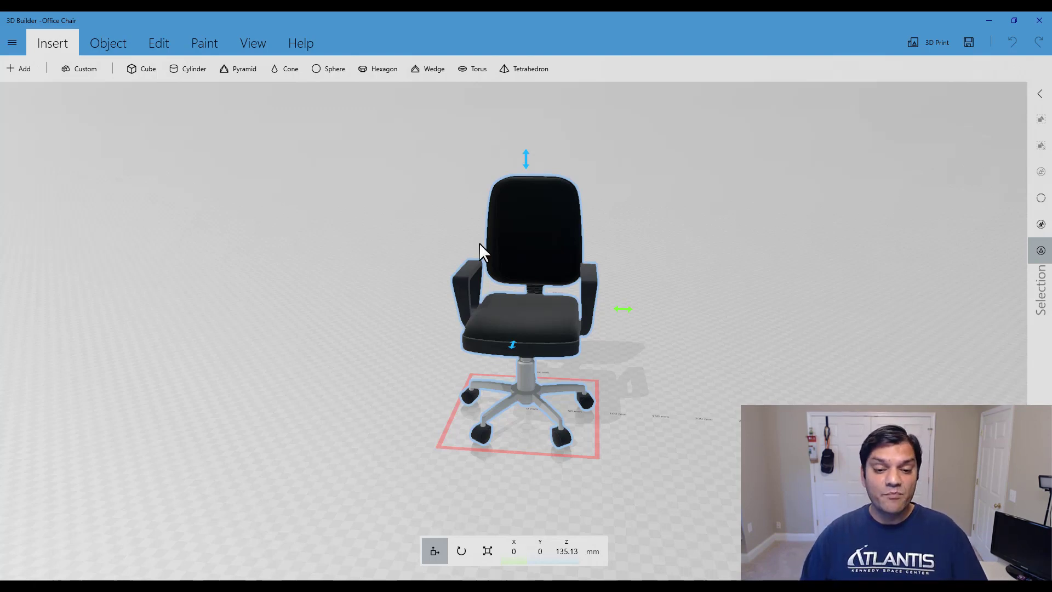
{"action": "left_click", "coordinate": [512, 231]}
{"action": "left_click", "coordinate": [514, 320]}
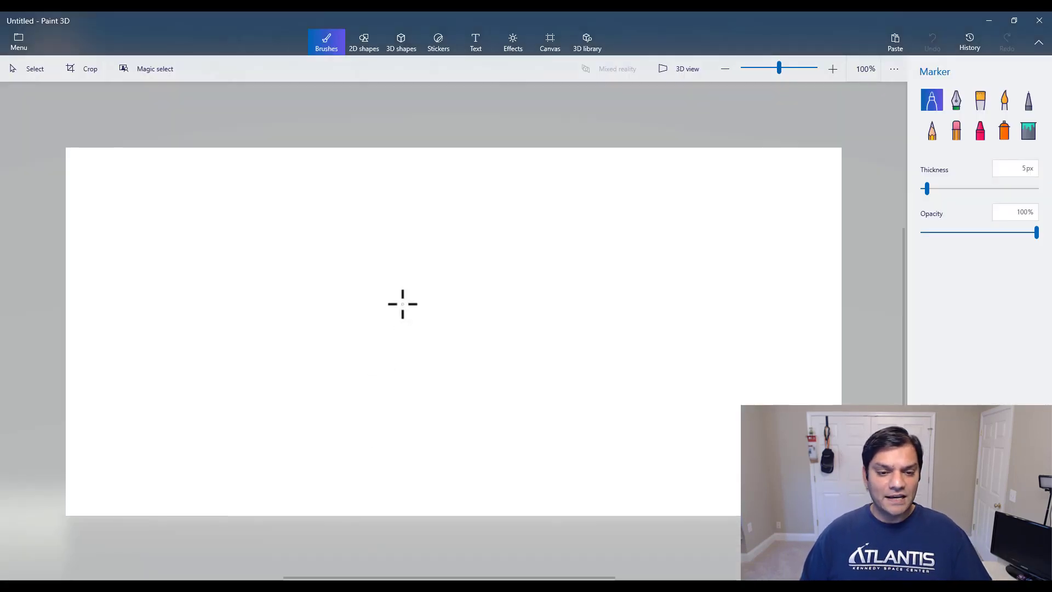
{"action": "left_click", "coordinate": [402, 303]}
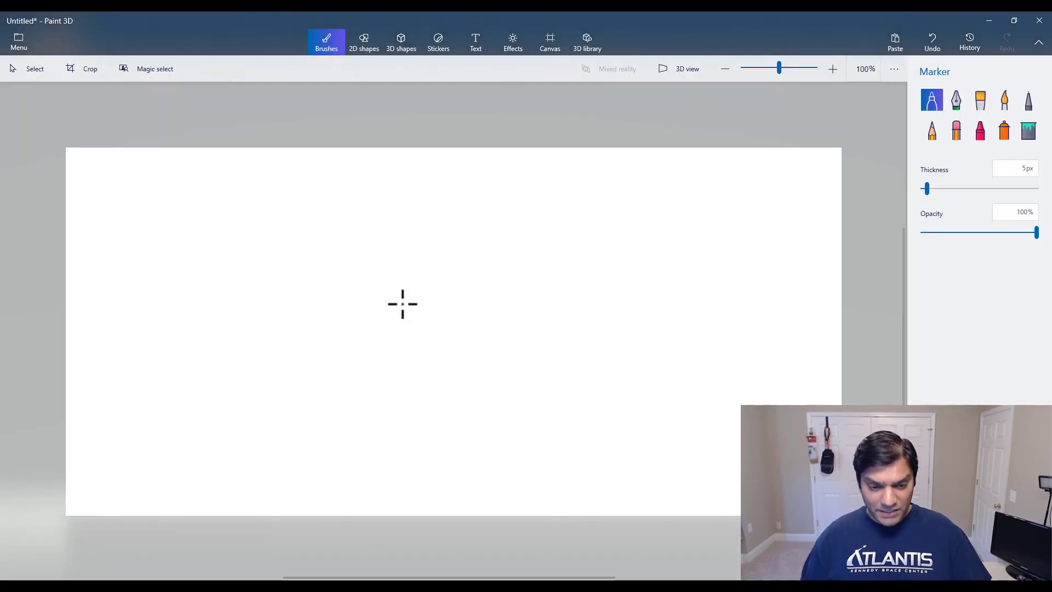
{"action": "key", "text": "ctrl+v"}
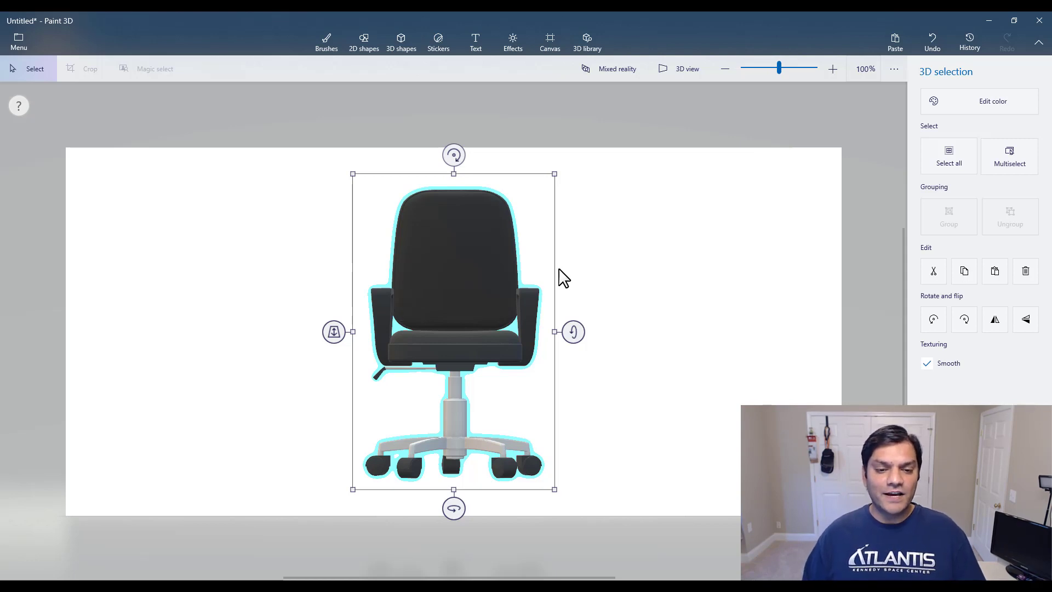
Step: Shift the pasted chair slightly on the canvas and rotate it about its vertical axis to an angled side view
{"action": "mouse_move", "coordinate": [461, 295]}
{"action": "left_mouse_down"}
{"action": "mouse_move", "coordinate": [426, 291]}
{"action": "mouse_move", "coordinate": [464, 289]}
{"action": "left_mouse_up"}
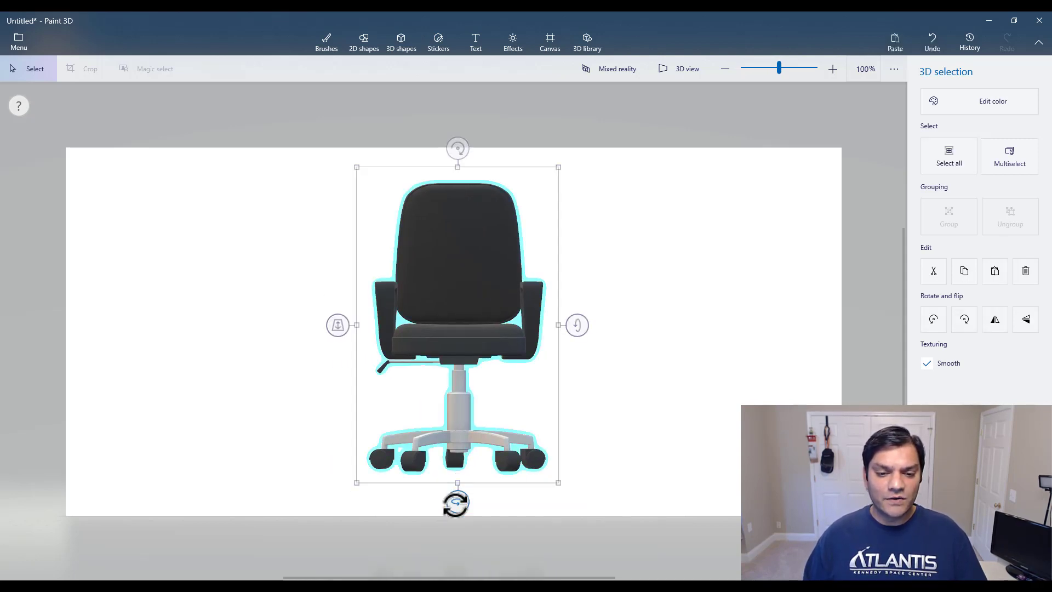
{"action": "left_click_drag", "start_coordinate": [457, 501], "coordinate": [455, 452]}
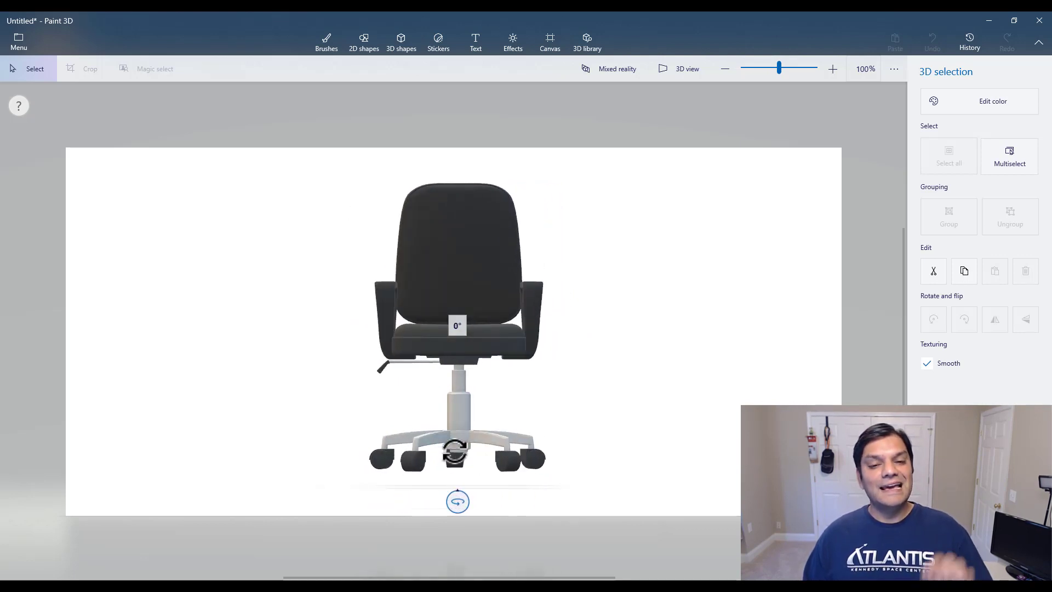
{"action": "left_click", "coordinate": [644, 453]}
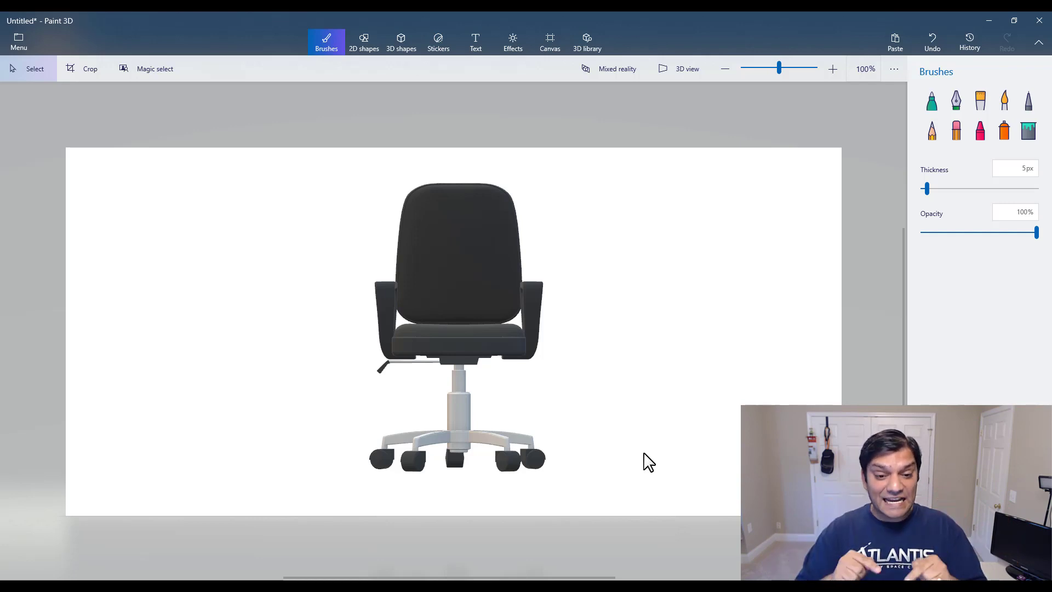
{"action": "left_click", "coordinate": [515, 341]}
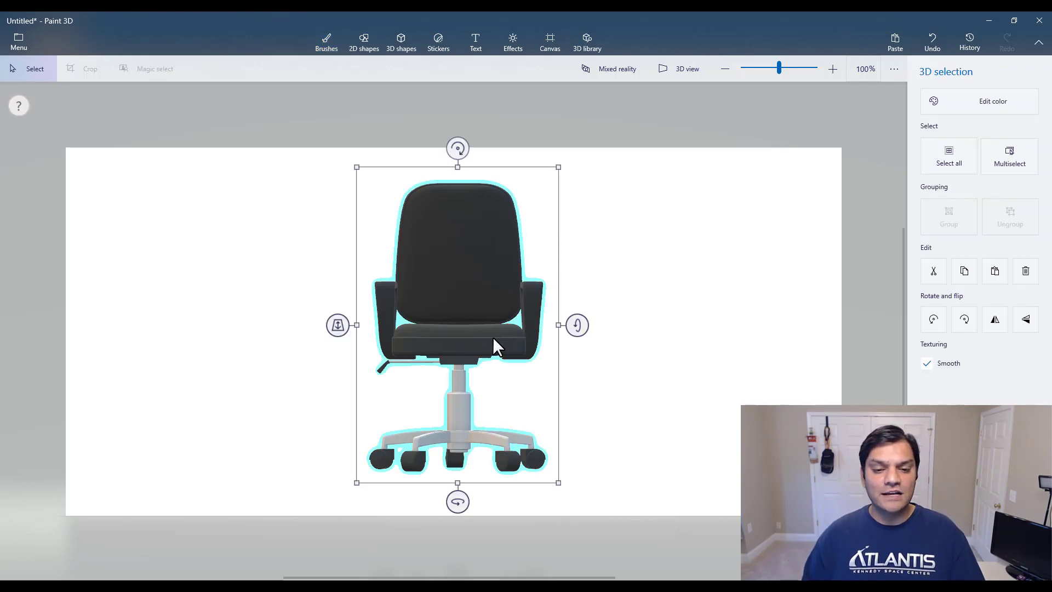
{"action": "left_click_drag", "start_coordinate": [457, 501], "coordinate": [423, 498]}
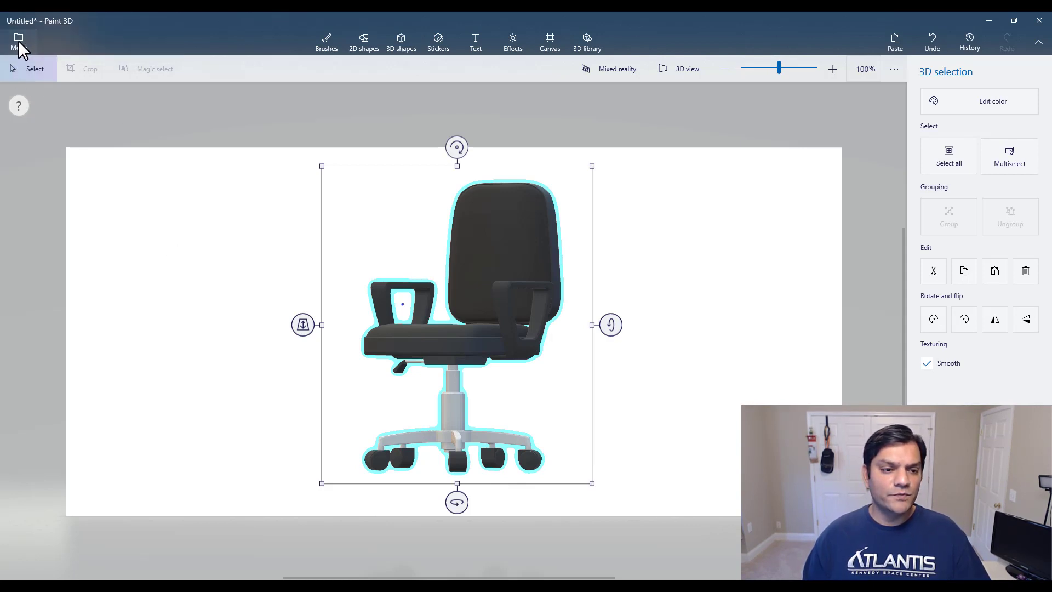
Step: Examine the file formats offered for saving a copy of the project, and deselect the chair
{"action": "left_click", "coordinate": [19, 44]}
{"action": "left_click", "coordinate": [46, 182]}
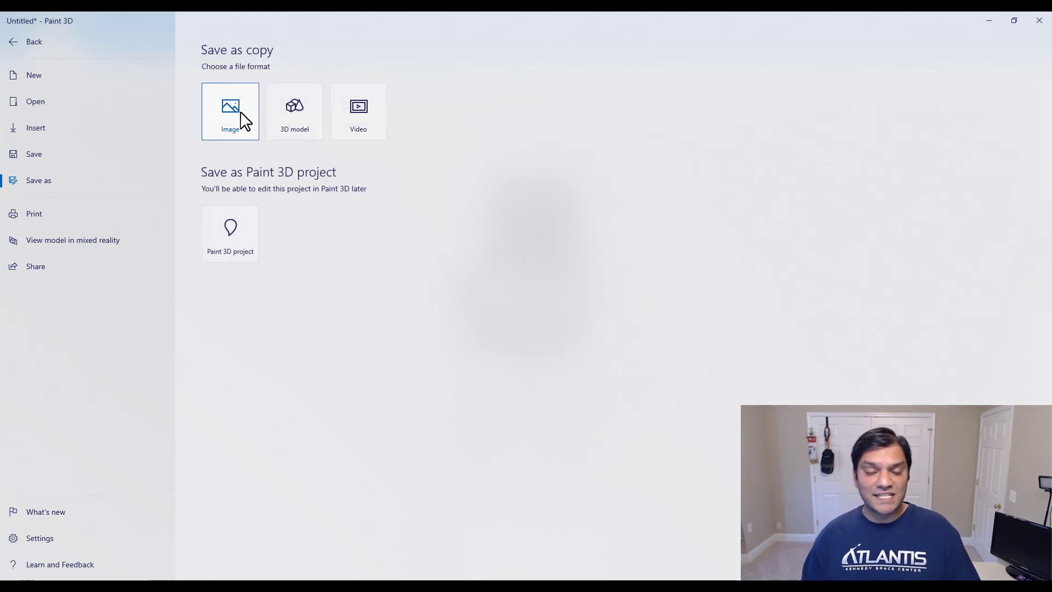
{"action": "left_click", "coordinate": [29, 44]}
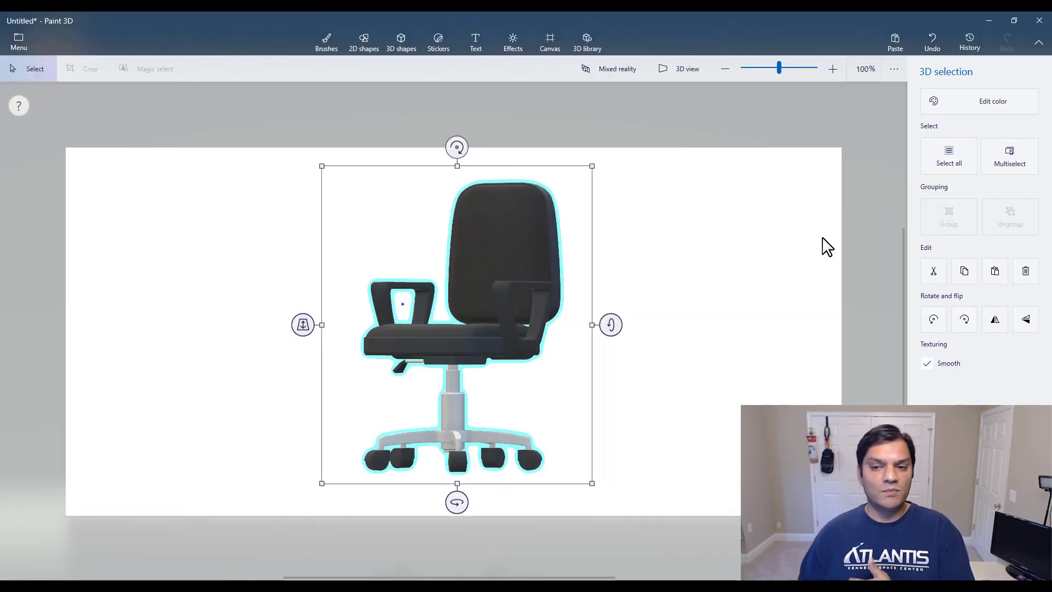
{"action": "left_click", "coordinate": [235, 249]}
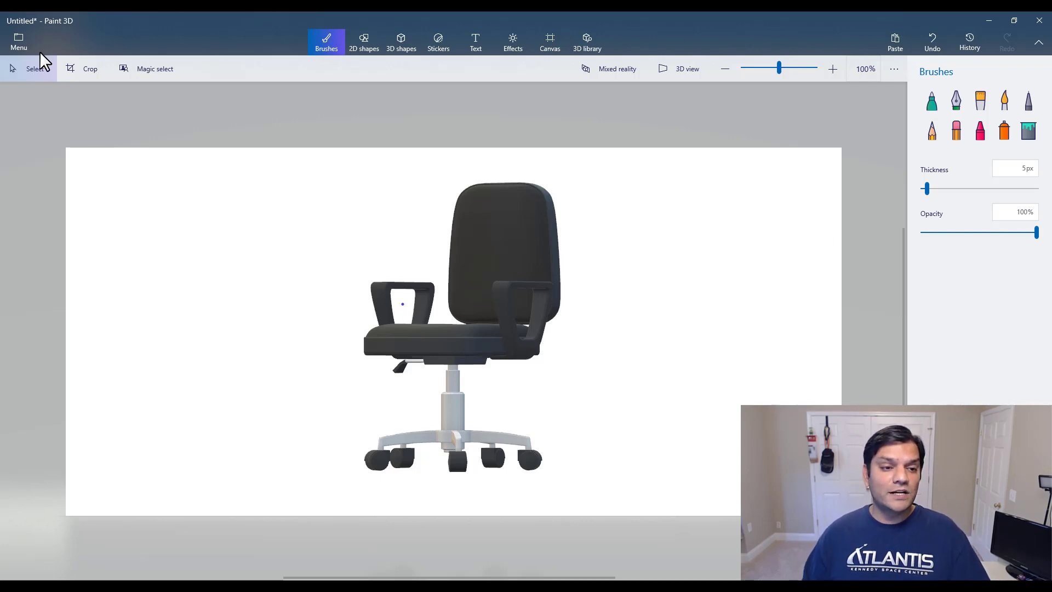
Step: Prepare to save a copy of the chair as a GLB 3D model, and cancel without saving
{"action": "left_click", "coordinate": [26, 43]}
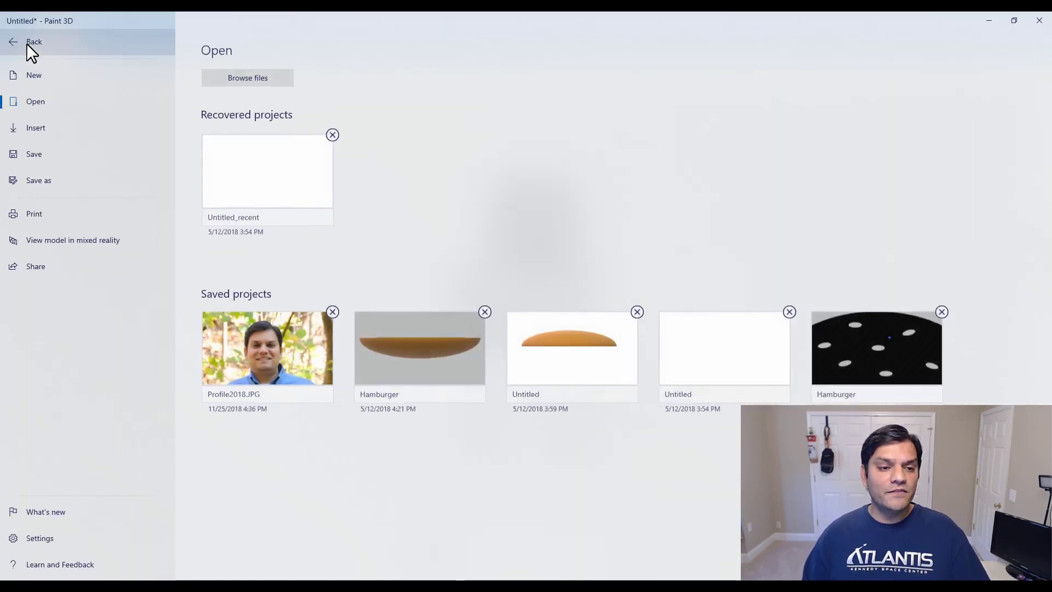
{"action": "left_click", "coordinate": [29, 176]}
{"action": "left_click", "coordinate": [282, 121]}
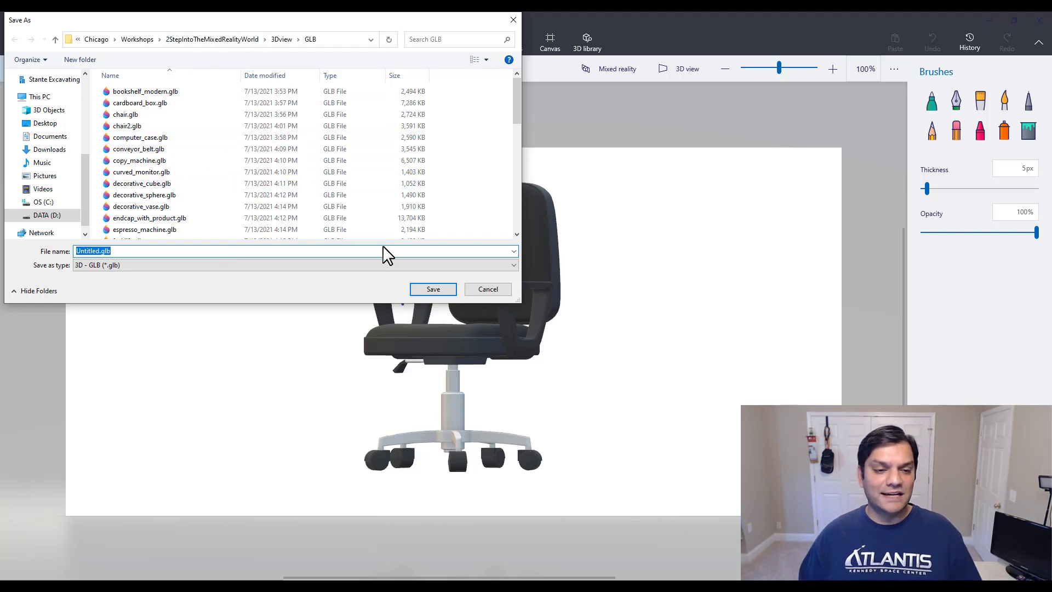
{"action": "left_click", "coordinate": [477, 291]}
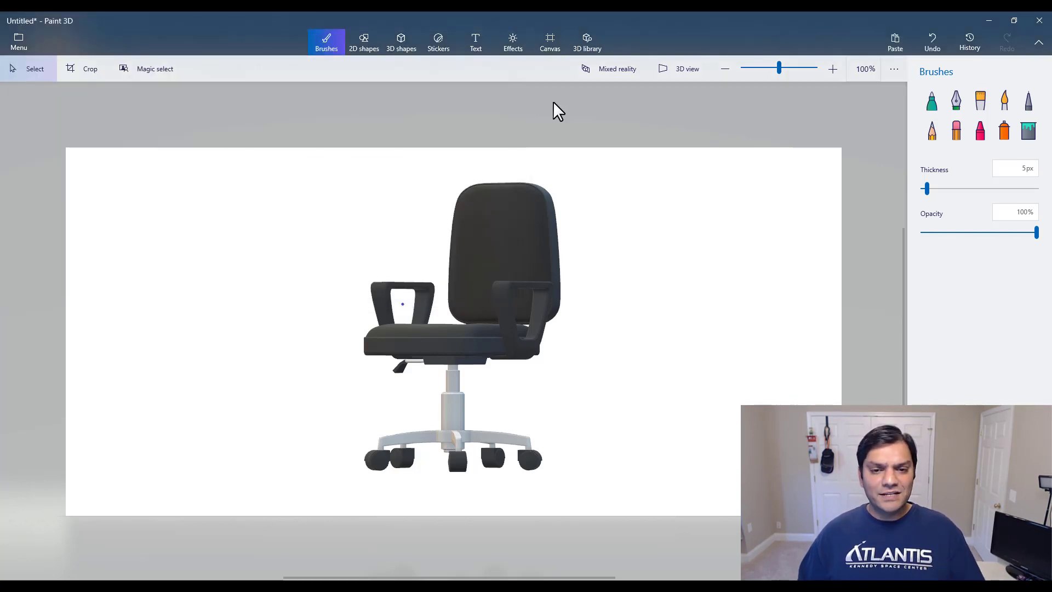
Step: Make the chair's canvas transparent and shrink it around the model to 779 × 616 px
{"action": "left_click", "coordinate": [553, 43]}
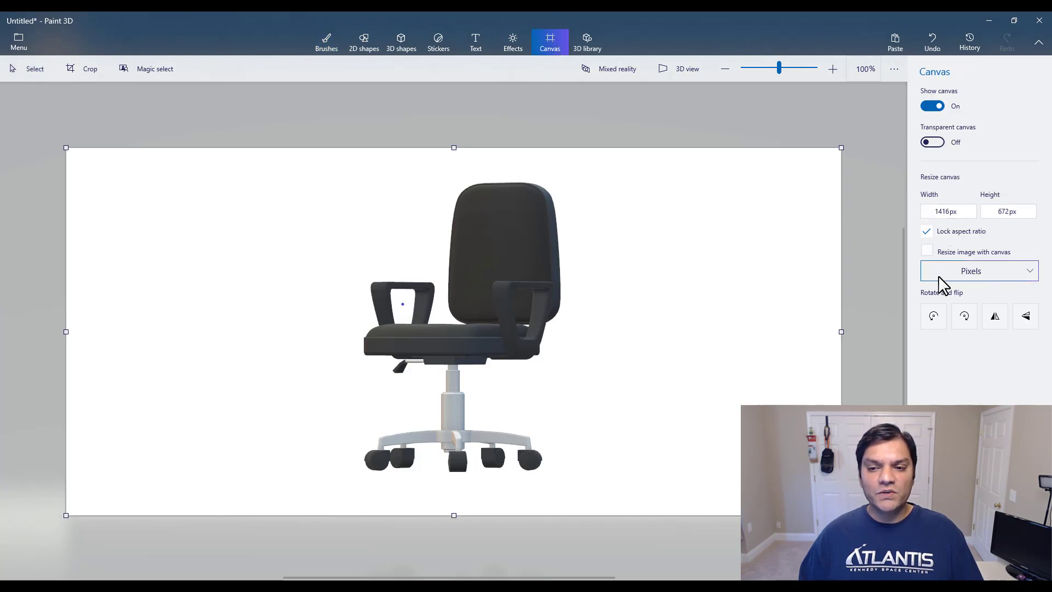
{"action": "left_click", "coordinate": [943, 144]}
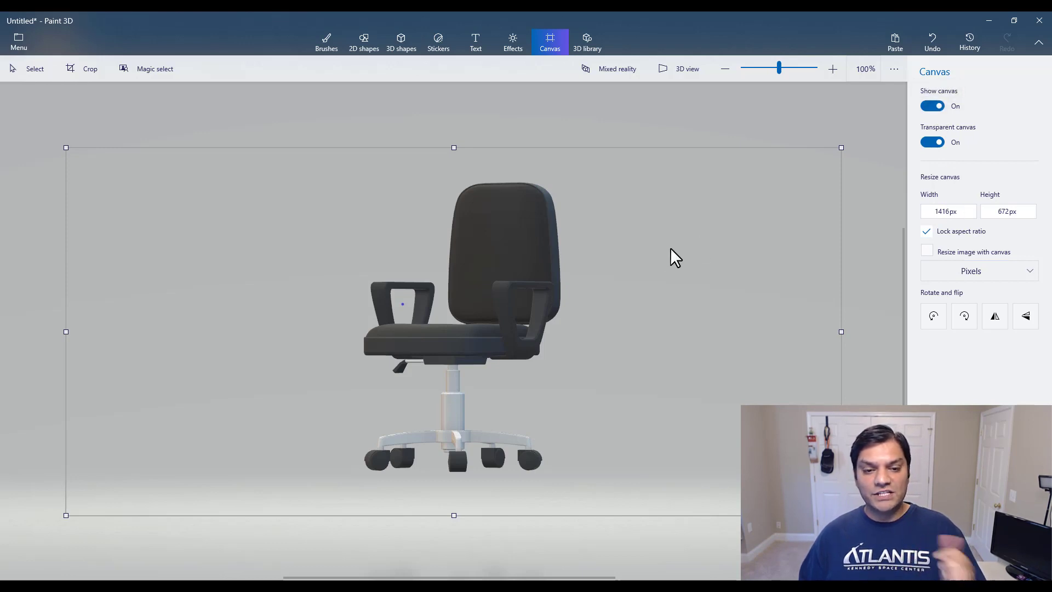
{"action": "left_click_drag", "start_coordinate": [65, 149], "coordinate": [131, 143]}
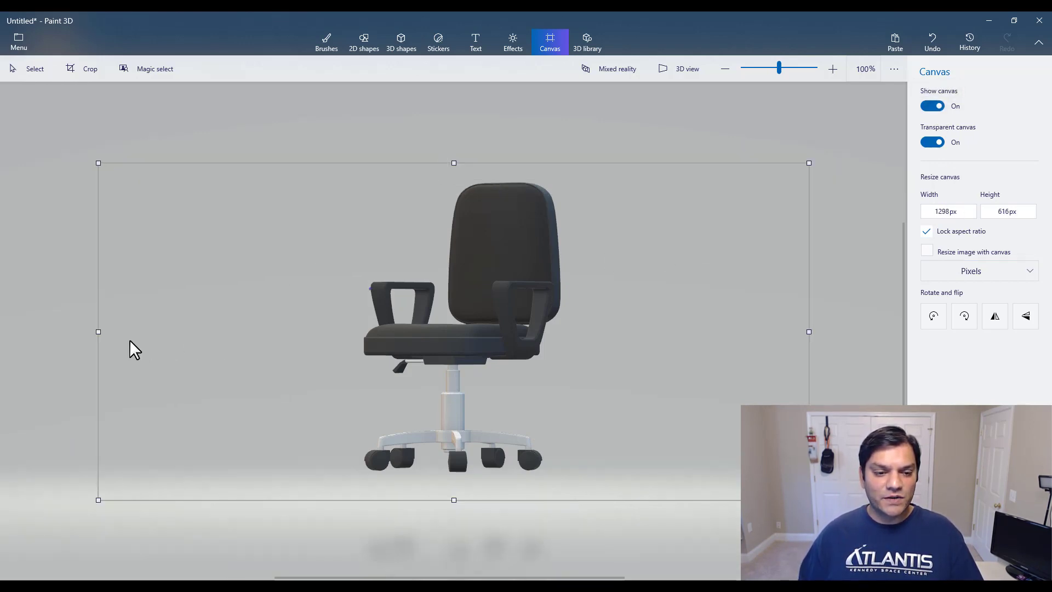
{"action": "left_click_drag", "start_coordinate": [98, 331], "coordinate": [286, 331]}
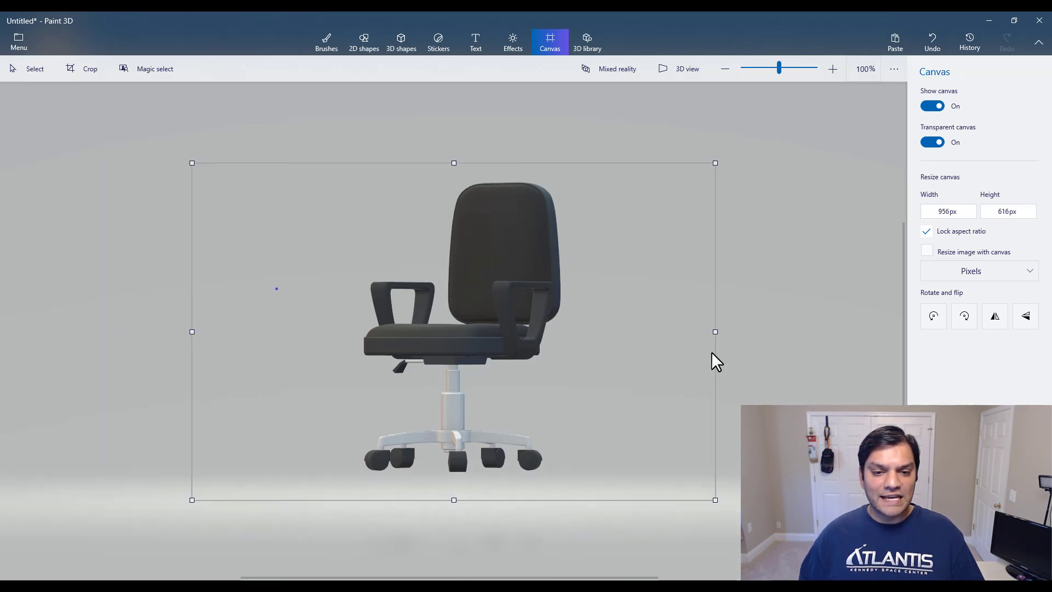
{"action": "left_click_drag", "start_coordinate": [715, 331], "coordinate": [618, 330]}
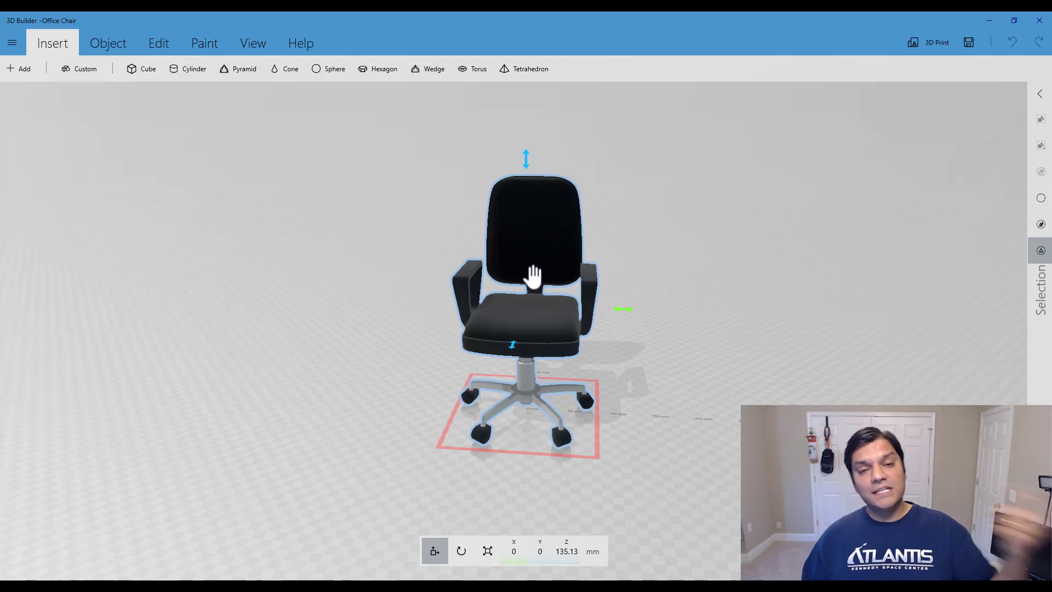
Step: Return to Paint 3D and close it, discarding the unsaved changes
{"action": "key", "text": "alt+Tab"}
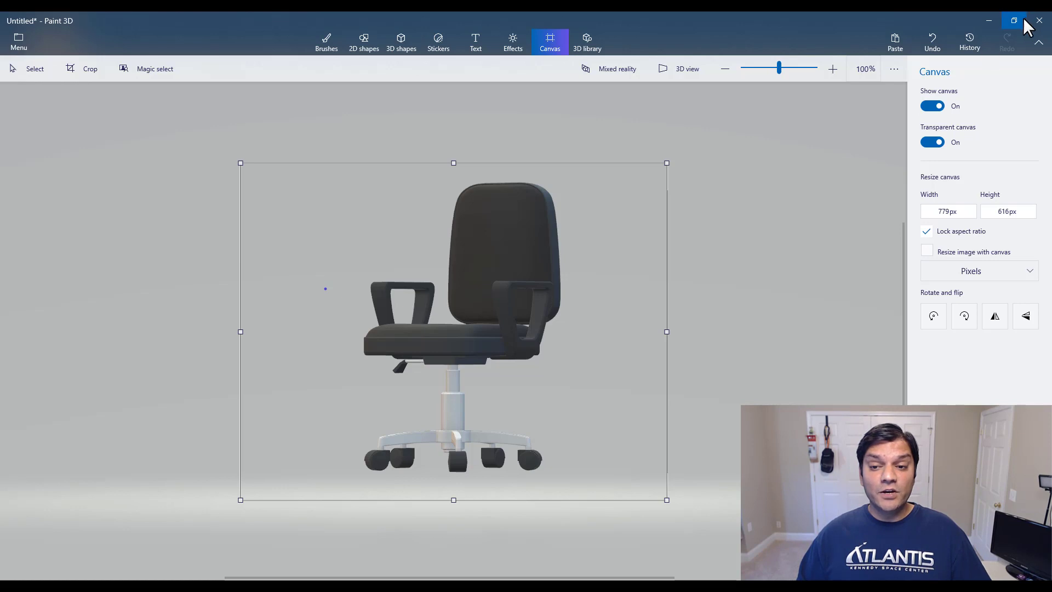
{"action": "left_click", "coordinate": [1039, 20]}
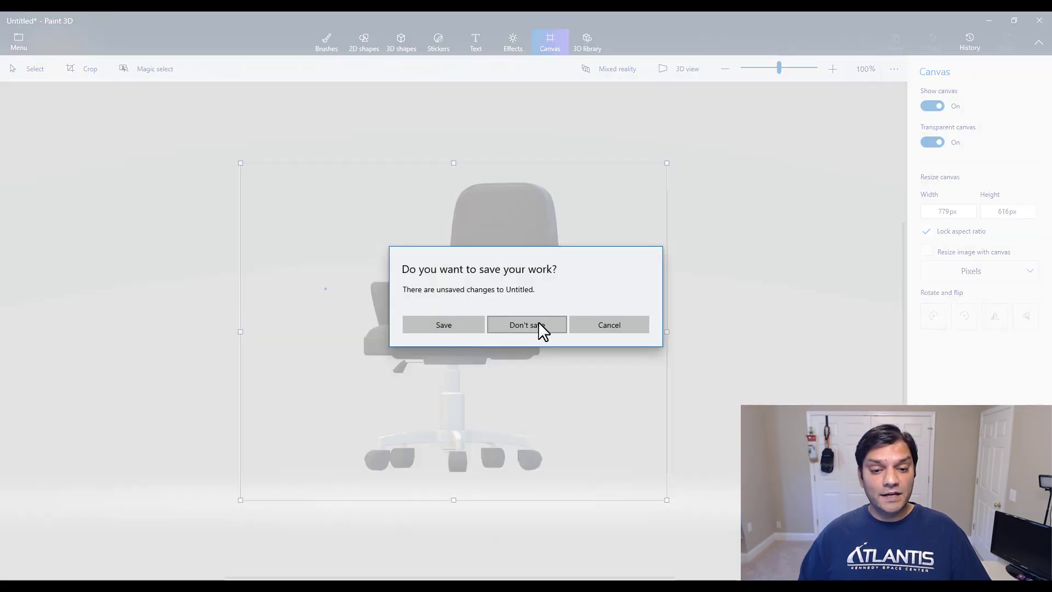
{"action": "left_click", "coordinate": [538, 323]}
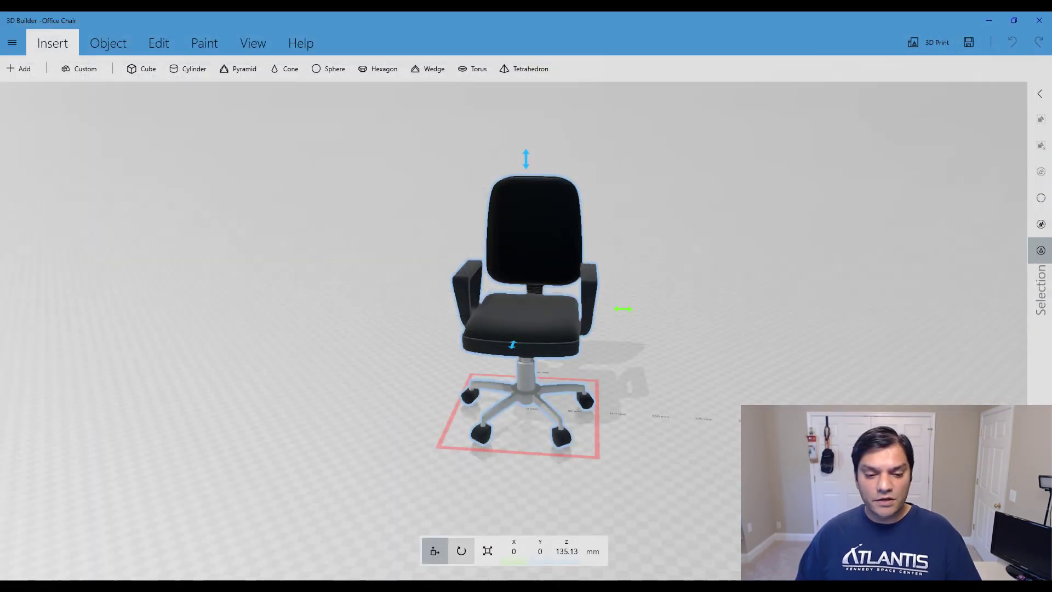
Step: Switch to Chrome's GitHub page for microsoft/experimental-pcf-control-assets and show the repository's code download options
{"action": "mouse_move", "coordinate": [442, 574]}
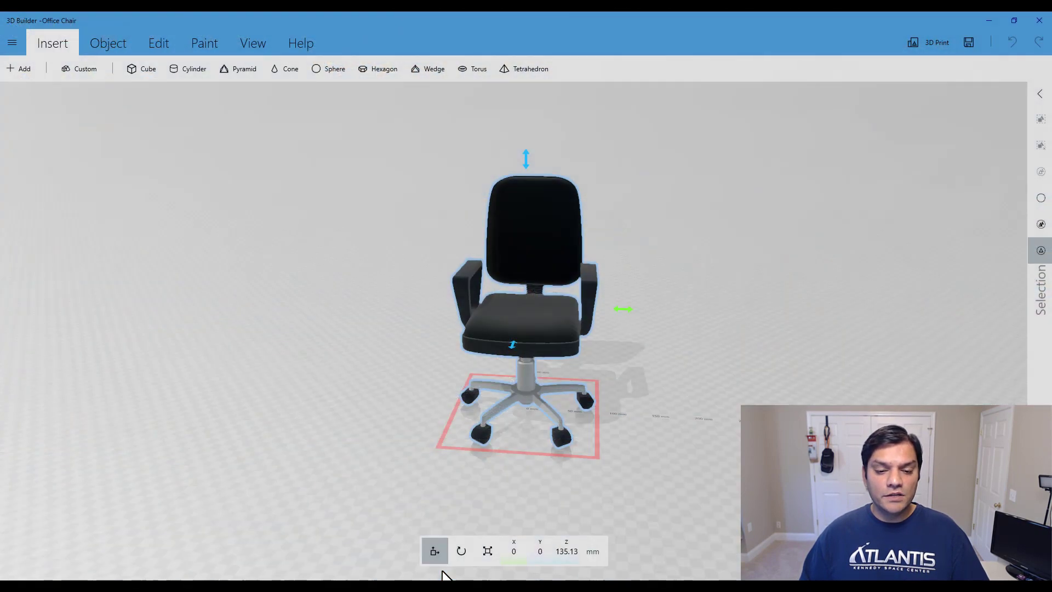
{"action": "left_click", "coordinate": [443, 584]}
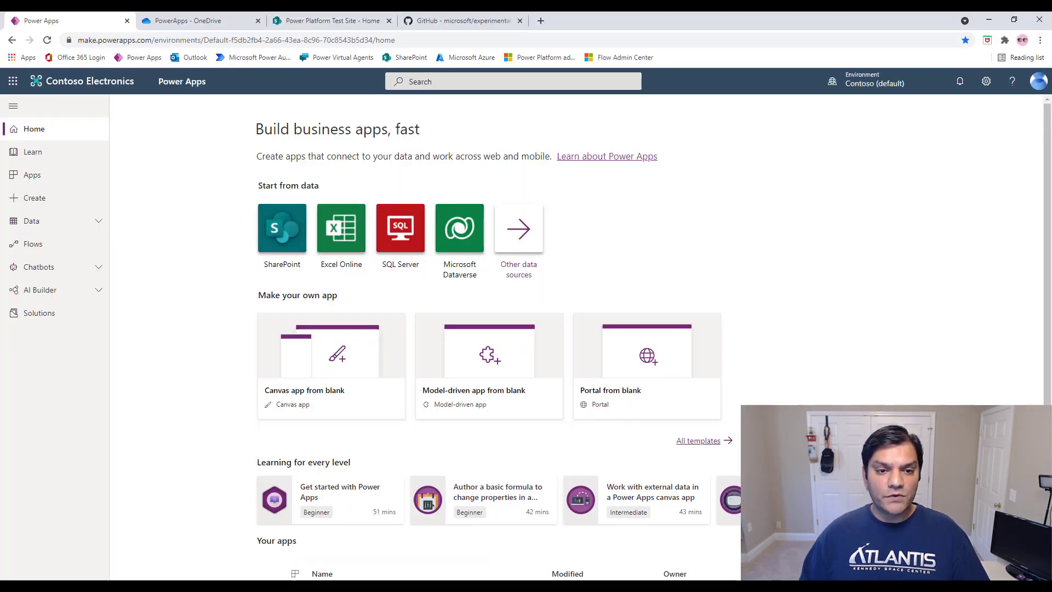
{"action": "left_click", "coordinate": [429, 20]}
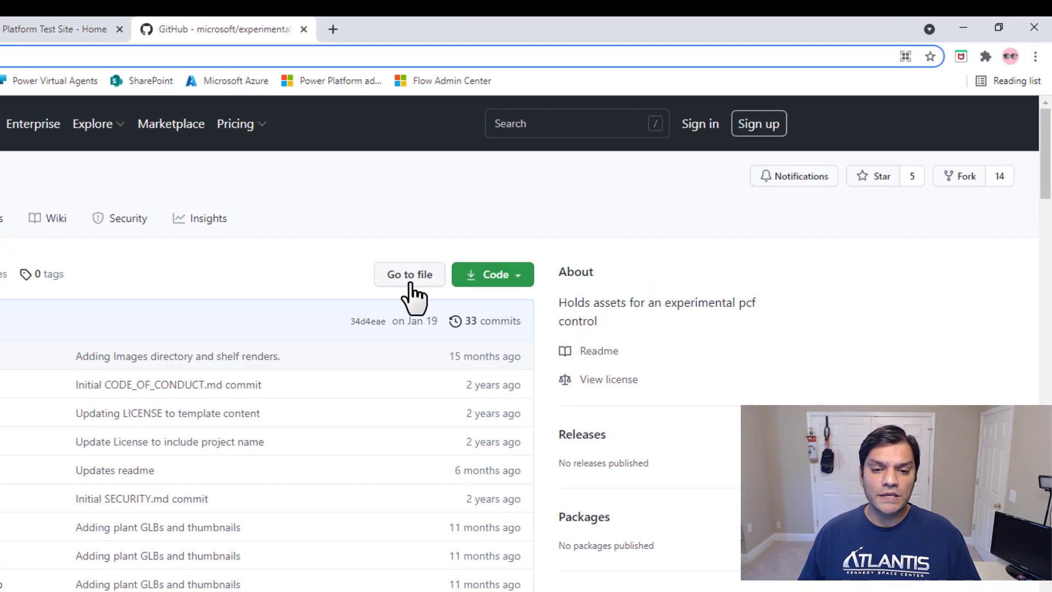
{"action": "left_click", "coordinate": [490, 283]}
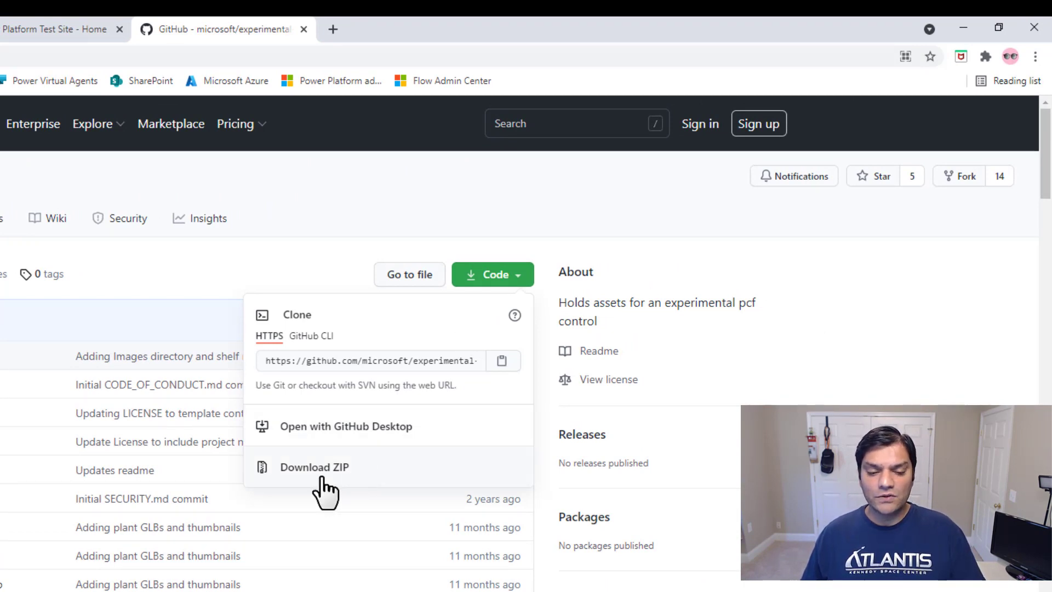
Step: In the Downloads folder, open experimental-pcf-control-assets-master.zip and its inner folder to view the GLB files
{"action": "mouse_move", "coordinate": [359, 587]}
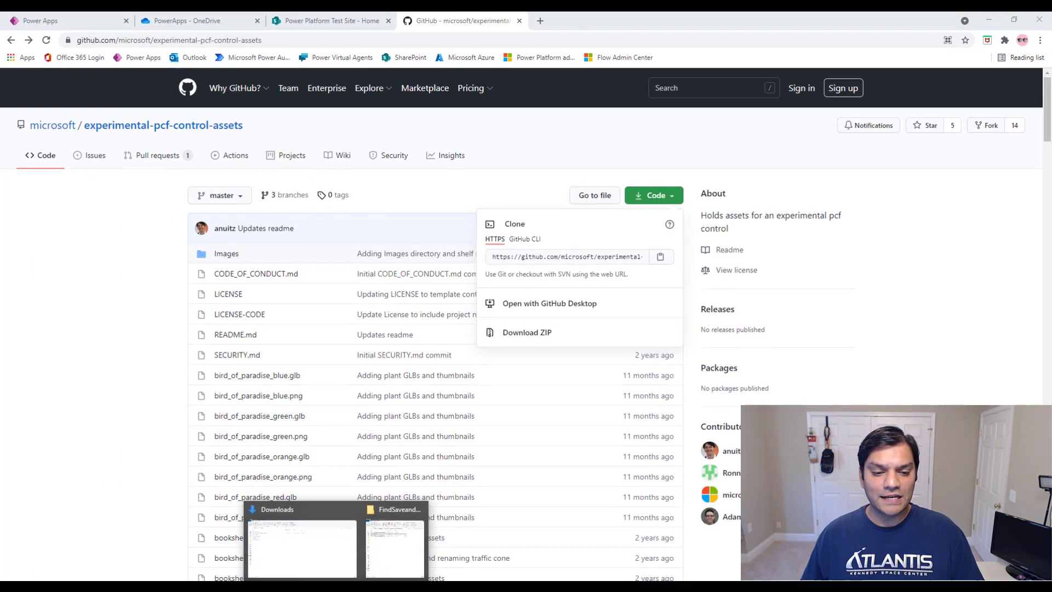
{"action": "left_click", "coordinate": [325, 544]}
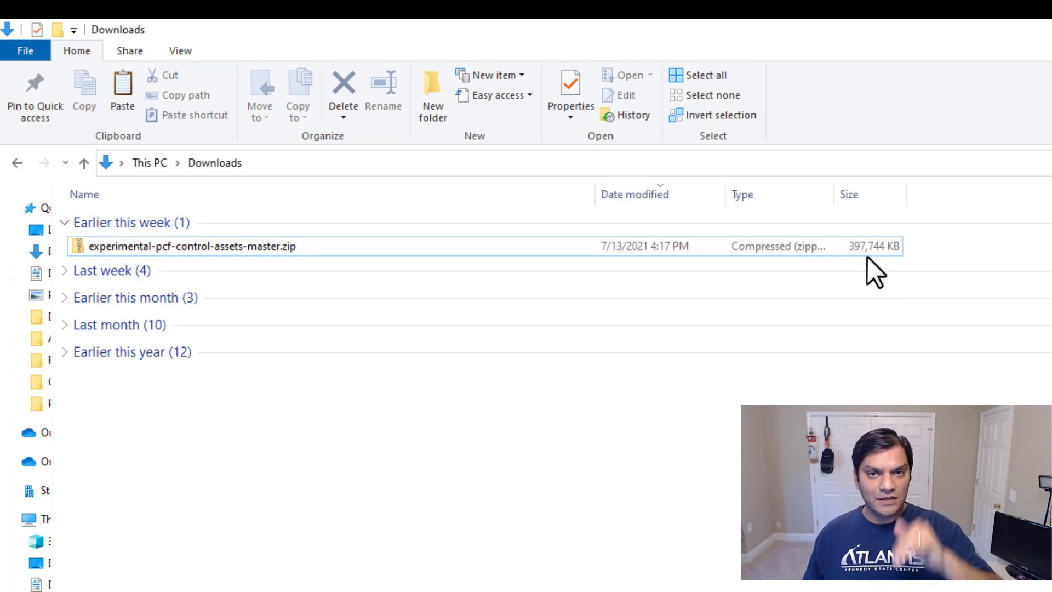
{"action": "left_click", "coordinate": [187, 253]}
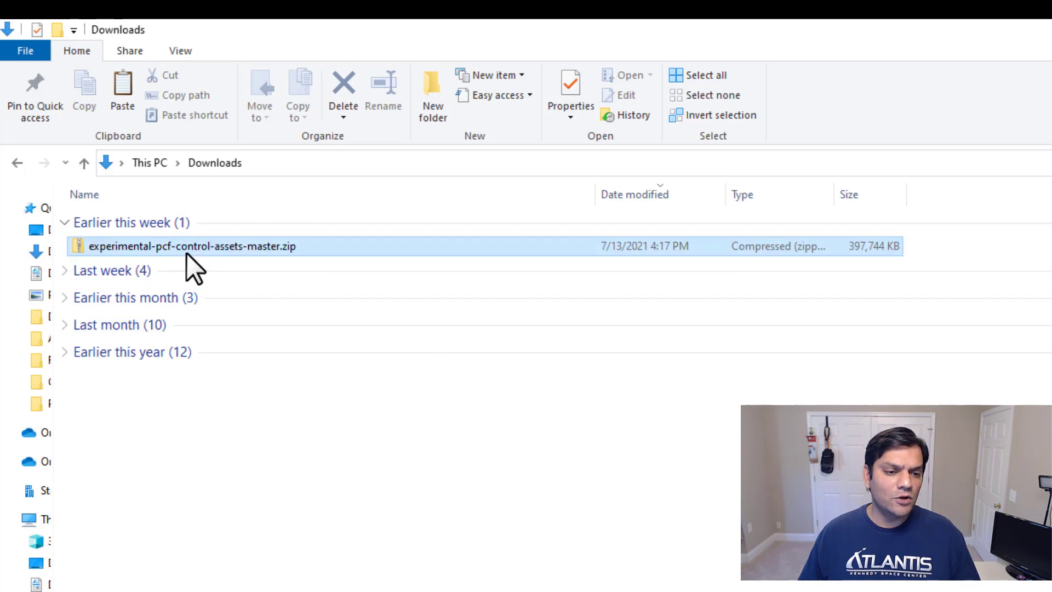
{"action": "double_click", "coordinate": [186, 253]}
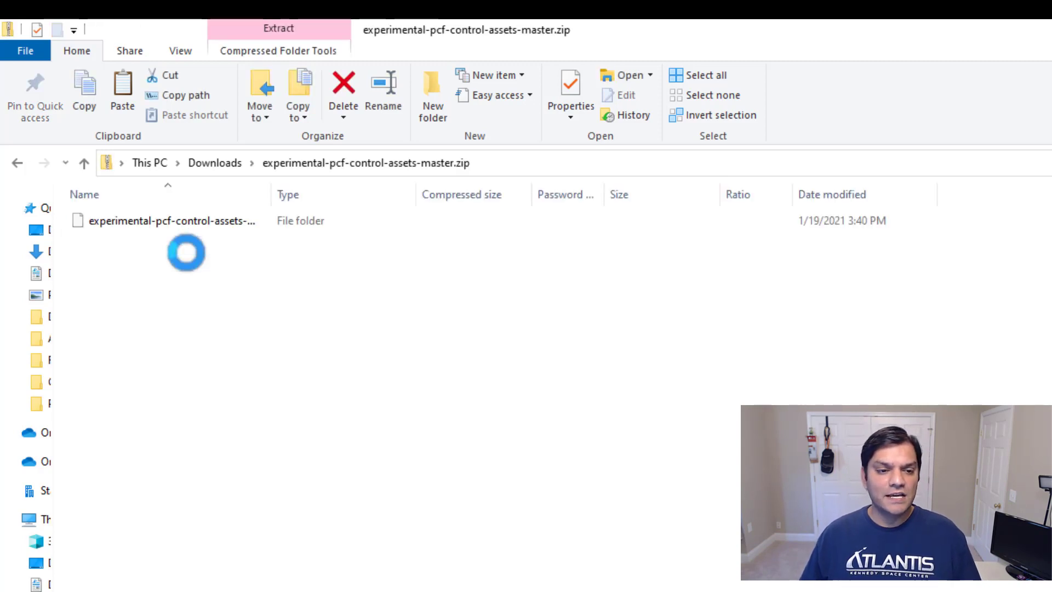
{"action": "left_click", "coordinate": [172, 225]}
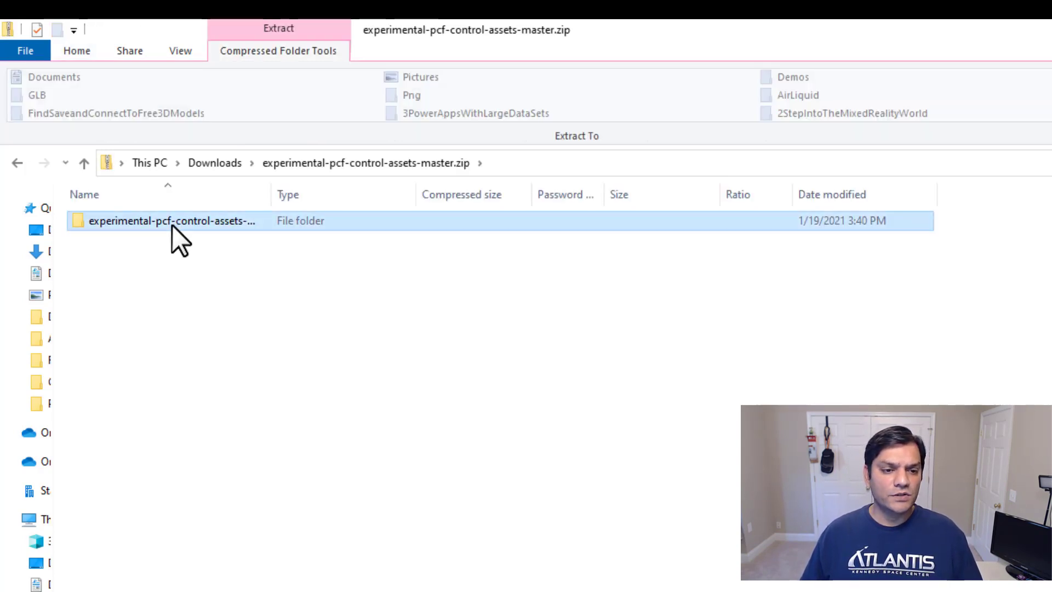
{"action": "double_click", "coordinate": [172, 225]}
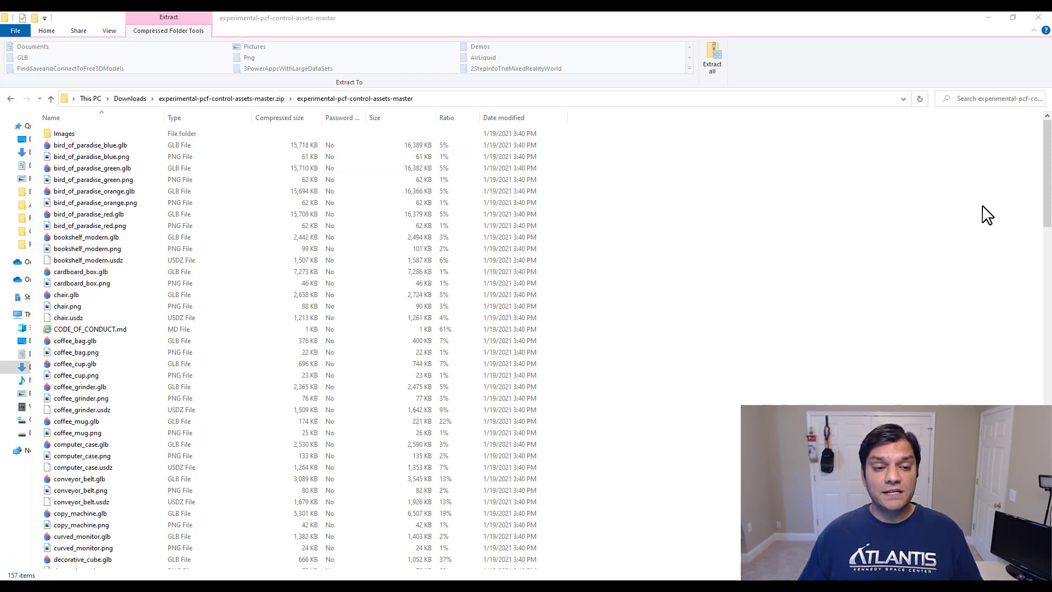
Step: Open MR_3D_Models.xlsx from the OneDriveSample folder and enlarge the sheet on its model table
{"action": "left_click_drag", "start_coordinate": [1051, 41], "coordinate": [645, 41]}
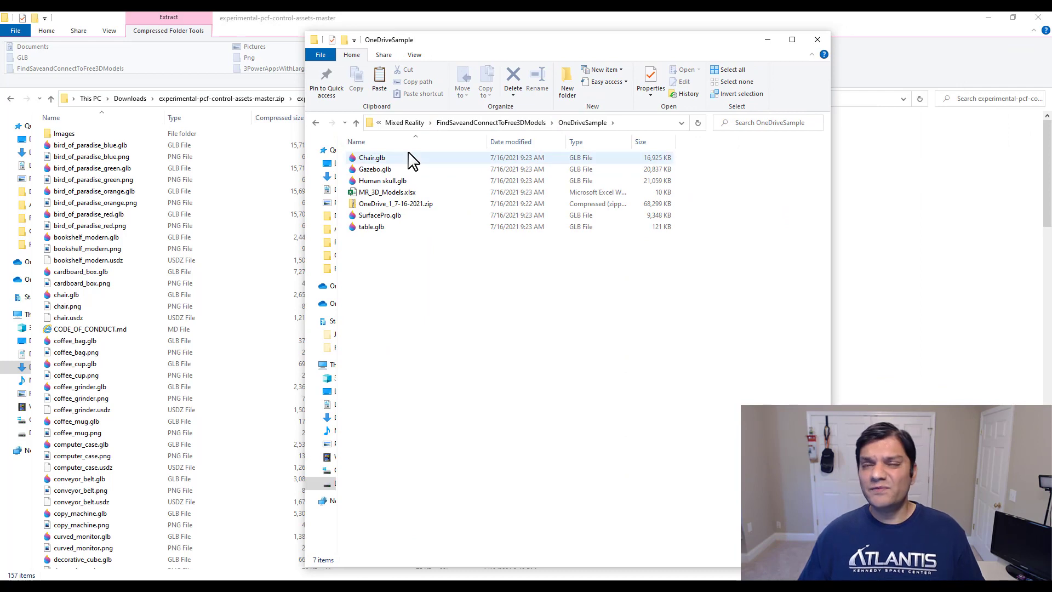
{"action": "double_click", "coordinate": [376, 194]}
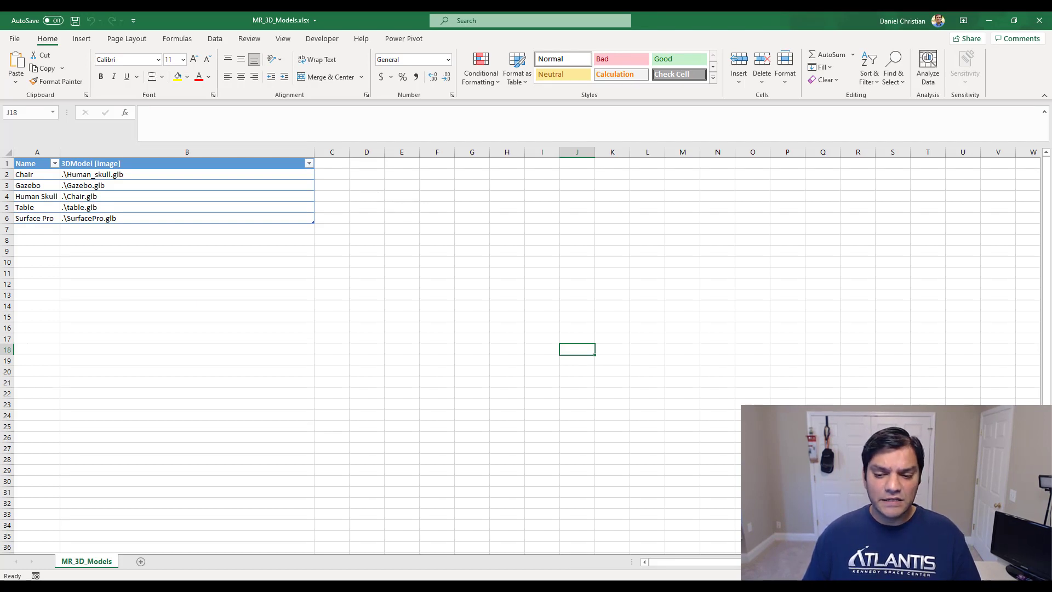
{"action": "left_click_drag", "start_coordinate": [988, 575], "coordinate": [999, 576]}
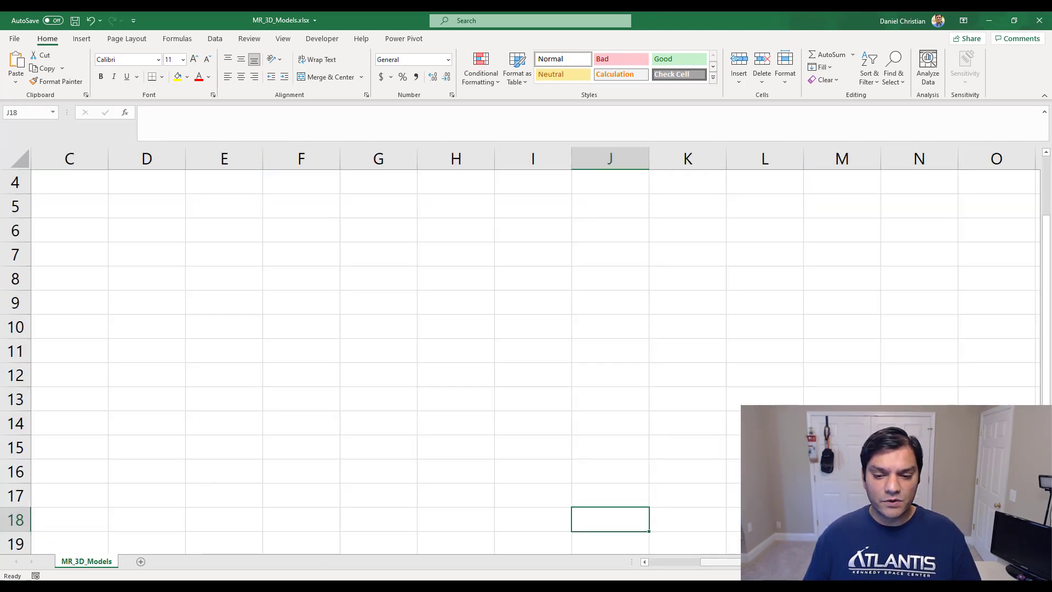
{"action": "left_click", "coordinate": [656, 562]}
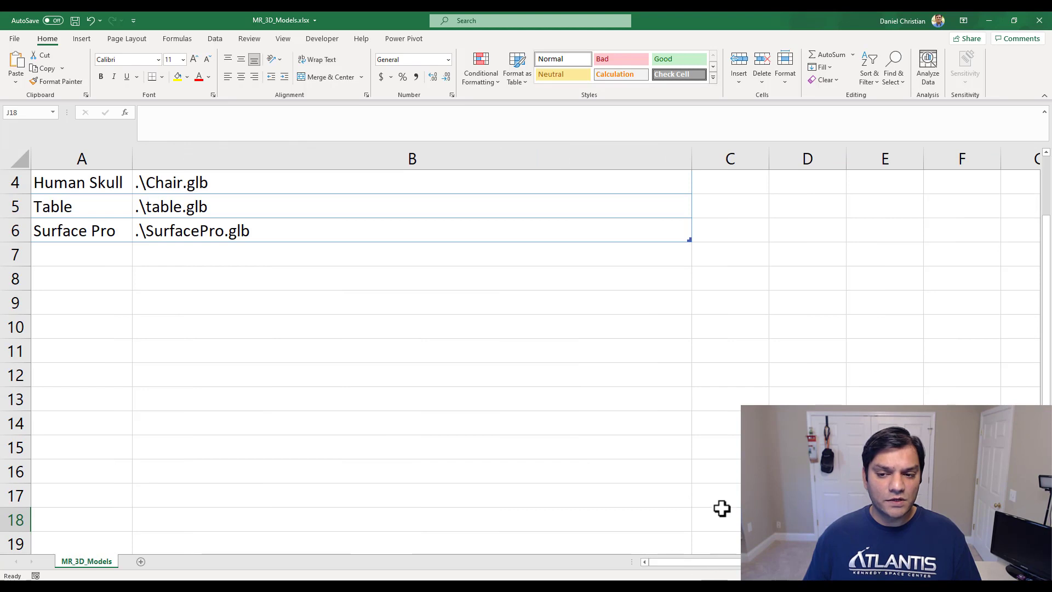
{"action": "scroll", "coordinate": [721, 507], "scroll_direction": "up", "scroll_amount": 1}
{"action": "scroll", "coordinate": [721, 507], "scroll_direction": "up", "scroll_amount": 1}
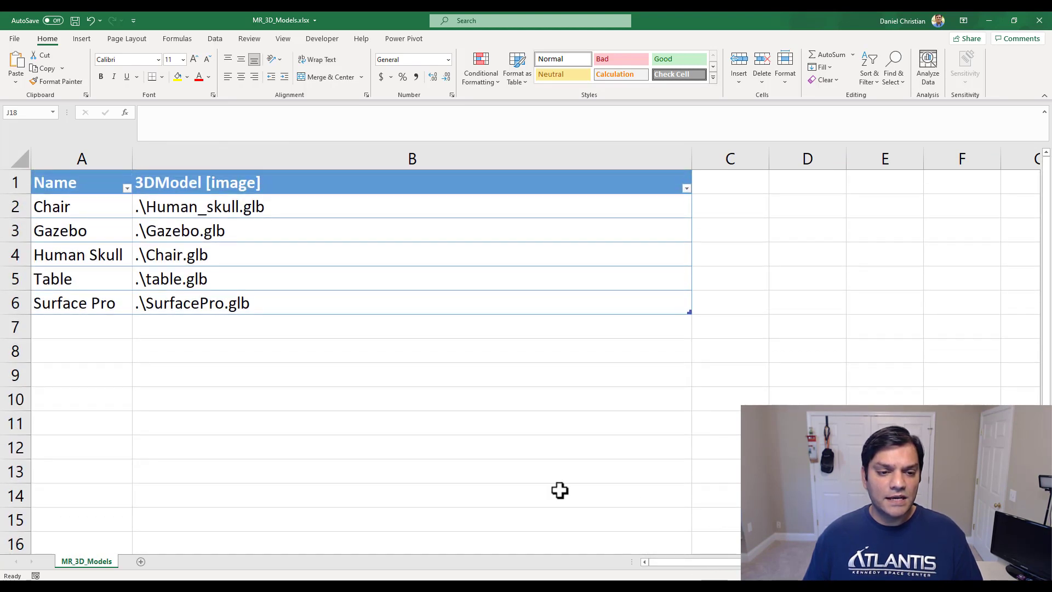
Step: Examine the table formatting, the 3DModel [image] column header and the relative GLB file paths beneath it
{"action": "left_click", "coordinate": [412, 278]}
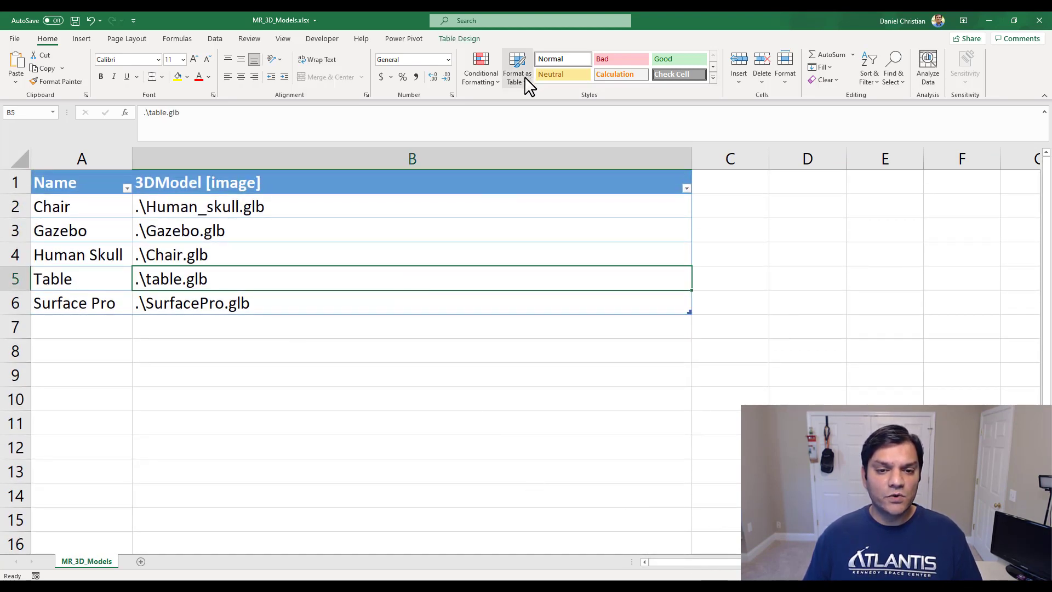
{"action": "left_click", "coordinate": [426, 329]}
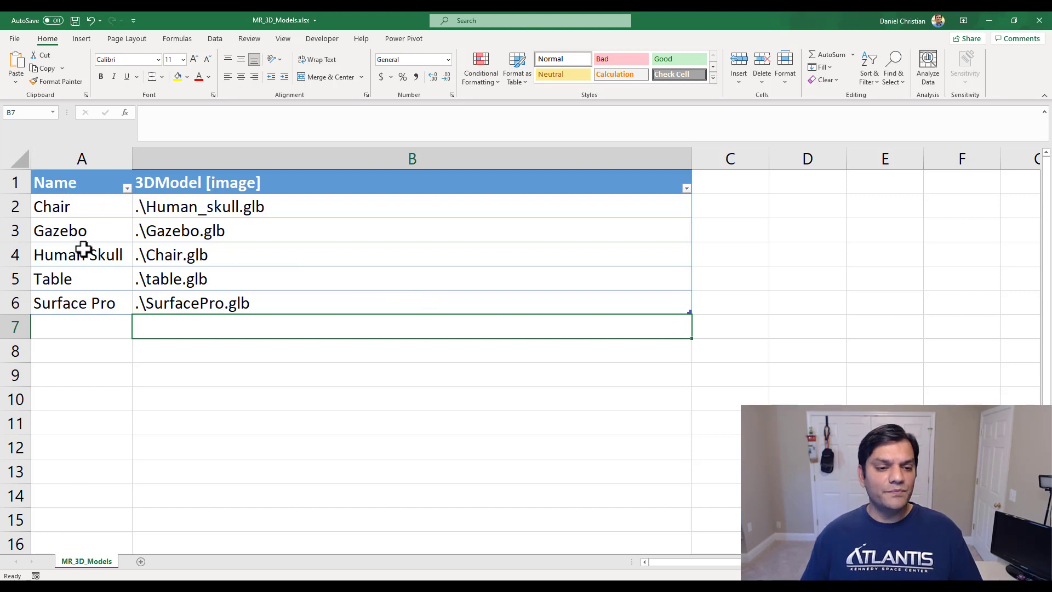
{"action": "left_click", "coordinate": [168, 185]}
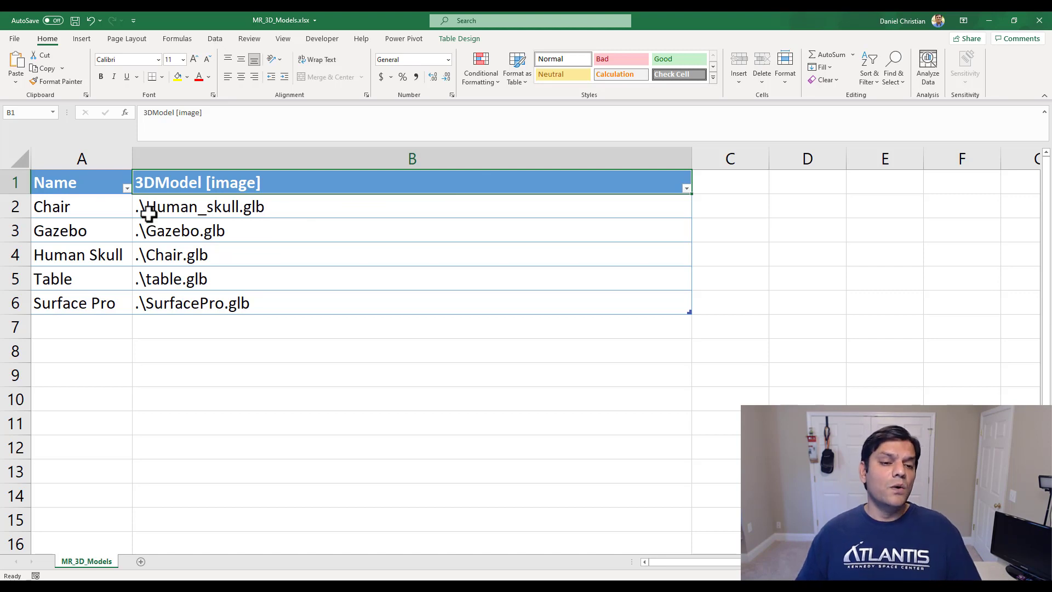
{"action": "left_click", "coordinate": [204, 209]}
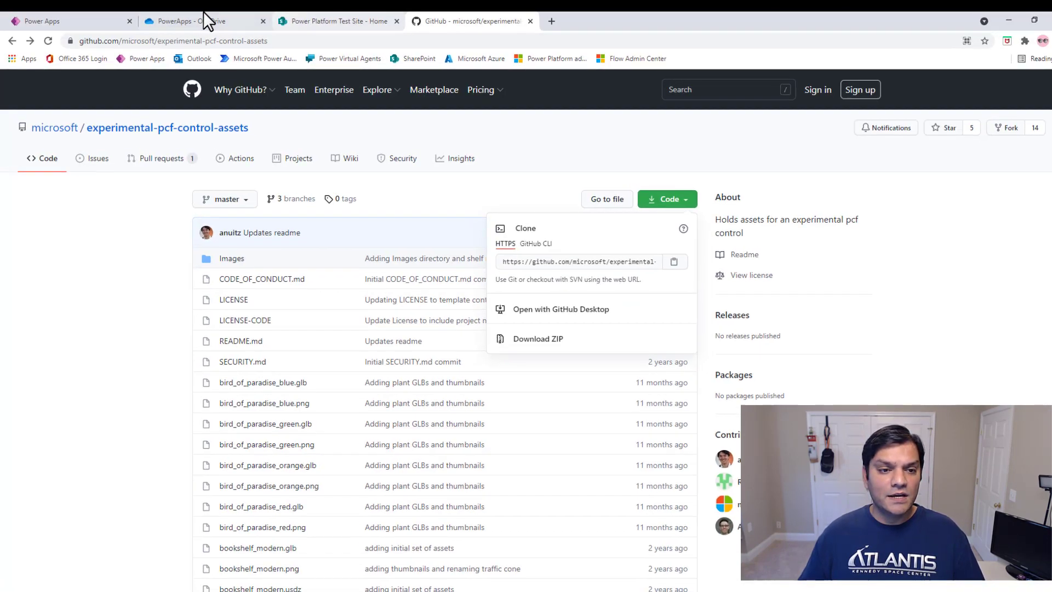
Step: Switch to OneDrive in Chrome, open the MR_3D_Models folder under PowerApps, and start uploading files to it
{"action": "left_click", "coordinate": [284, 28]}
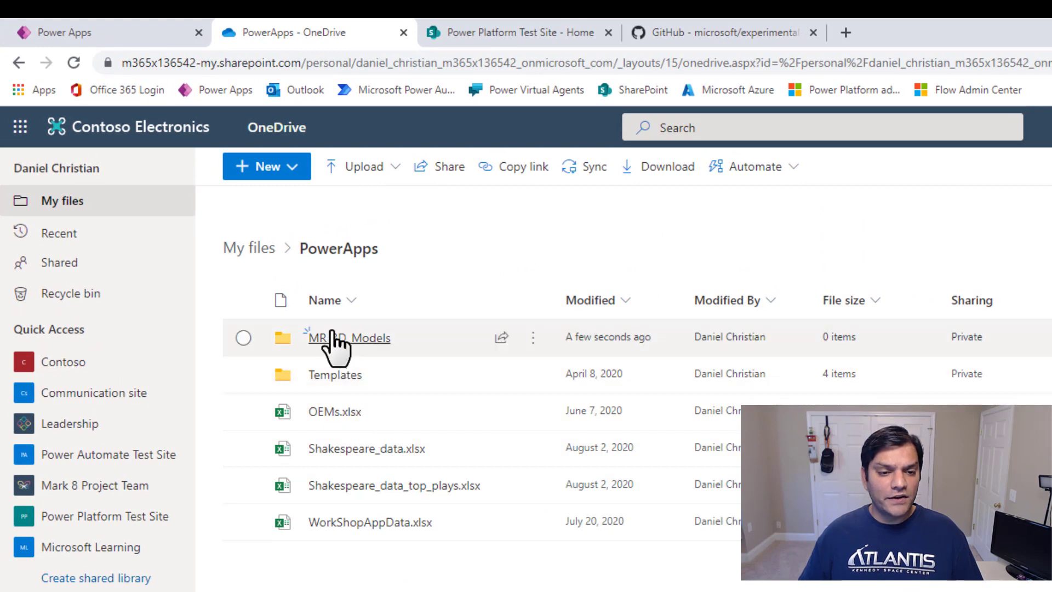
{"action": "left_click", "coordinate": [364, 343]}
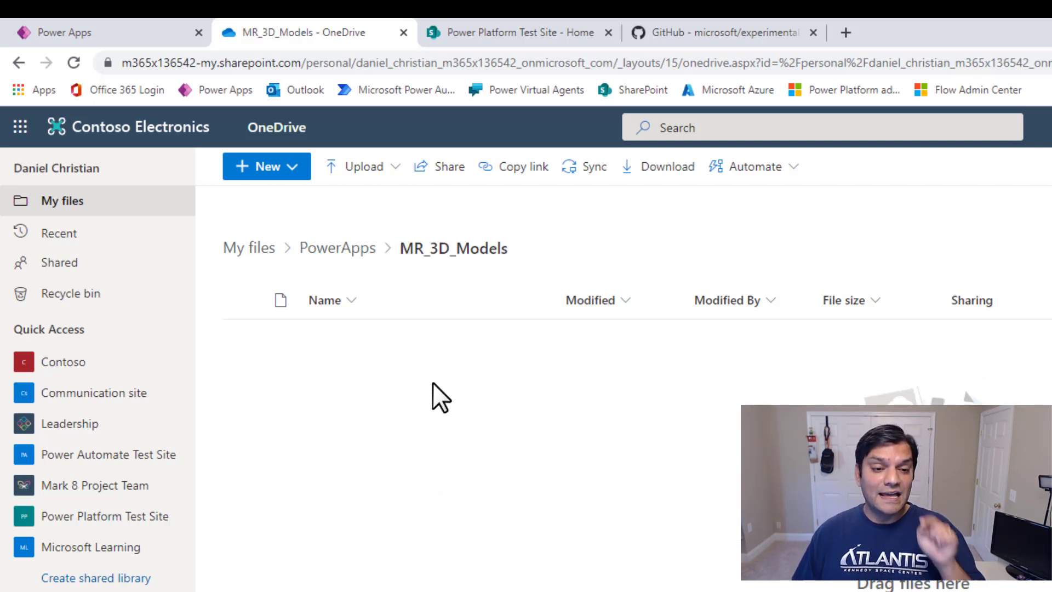
{"action": "left_click", "coordinate": [366, 171]}
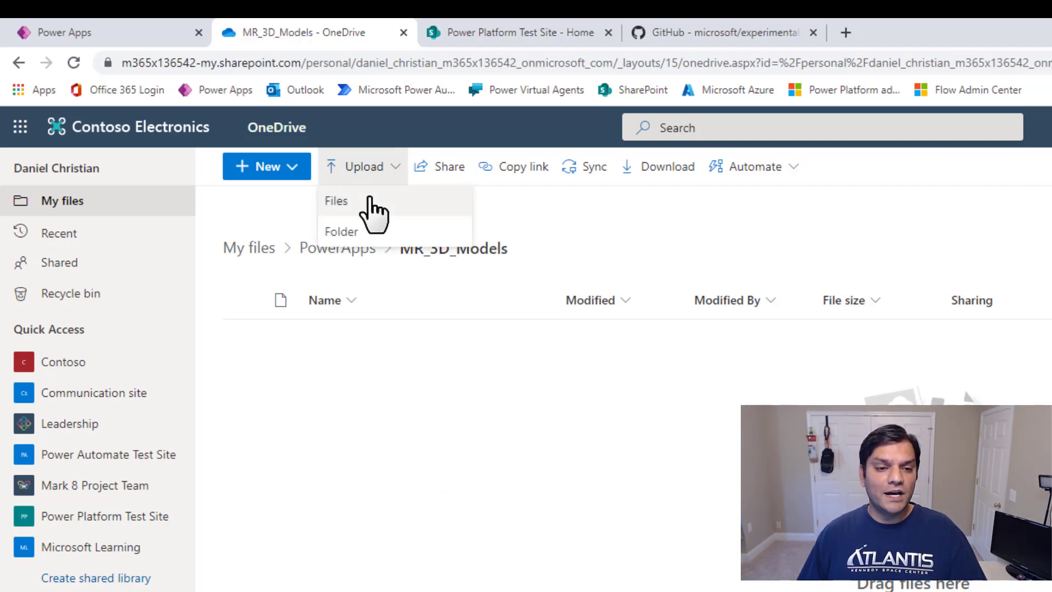
{"action": "left_click", "coordinate": [369, 200]}
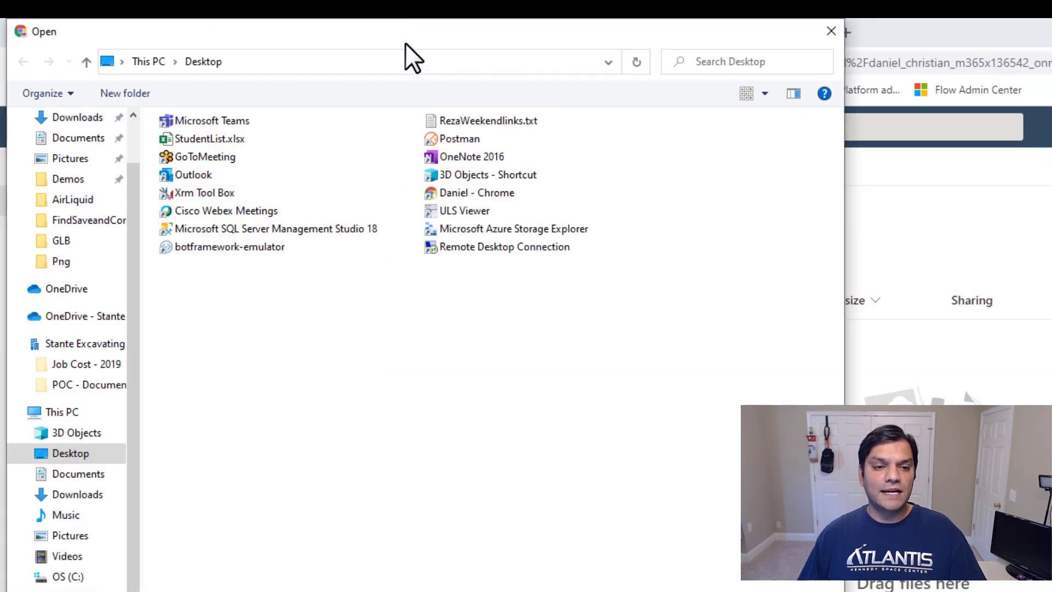
Step: Copy the OneDriveSample folder's path from File Explorer and open that folder in the OneDrive upload file chooser
{"action": "left_click_drag", "start_coordinate": [405, 42], "coordinate": [0, 43]}
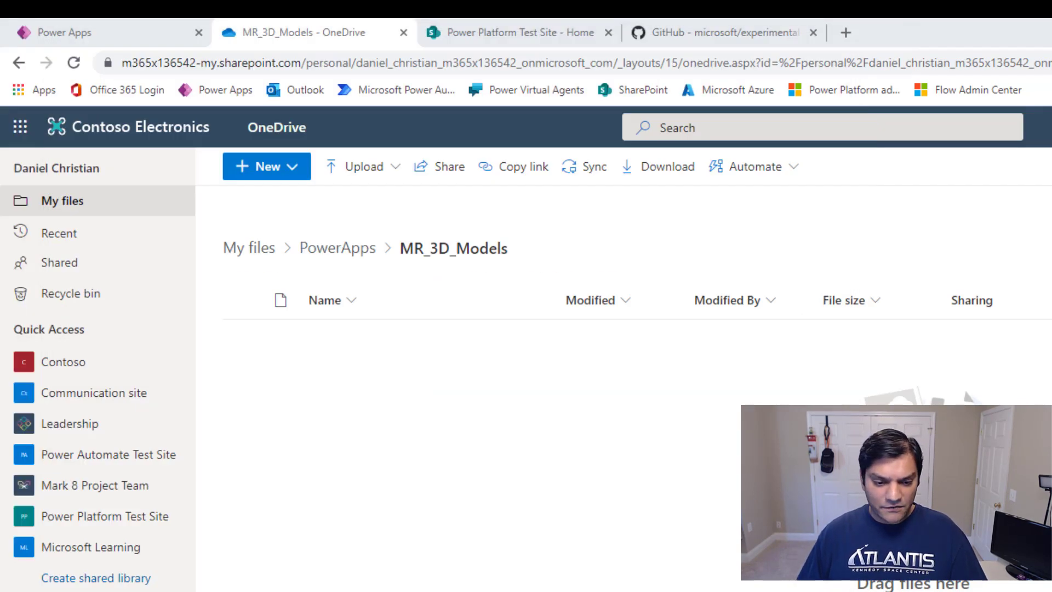
{"action": "key", "text": "alt+Tab"}
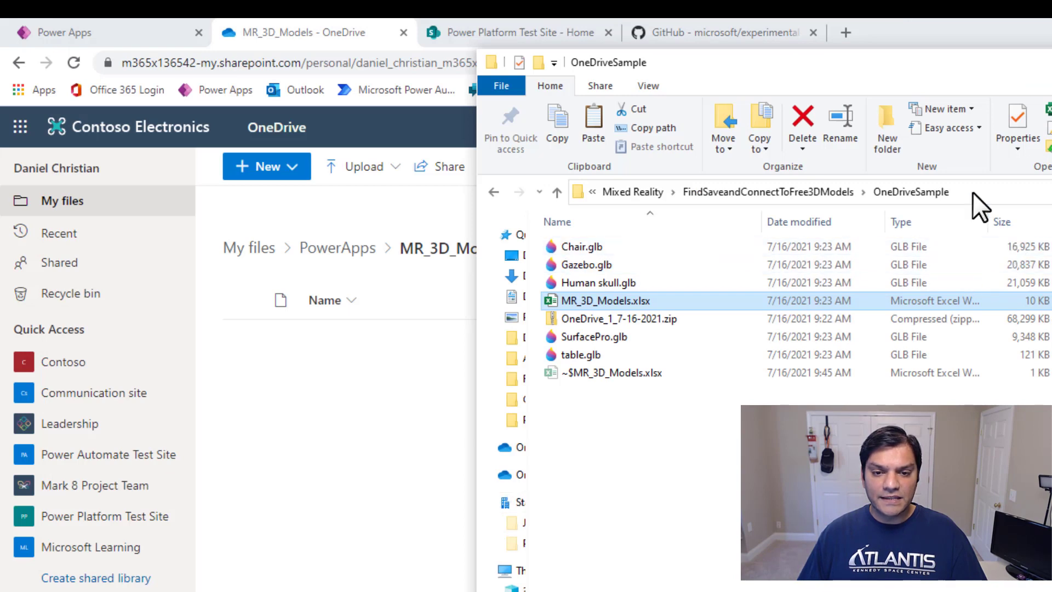
{"action": "left_click", "coordinate": [971, 192]}
{"action": "key", "text": "ctrl+c"}
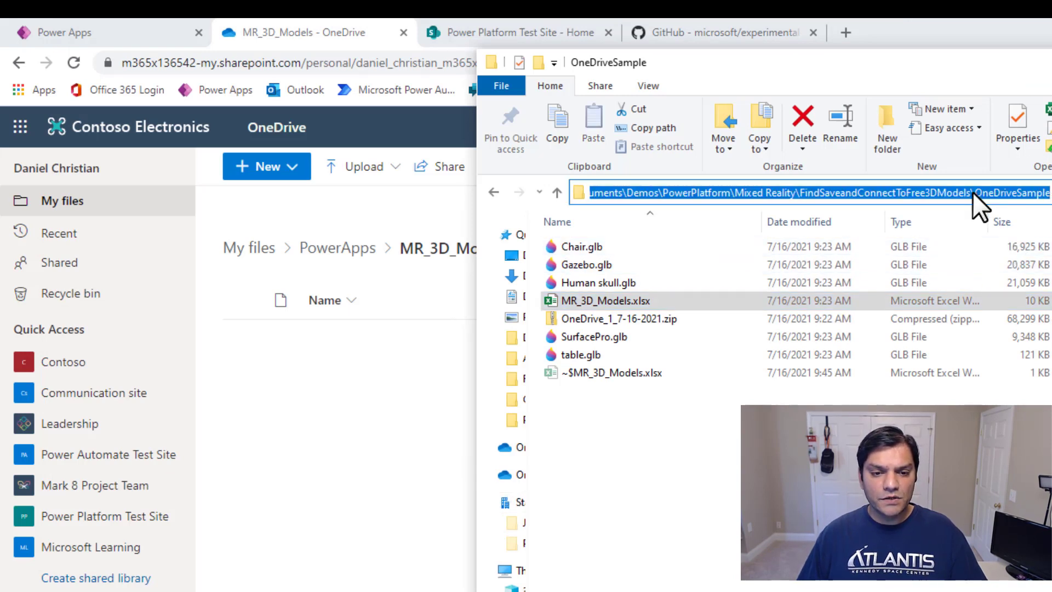
{"action": "key", "text": "alt+Tab"}
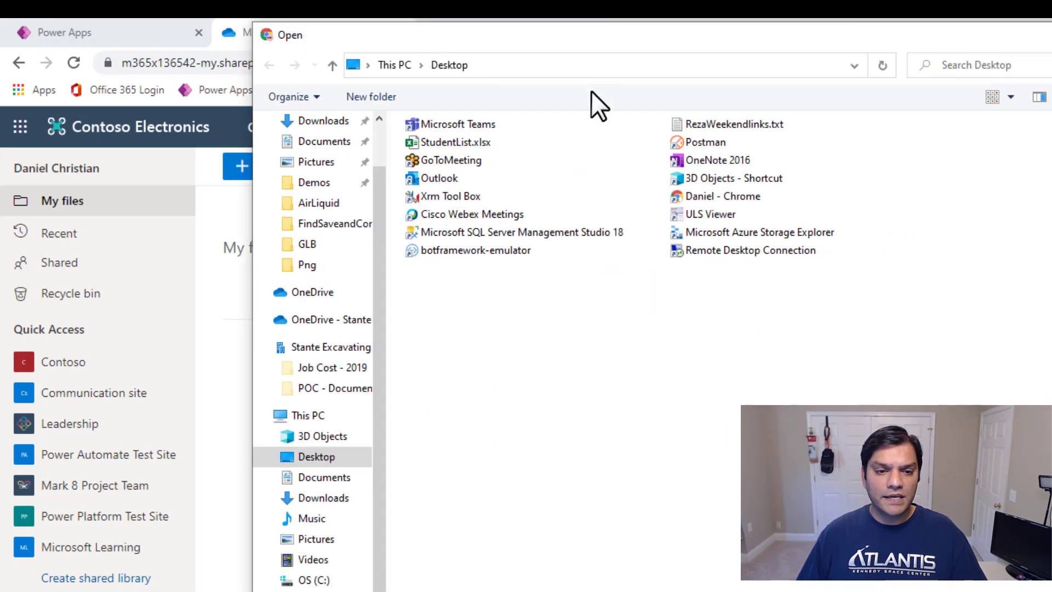
{"action": "left_click", "coordinate": [583, 65]}
{"action": "key", "text": "ctrl+v"}
{"action": "key", "text": "Return"}
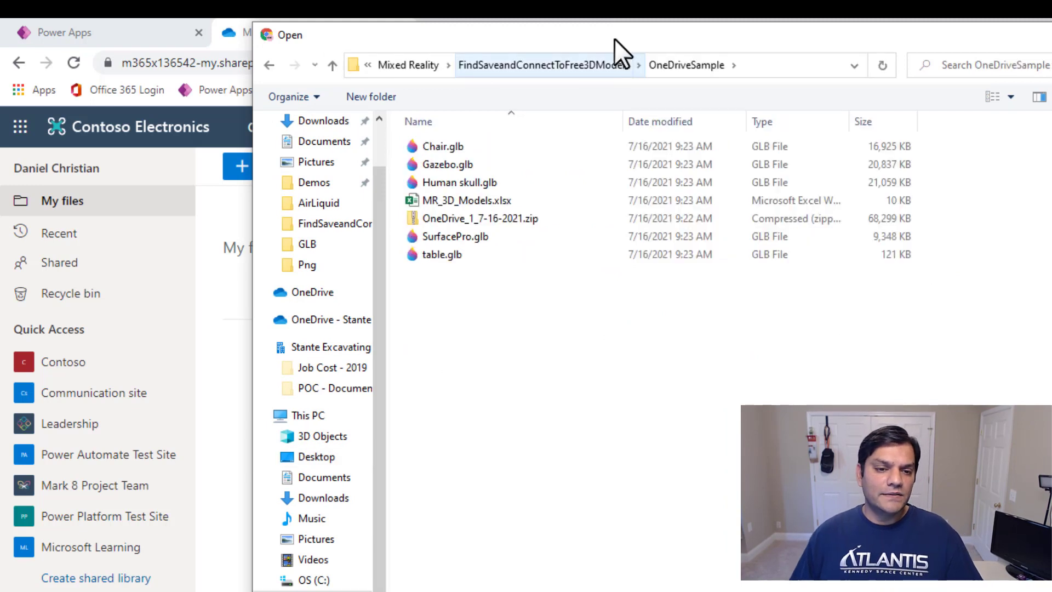
Step: Upload Chair.glb, Gazebo.glb, Human skull.glb, SurfacePro.glb, table.glb and MR_3D_Models.xlsx to the OneDrive folder, leaving out the zip file
{"action": "left_click_drag", "start_coordinate": [471, 138], "coordinate": [469, 189]}
{"action": "left_click", "coordinate": [455, 255], "text": "shift"}
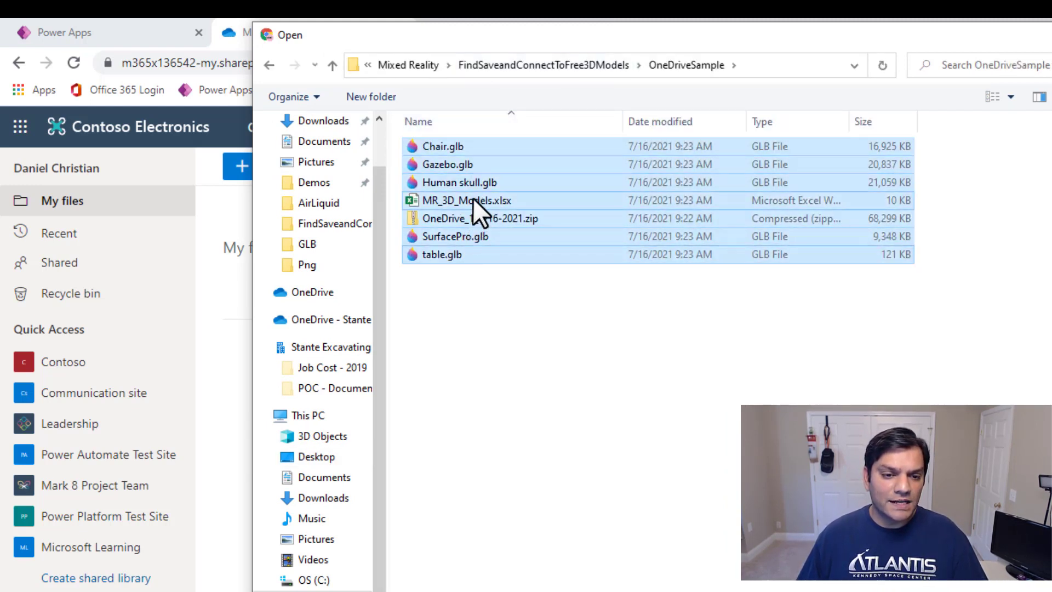
{"action": "left_click", "coordinate": [509, 147]}
{"action": "left_click", "coordinate": [501, 164], "text": "ctrl"}
{"action": "left_click", "coordinate": [496, 183], "text": "ctrl"}
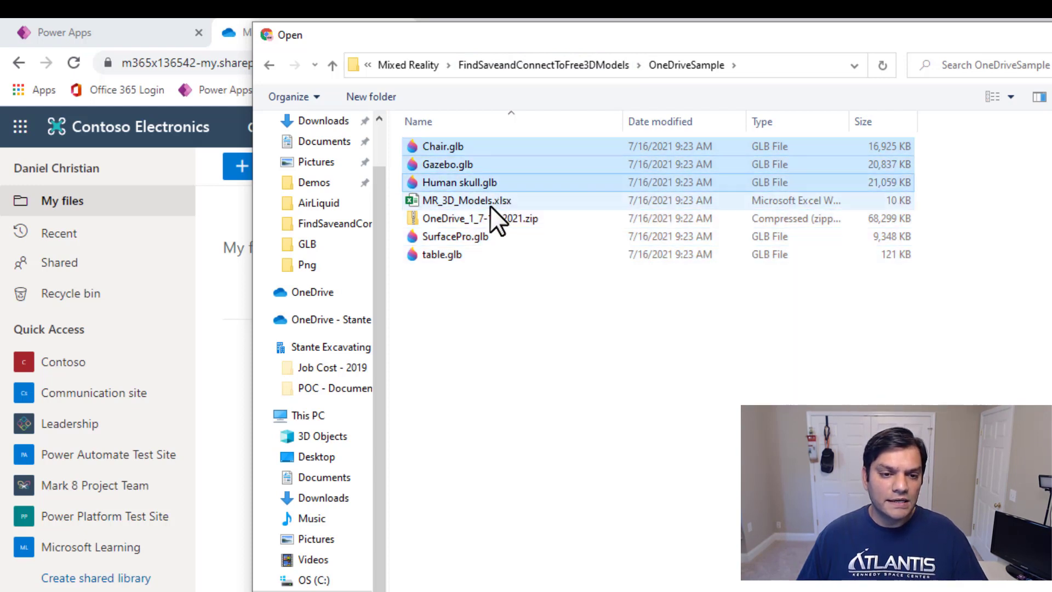
{"action": "left_click", "coordinate": [488, 201], "text": "ctrl"}
{"action": "left_click", "coordinate": [459, 236], "text": "ctrl"}
{"action": "left_click", "coordinate": [453, 255], "text": "ctrl"}
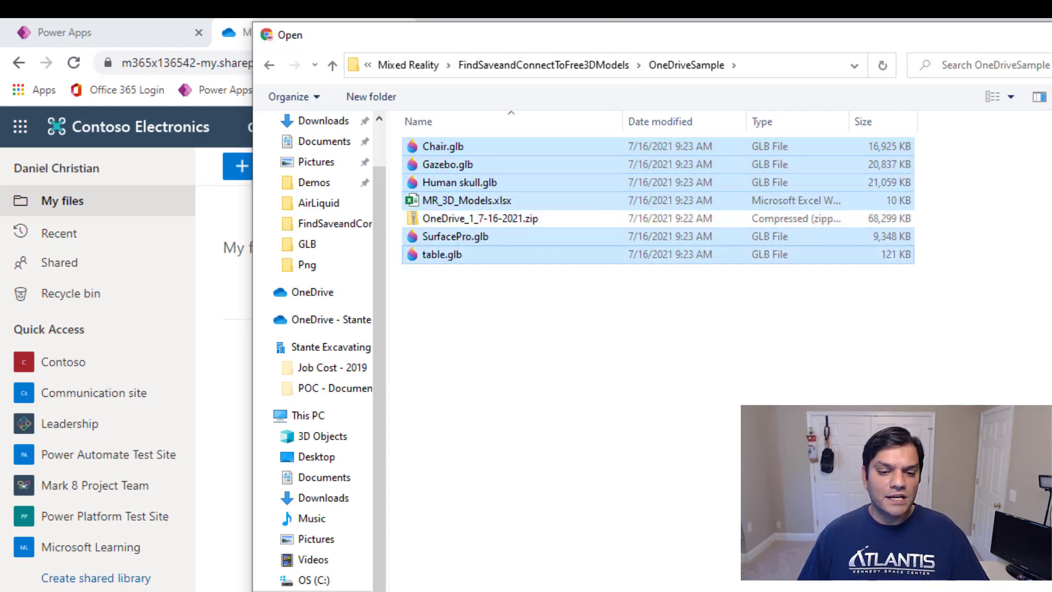
{"action": "key", "text": "Return"}
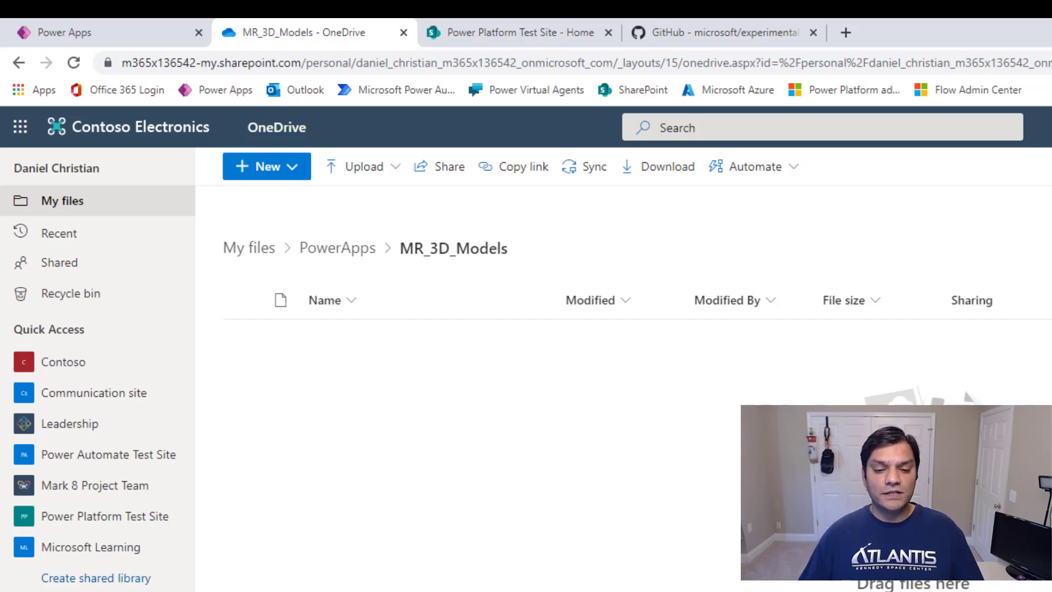
Step: Review the GLB paths in the Excel table, and check the files uploaded to the MR_3D_Models folder in OneDrive
{"action": "key", "text": "alt+Tab"}
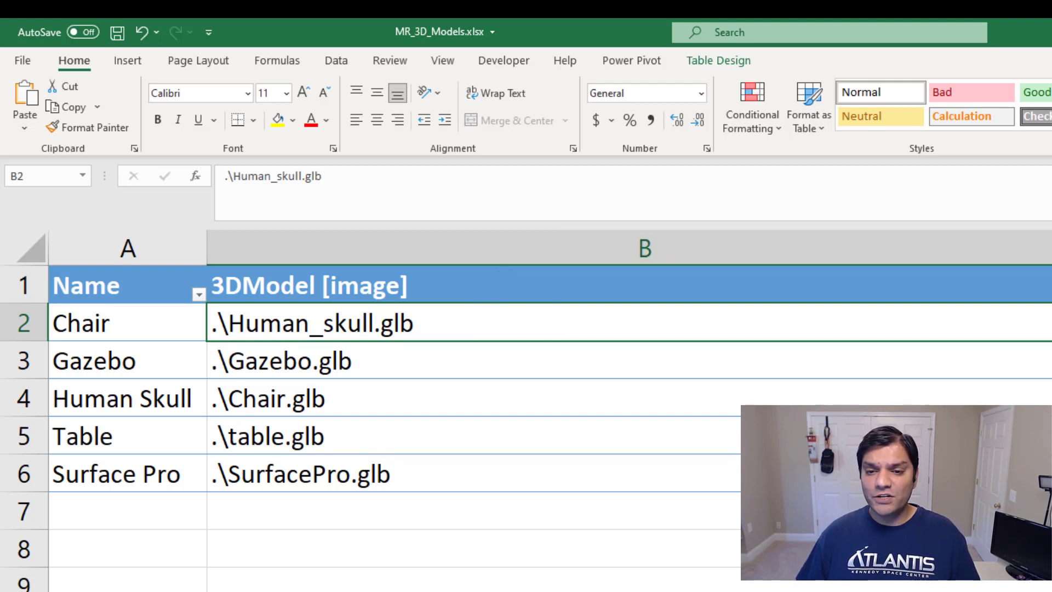
{"action": "key", "text": "alt+Tab"}
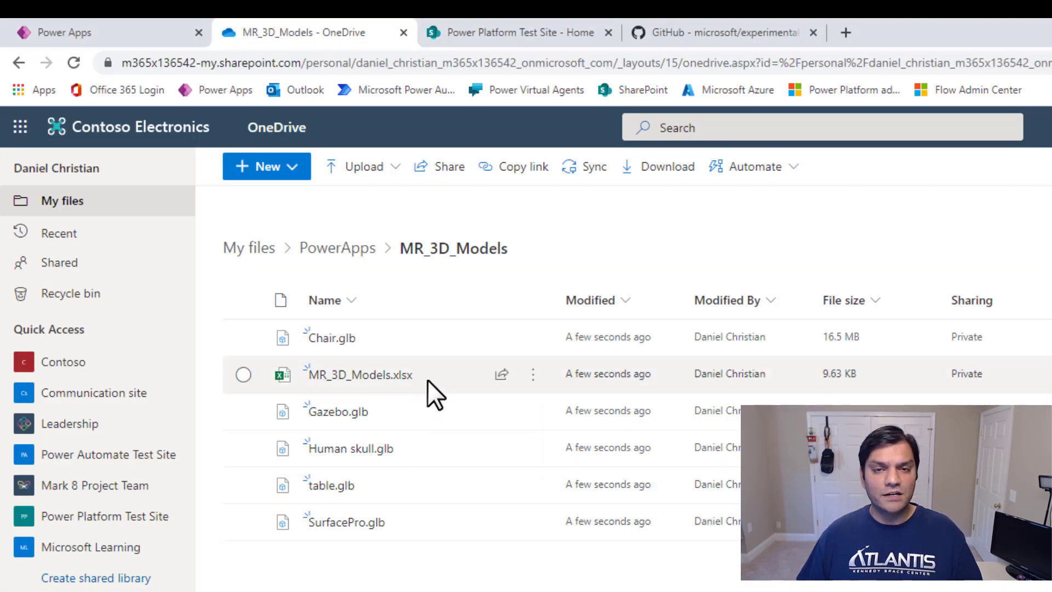
{"action": "mouse_move", "coordinate": [428, 380]}
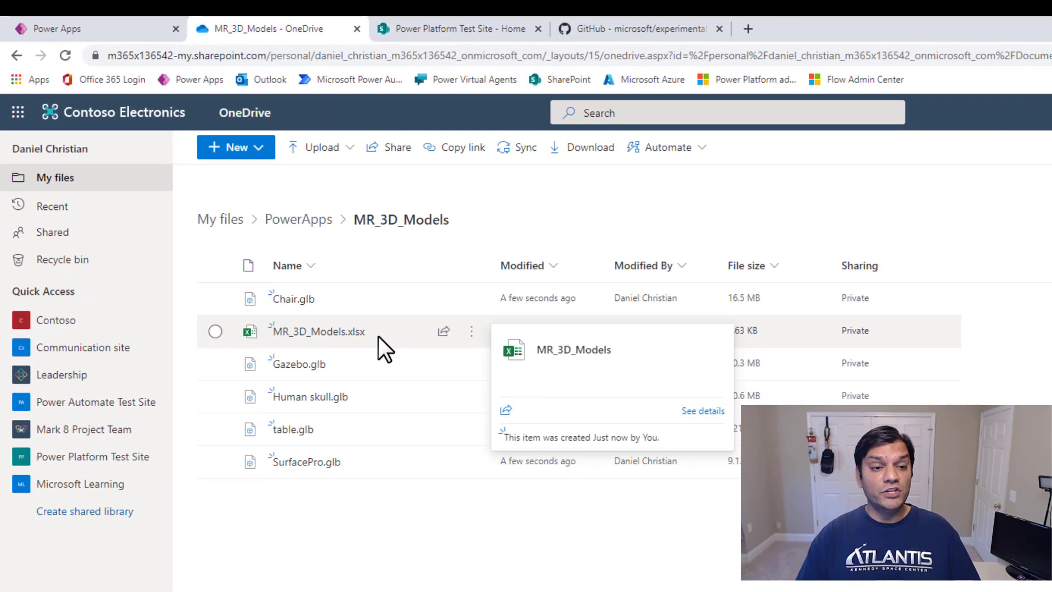
Step: Switch to Power Apps, create a blank canvas app in tablet layout, and skip the welcome dialog
{"action": "left_click", "coordinate": [71, 20]}
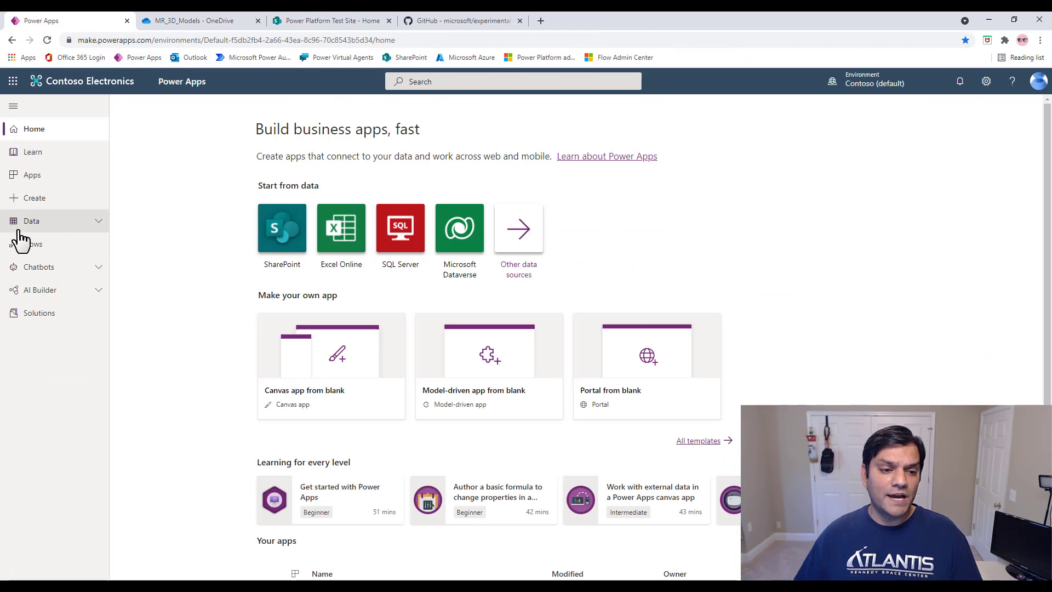
{"action": "left_click", "coordinate": [41, 178]}
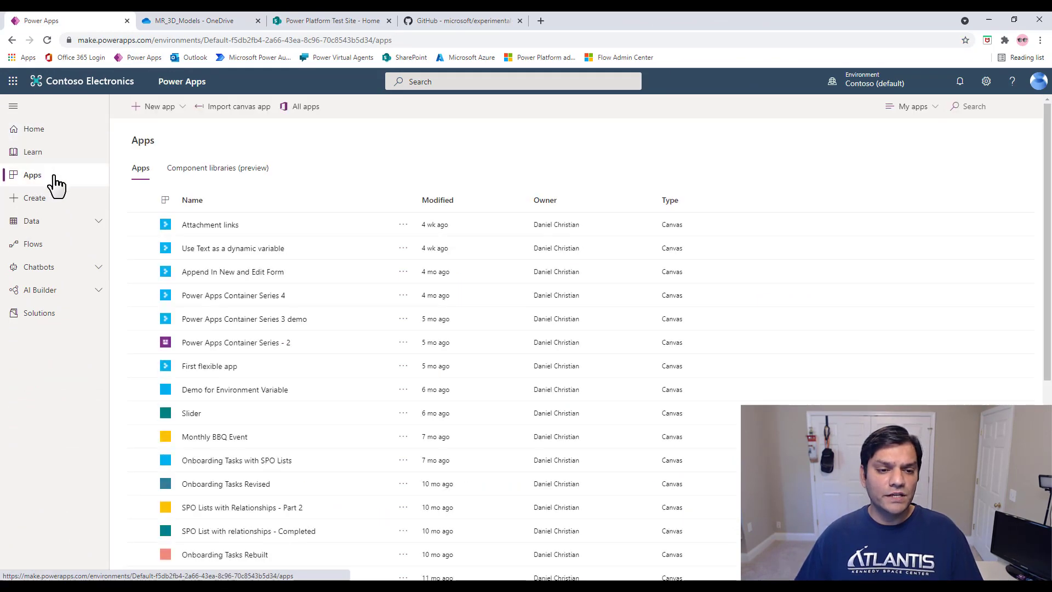
{"action": "left_click", "coordinate": [158, 109]}
{"action": "left_click", "coordinate": [163, 132]}
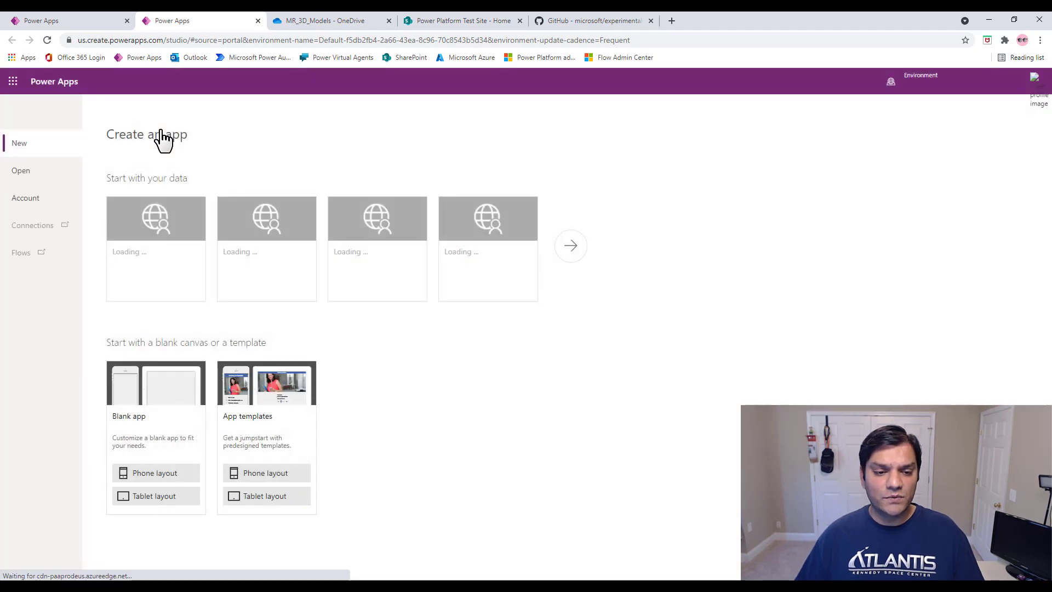
{"action": "left_click", "coordinate": [159, 497]}
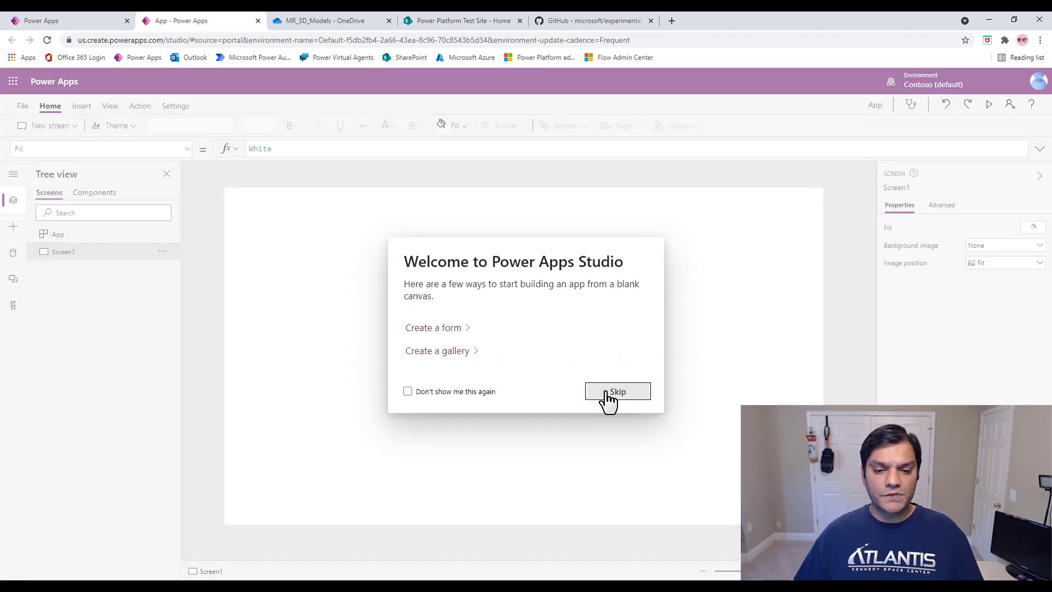
{"action": "left_click", "coordinate": [603, 393]}
Step: Add a data source to the app by searching for OneDr and choosing the existing OneDrive for Business connection
{"action": "left_click", "coordinate": [7, 256]}
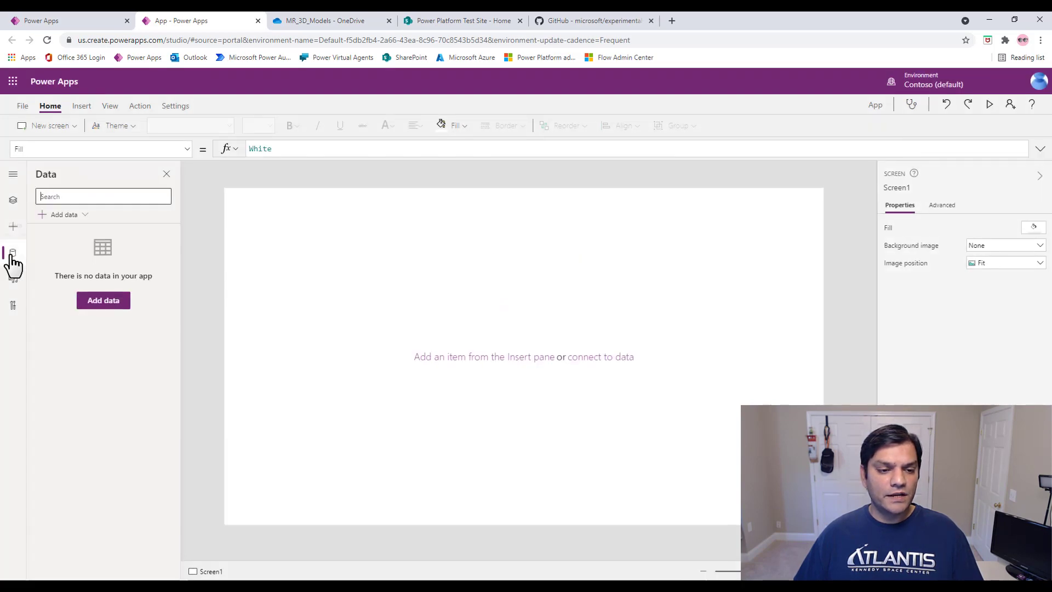
{"action": "left_click", "coordinate": [104, 300]}
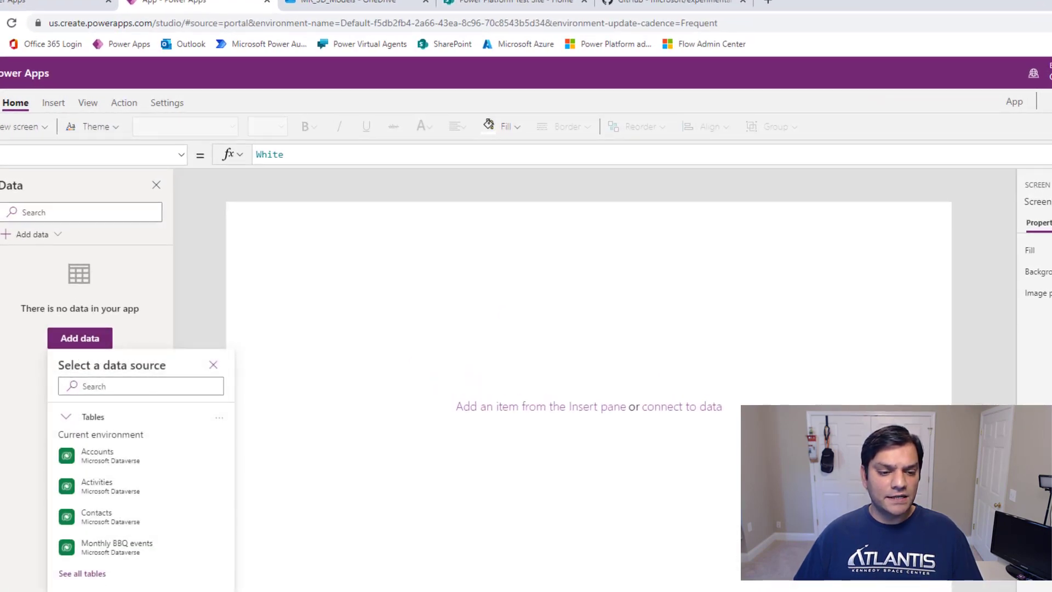
{"action": "left_click", "coordinate": [158, 386]}
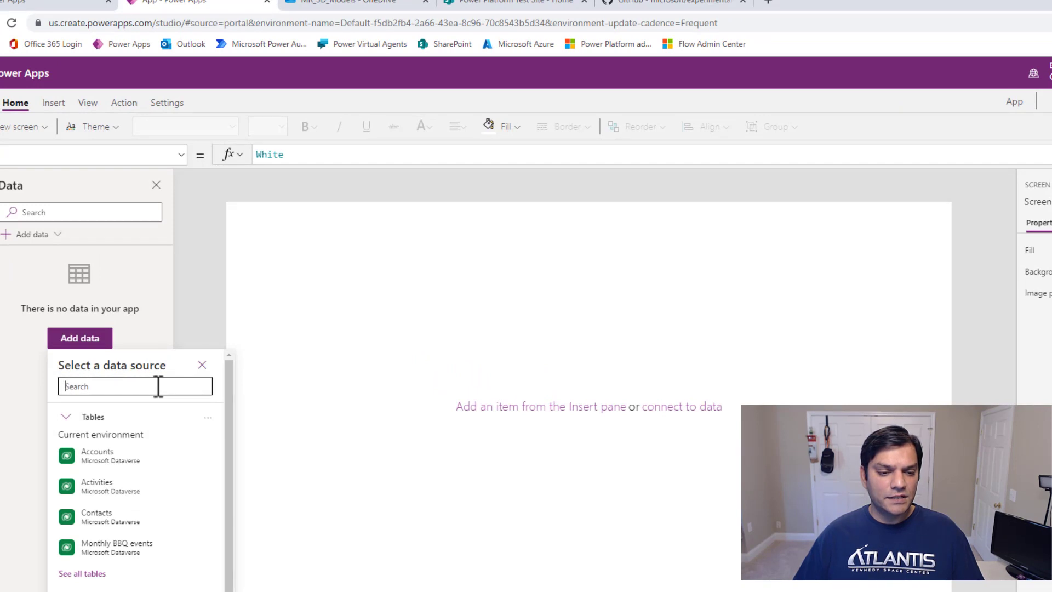
{"action": "type", "text": "One"}
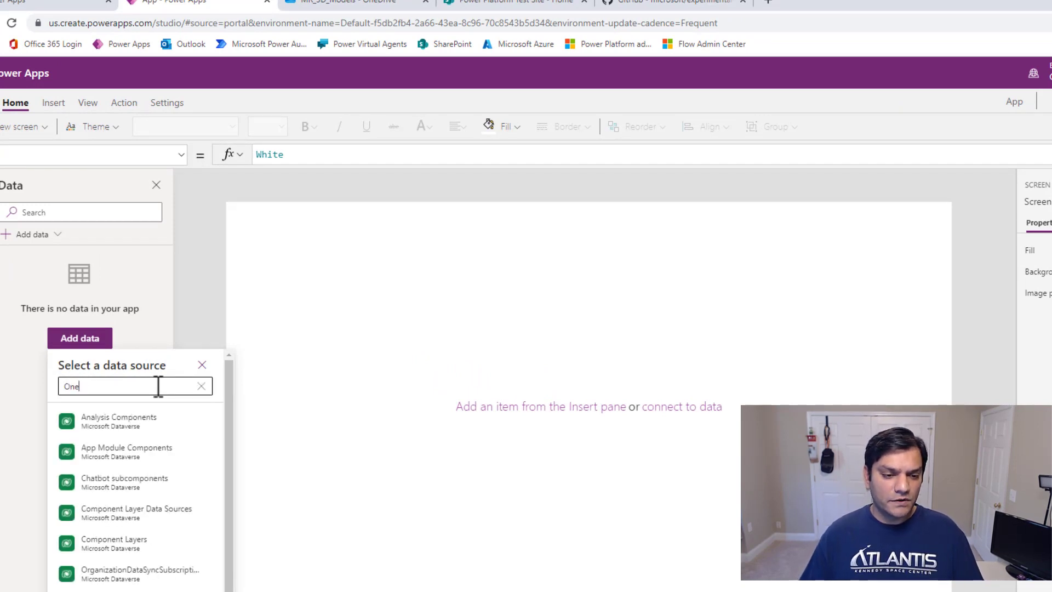
{"action": "type", "text": "Dr"}
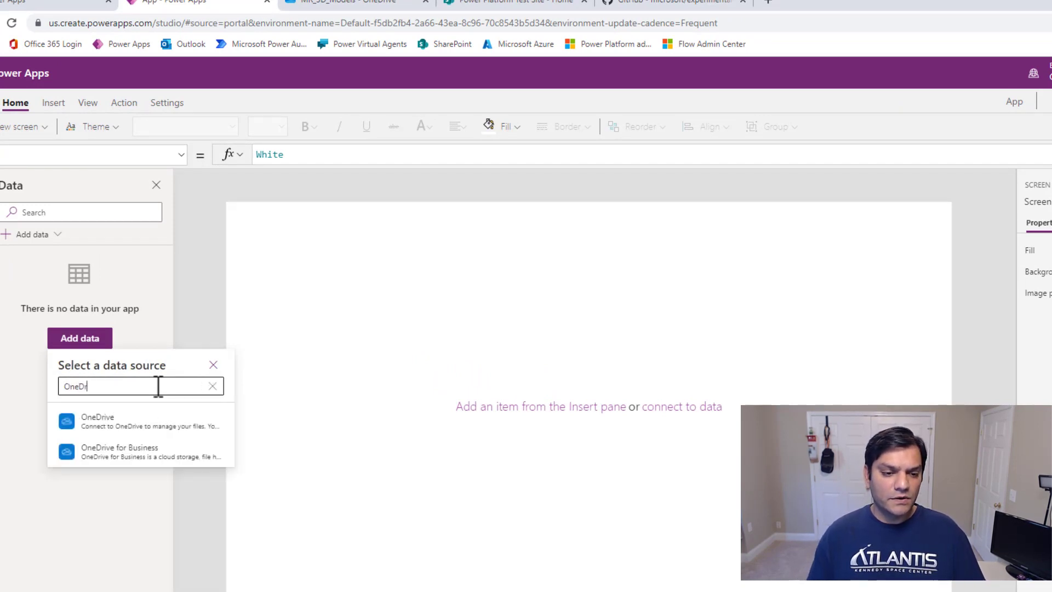
{"action": "left_click", "coordinate": [126, 442]}
{"action": "left_click", "coordinate": [119, 414]}
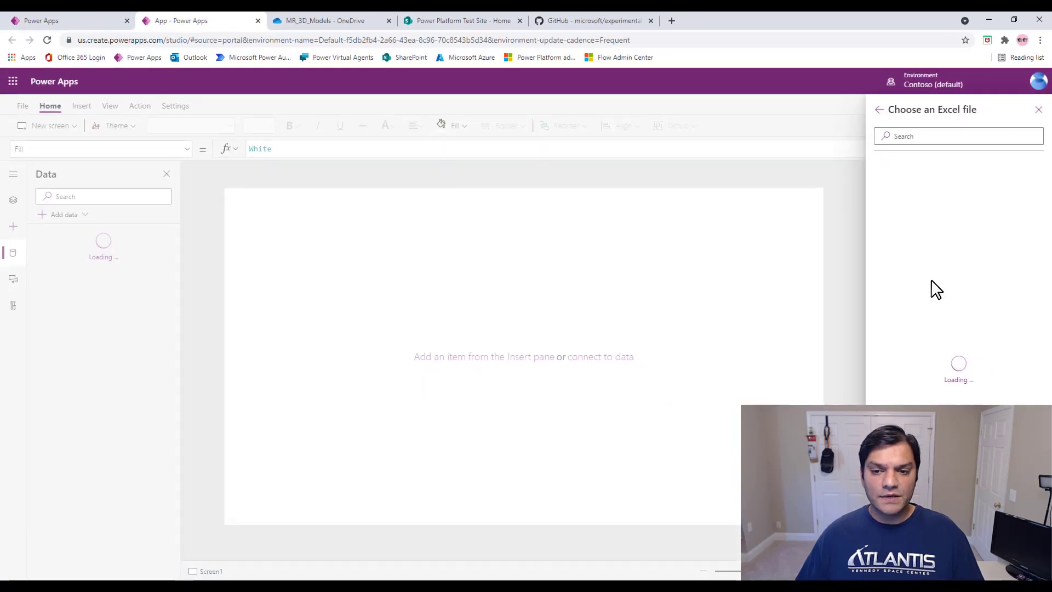
Step: Connect the MR_3D_Models table from MR_3D_Models.xlsx in OneDrive's PowerApps/MR_3D_Models folder, and check its connection details
{"action": "left_click", "coordinate": [933, 136]}
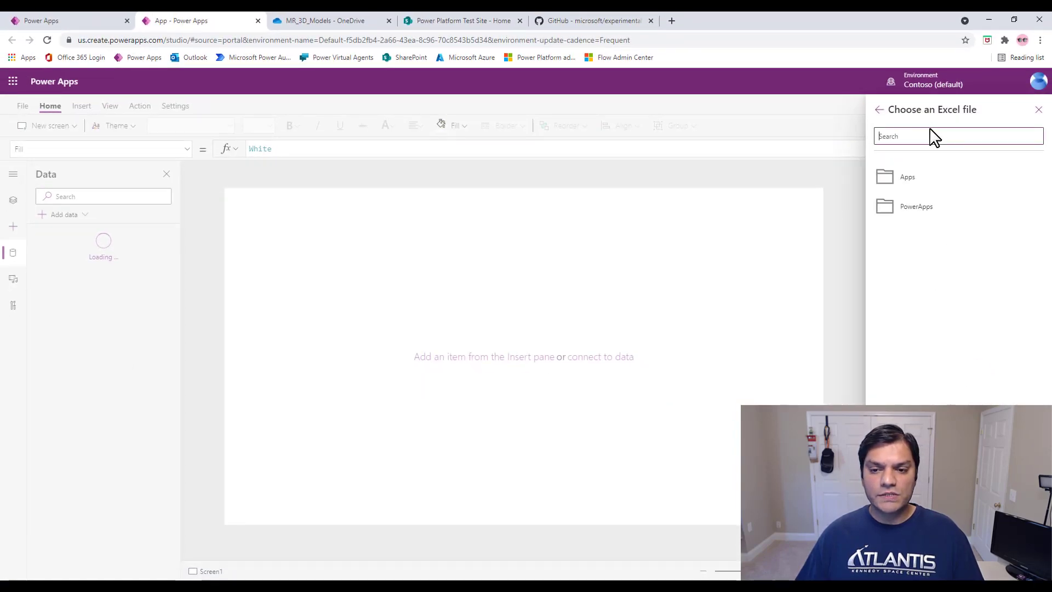
{"action": "left_click", "coordinate": [353, 22]}
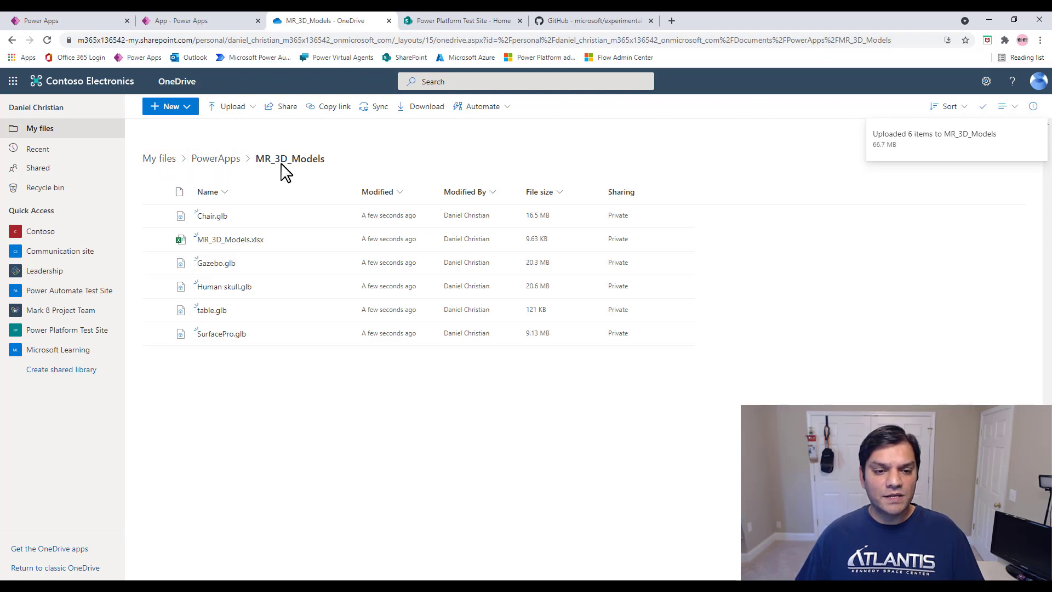
{"action": "left_click", "coordinate": [211, 25]}
{"action": "left_click", "coordinate": [931, 215]}
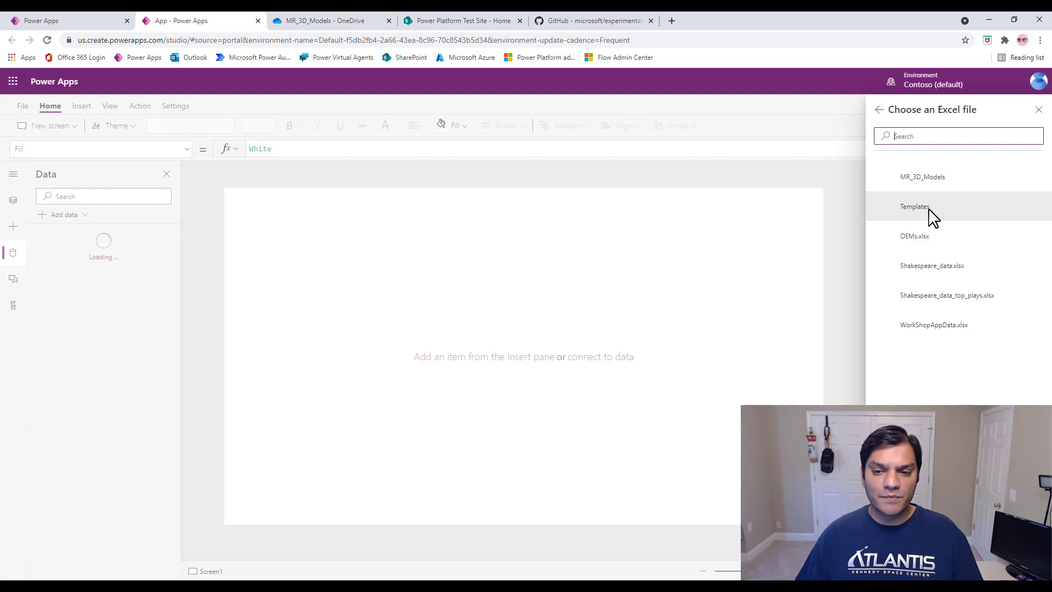
{"action": "left_click", "coordinate": [931, 186]}
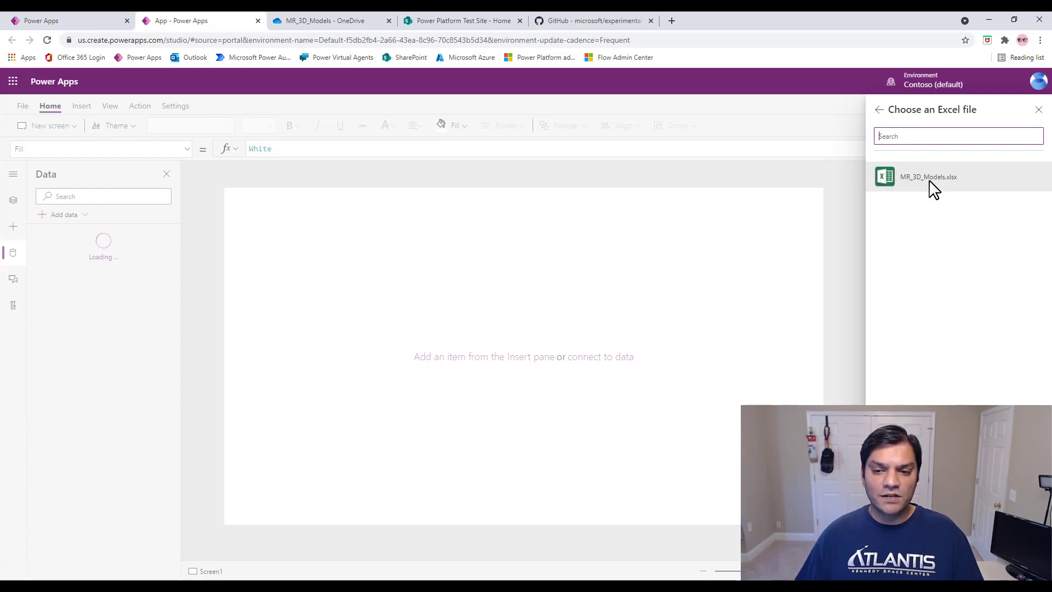
{"action": "left_click", "coordinate": [932, 180]}
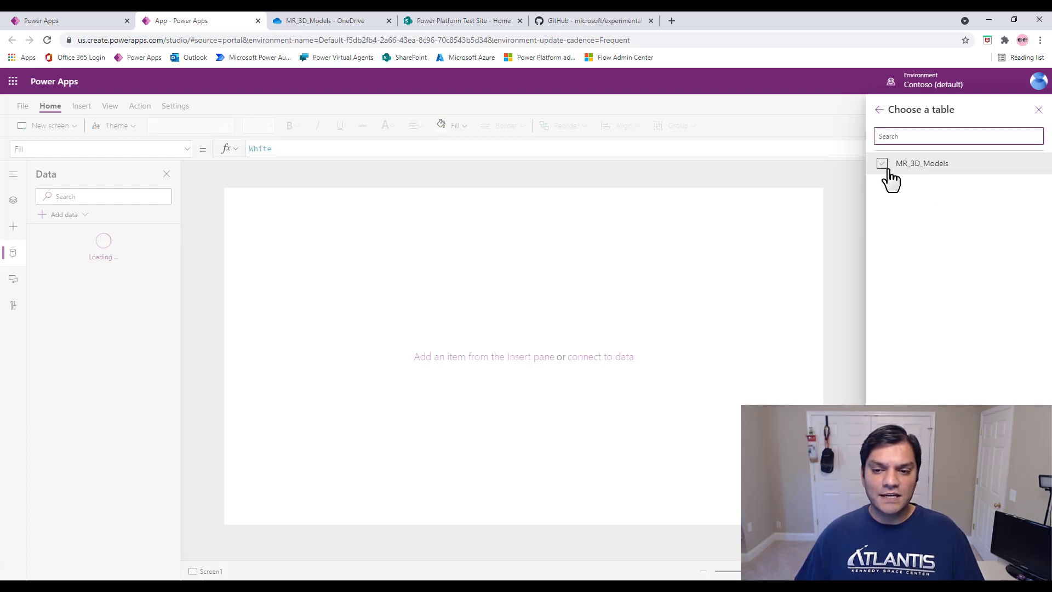
{"action": "left_click", "coordinate": [882, 164]}
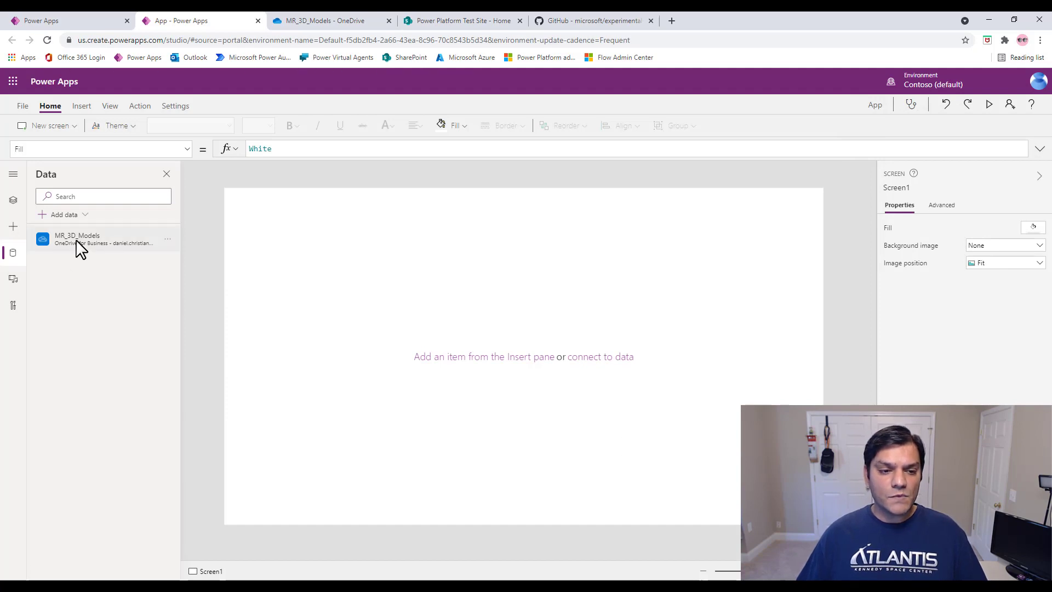
{"action": "mouse_move", "coordinate": [86, 240]}
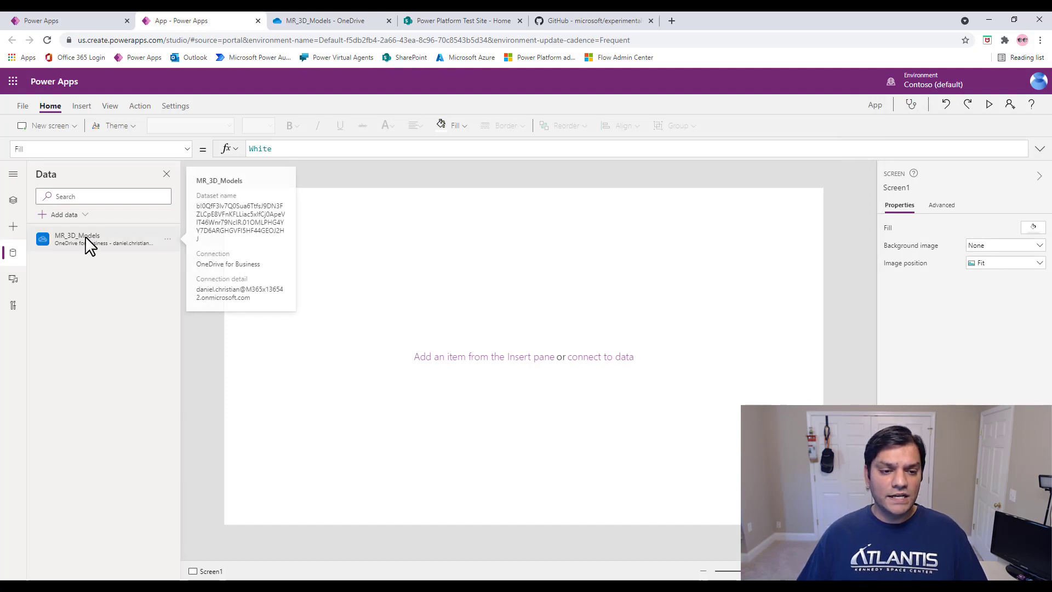
Step: Insert a vertical gallery on the screen and set its data source to MR_3D_Models
{"action": "left_click", "coordinate": [85, 106]}
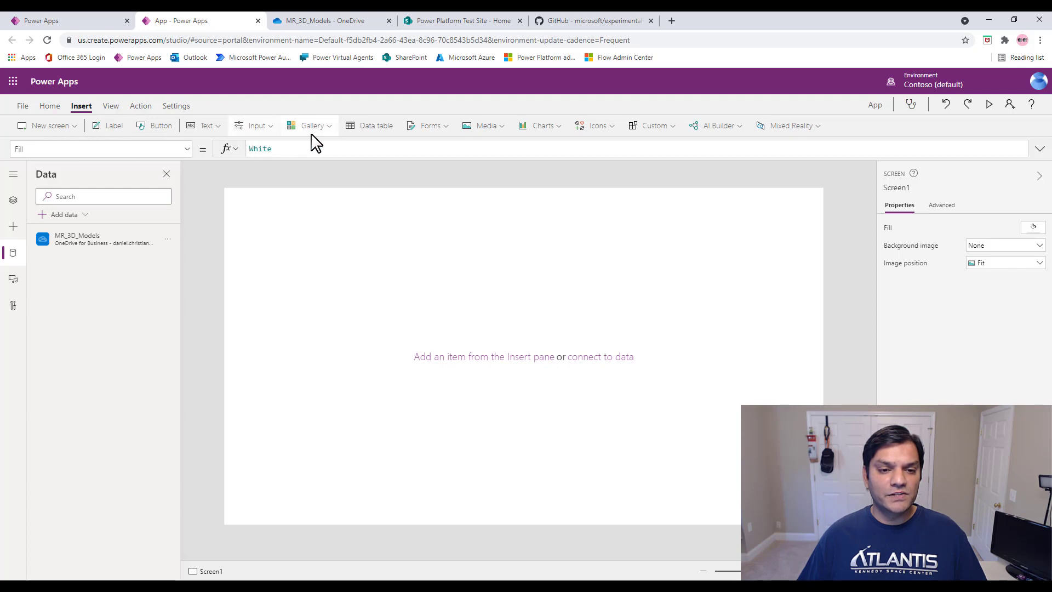
{"action": "left_click", "coordinate": [311, 131]}
{"action": "left_click", "coordinate": [325, 186]}
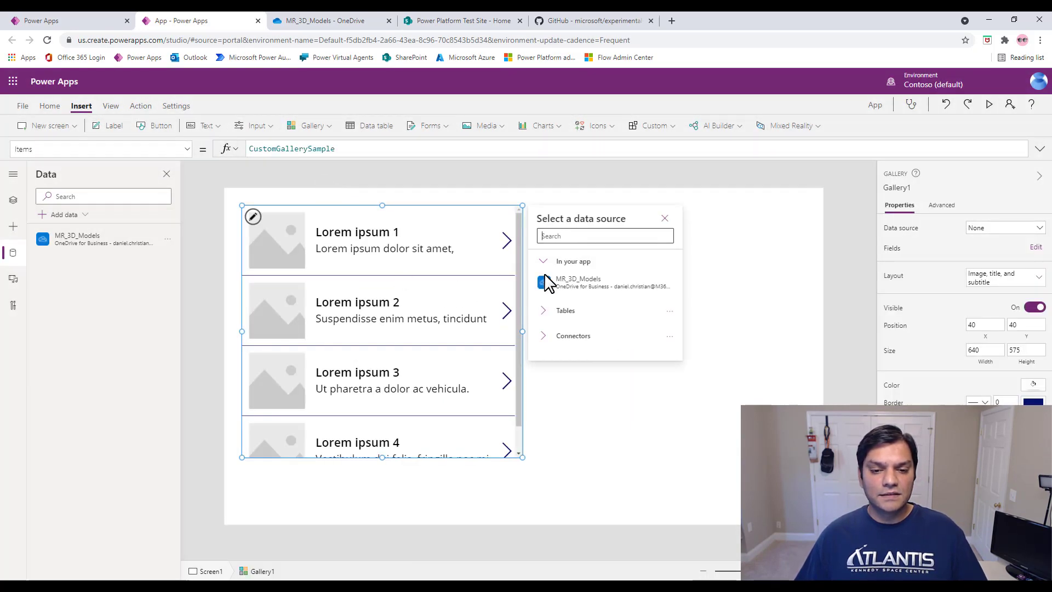
{"action": "left_click", "coordinate": [548, 283]}
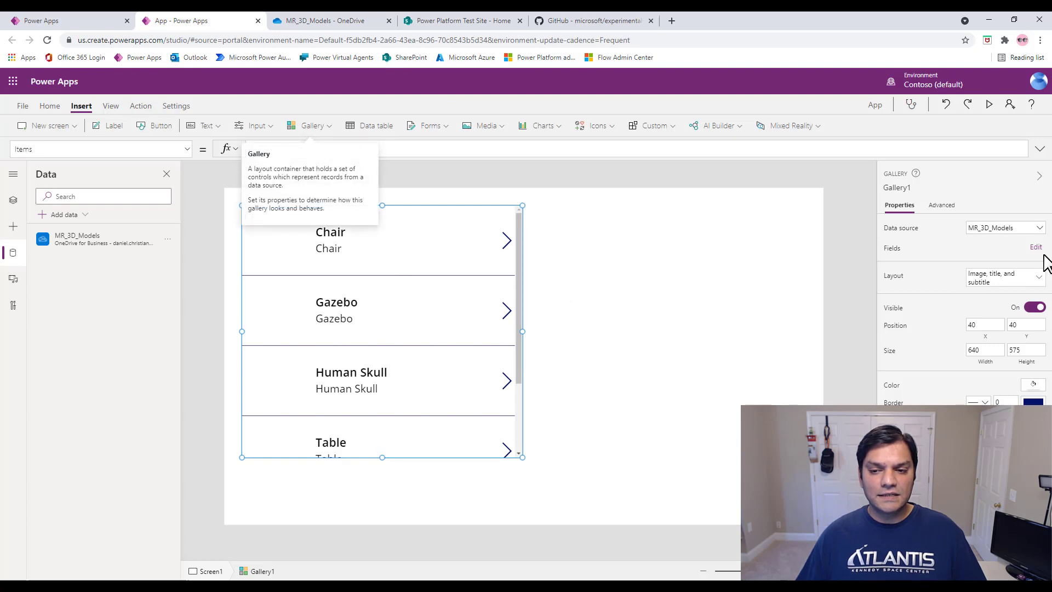
Step: Set the gallery's layout to Title and narrow it from the right edge to about 60% of its width
{"action": "left_click", "coordinate": [1017, 280]}
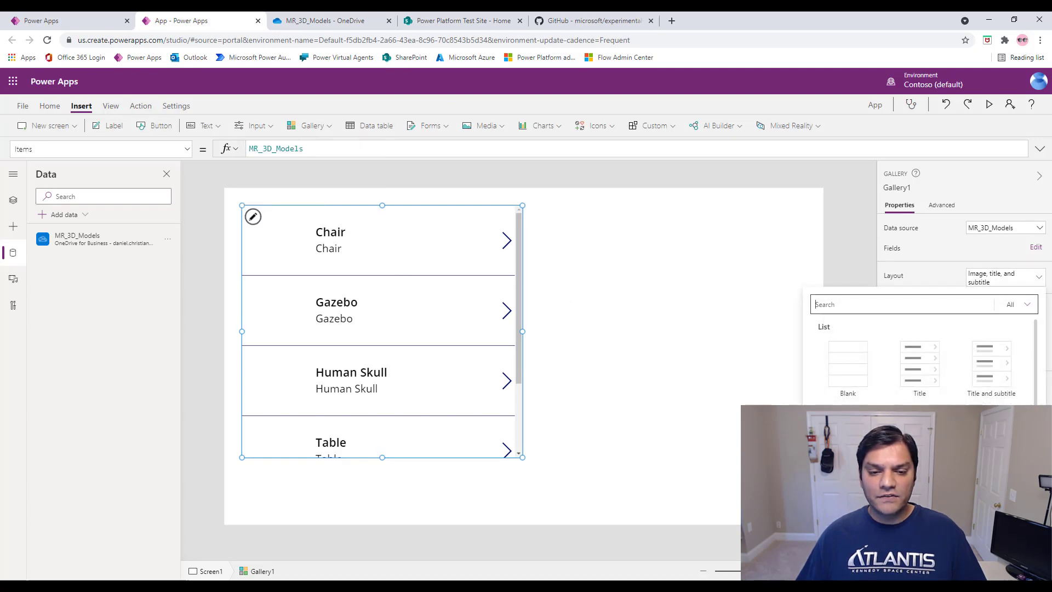
{"action": "left_click", "coordinate": [932, 378]}
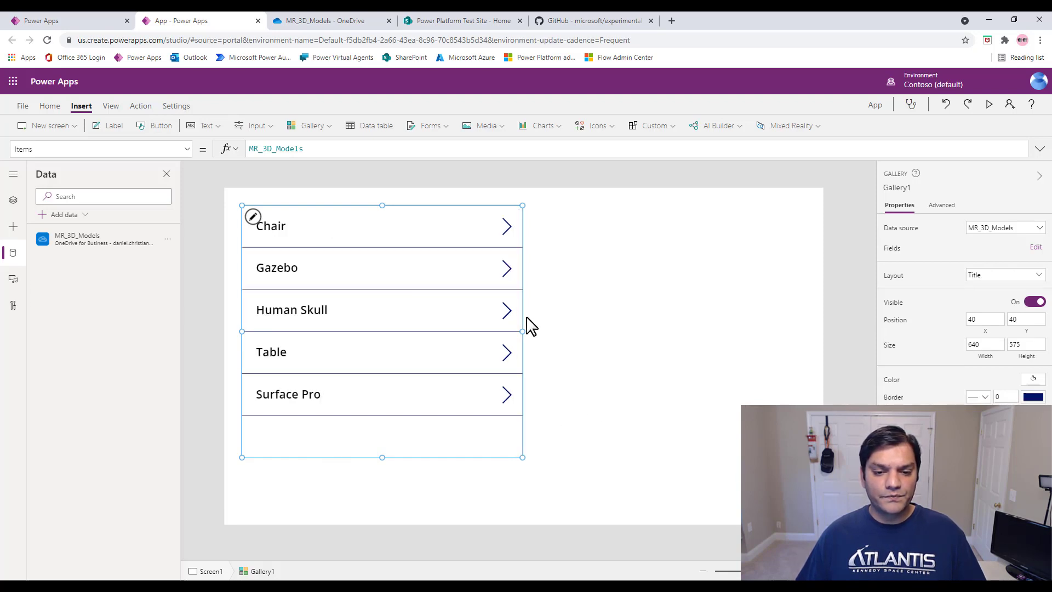
{"action": "left_click_drag", "start_coordinate": [519, 331], "coordinate": [416, 328]}
{"action": "left_click", "coordinate": [541, 356]}
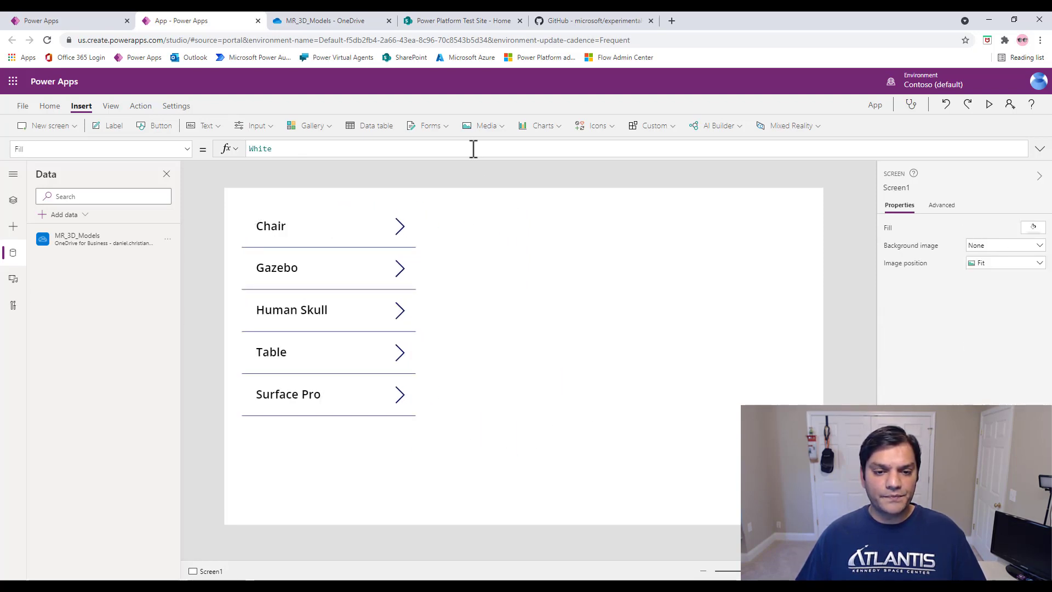
Step: Insert a View in 3D control on the screen and place it beside the gallery in the empty area
{"action": "left_click", "coordinate": [485, 130]}
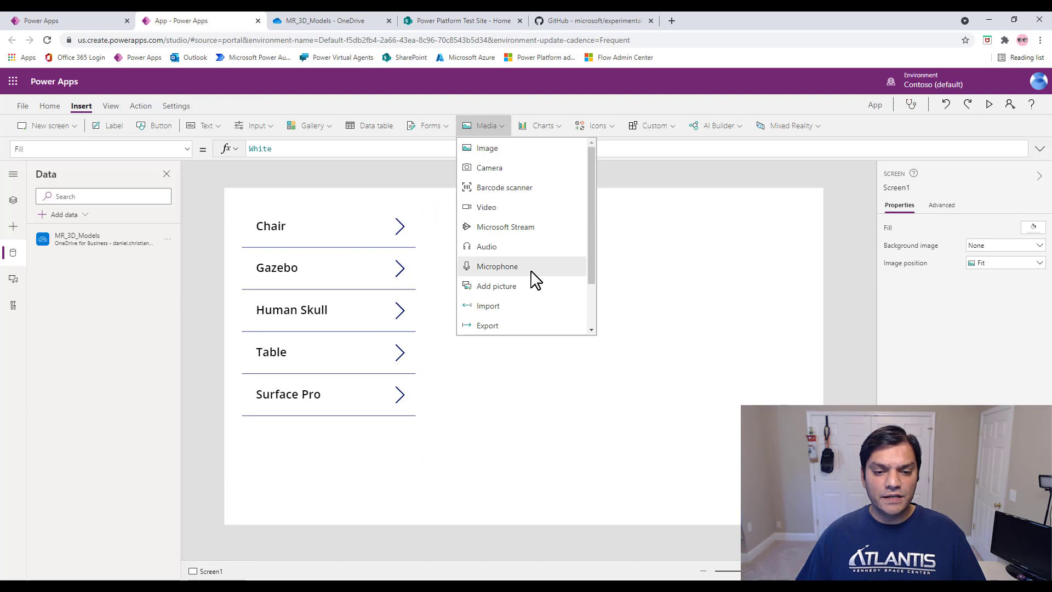
{"action": "scroll", "coordinate": [535, 278], "scroll_direction": "down", "scroll_amount": 2}
{"action": "left_click", "coordinate": [513, 326]}
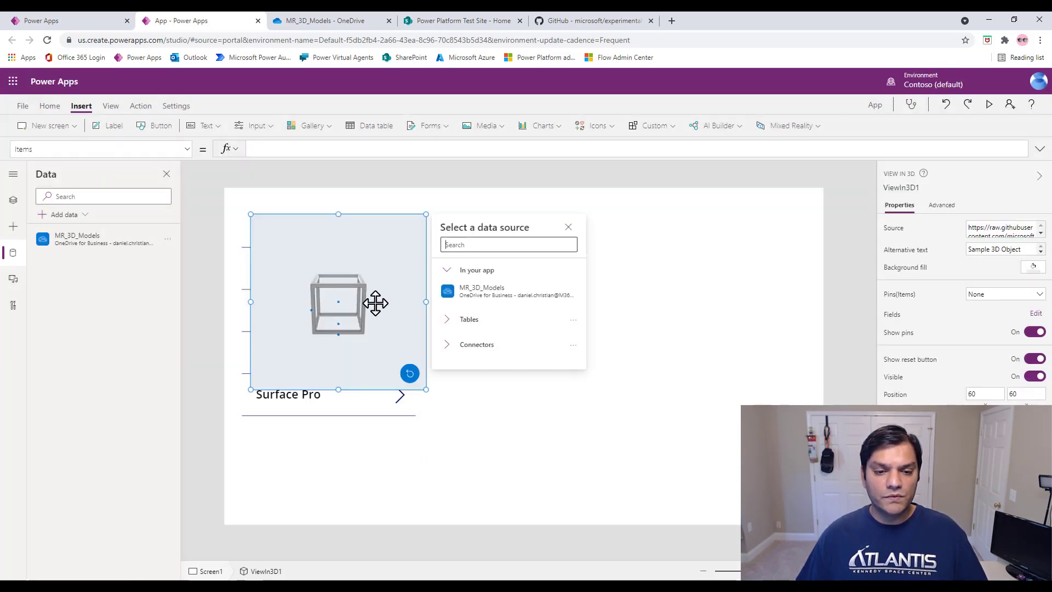
{"action": "left_click_drag", "start_coordinate": [371, 300], "coordinate": [644, 310]}
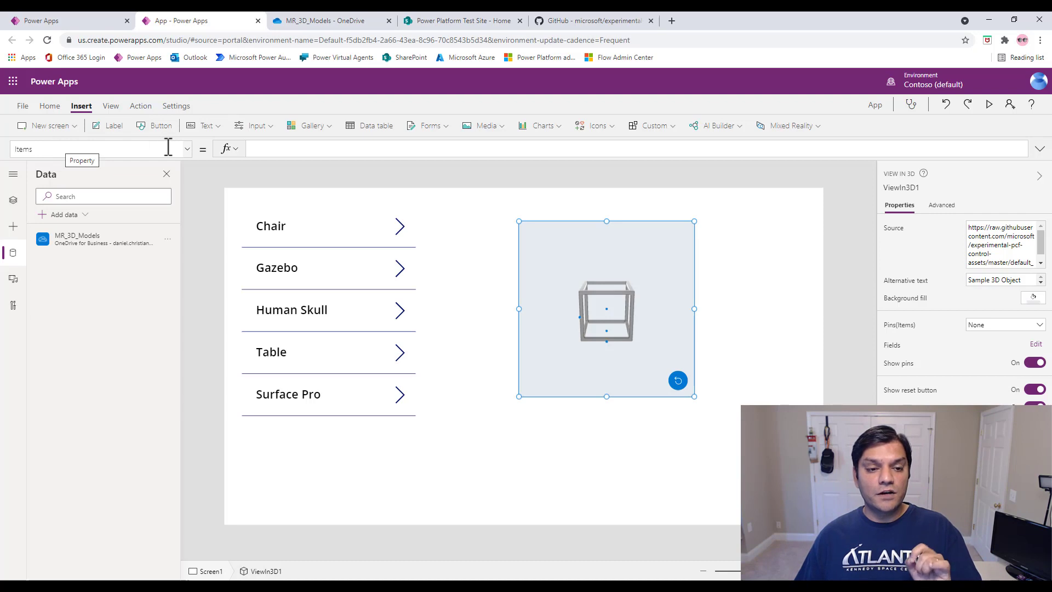
Step: Comment out the default cube URL in the 3D viewer's Source formula and start a new line below it
{"action": "left_click", "coordinate": [903, 236]}
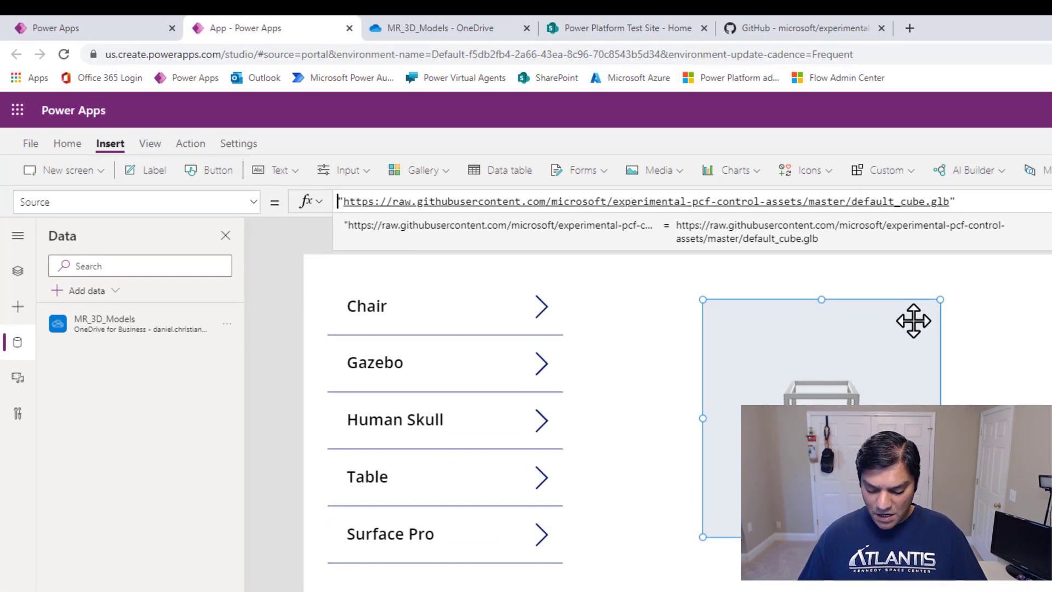
{"action": "type", "text": "//"}
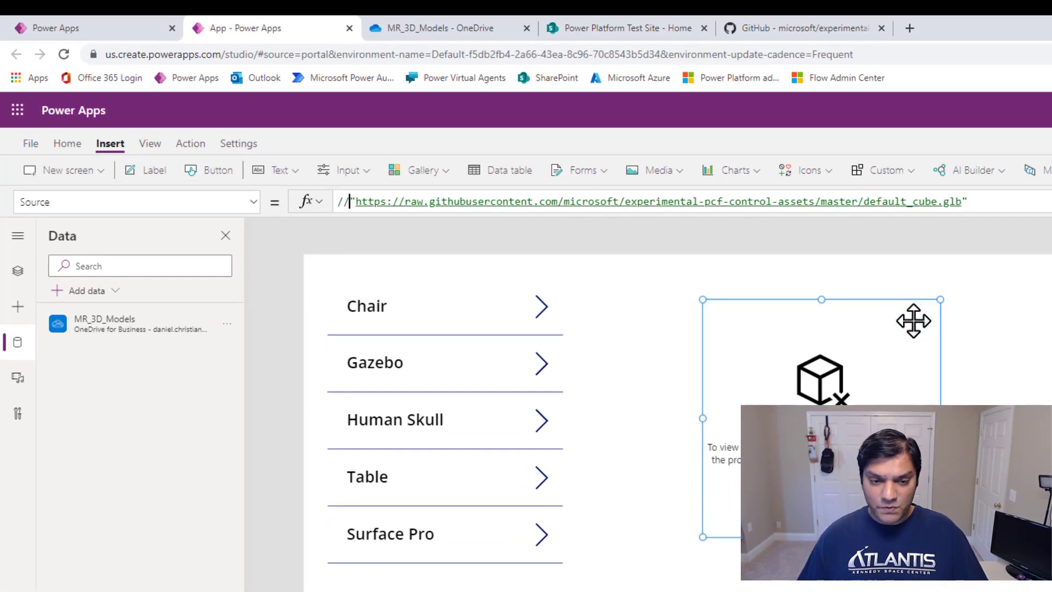
{"action": "key", "text": "shift+Return"}
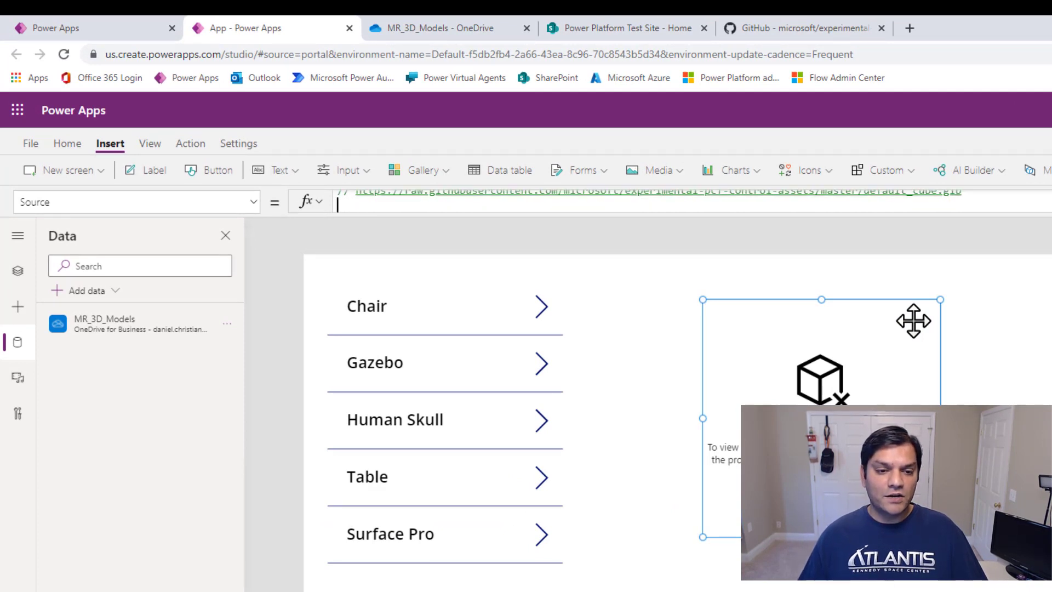
Step: Bind the 3D viewer's Source to the model of the selected gallery item with Gallery1.Selected.'3DModel', checking the gallery's name in the control tree
{"action": "left_click", "coordinate": [19, 272]}
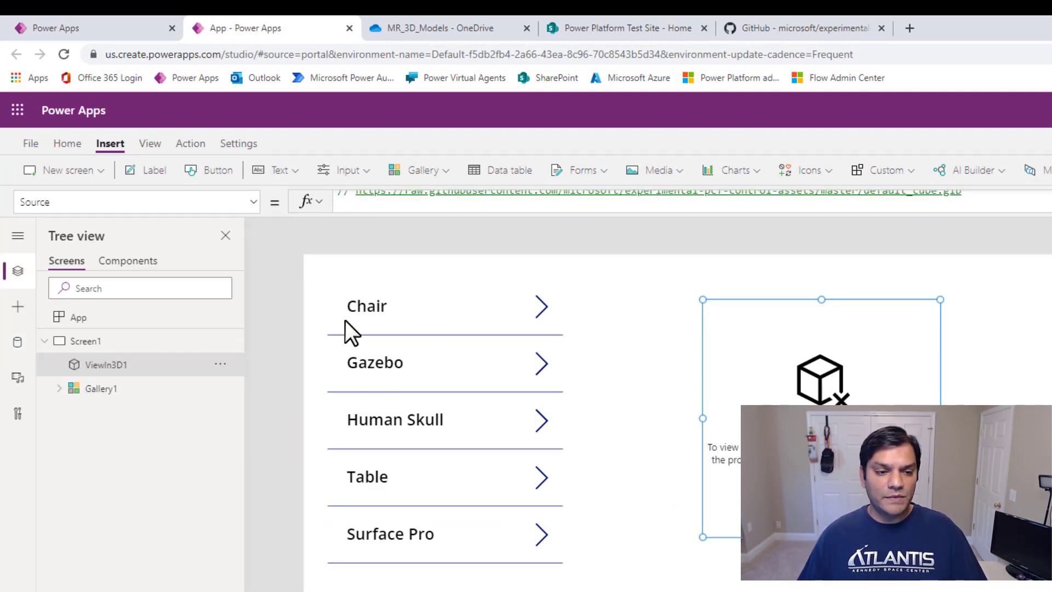
{"action": "left_click", "coordinate": [417, 207]}
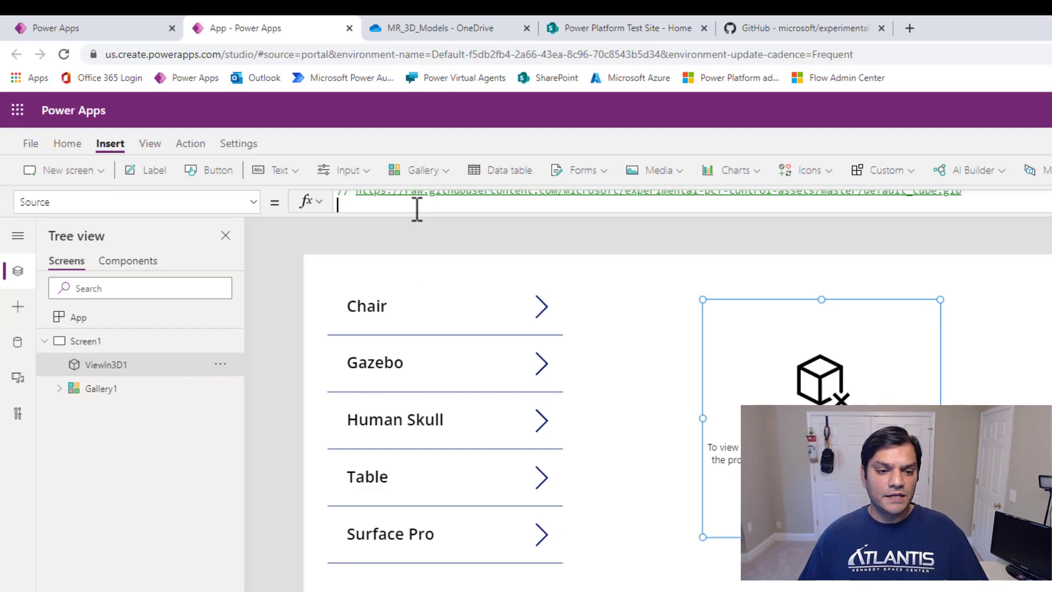
{"action": "type", "text": "galler"}
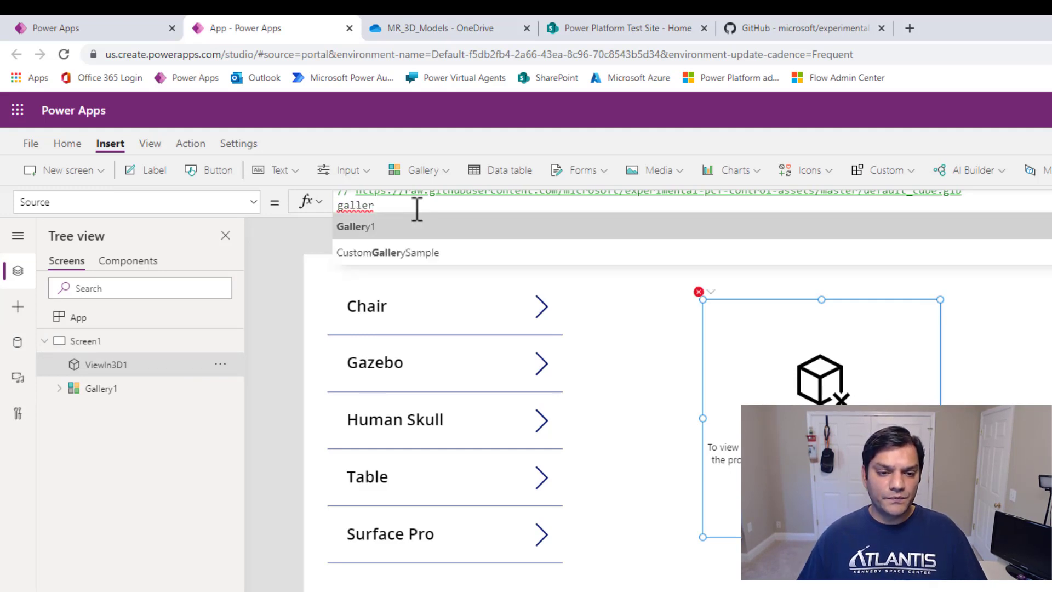
{"action": "key", "text": "Tab"}
{"action": "type", "text": ".s"}
{"action": "key", "text": "Tab"}
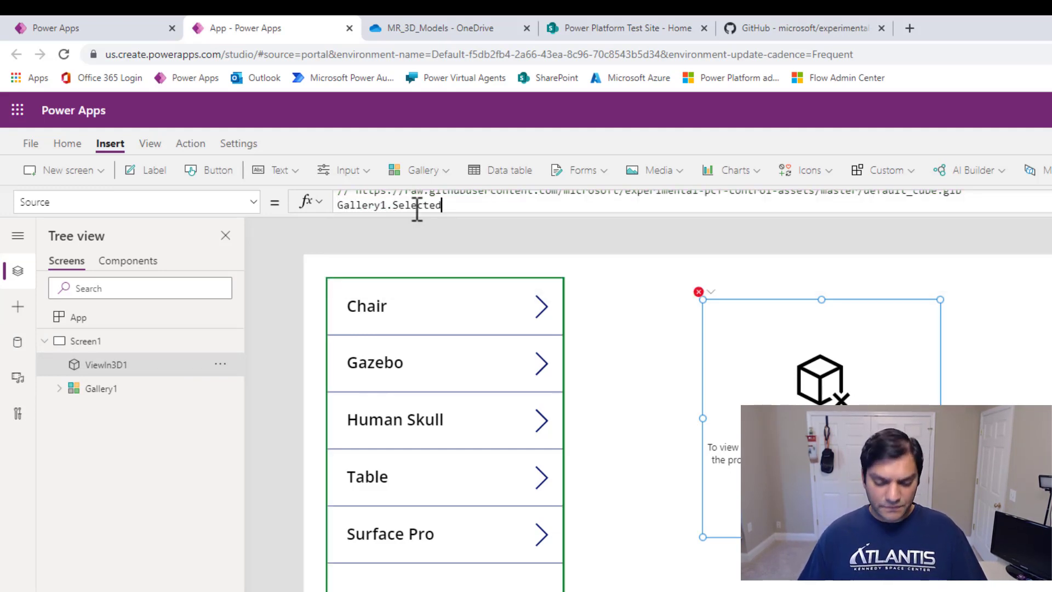
{"action": "type", "text": "."}
{"action": "key", "text": "Down"}
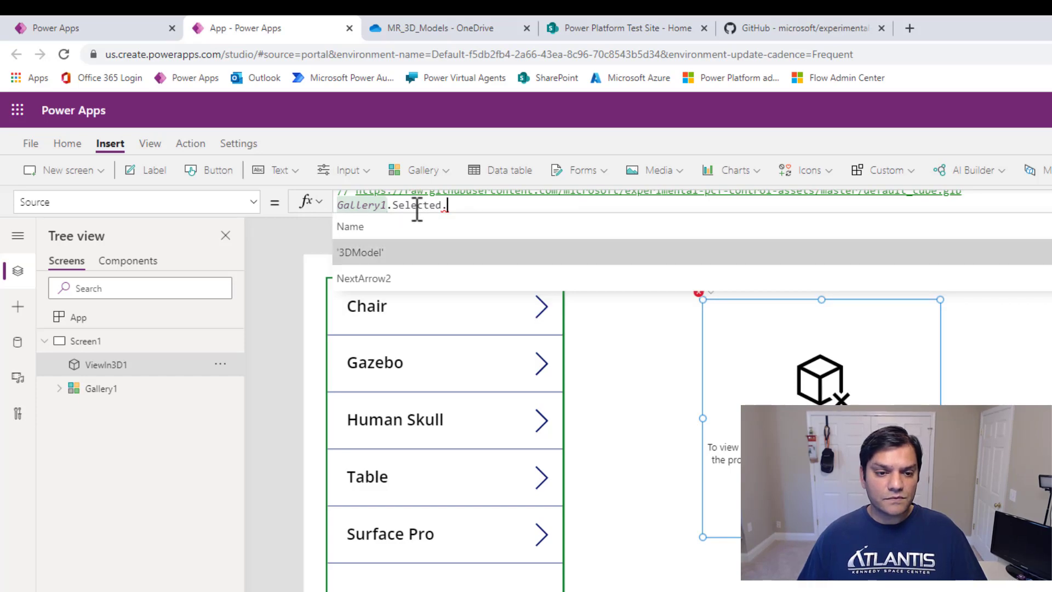
{"action": "key", "text": "Tab"}
{"action": "left_click", "coordinate": [613, 352]}
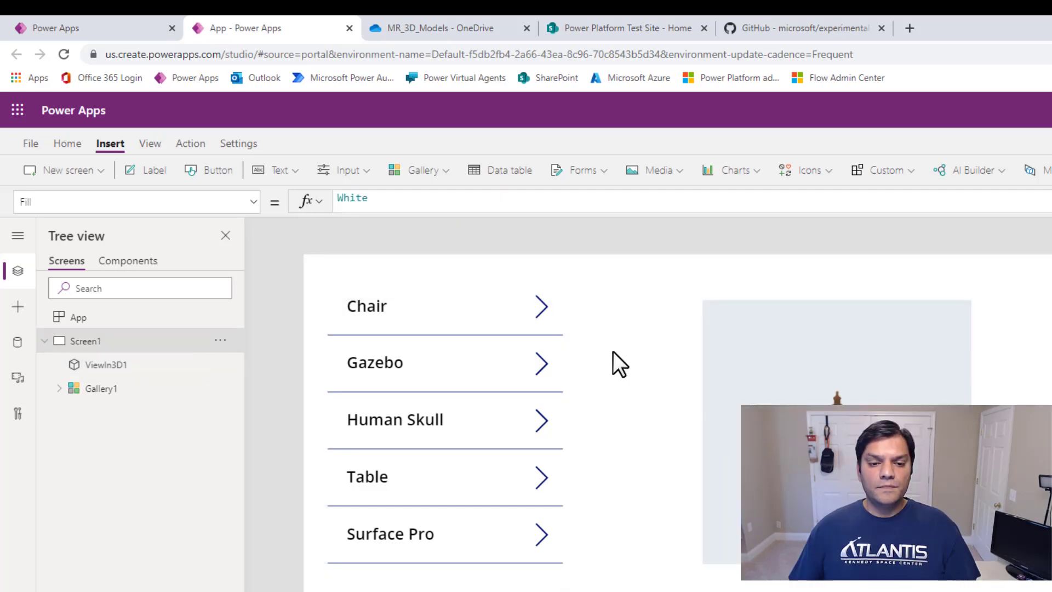
Step: Preview the app, rotate the gazebo model in the 3D viewer, and select Human Skull in the gallery
{"action": "left_click", "coordinate": [542, 320]}
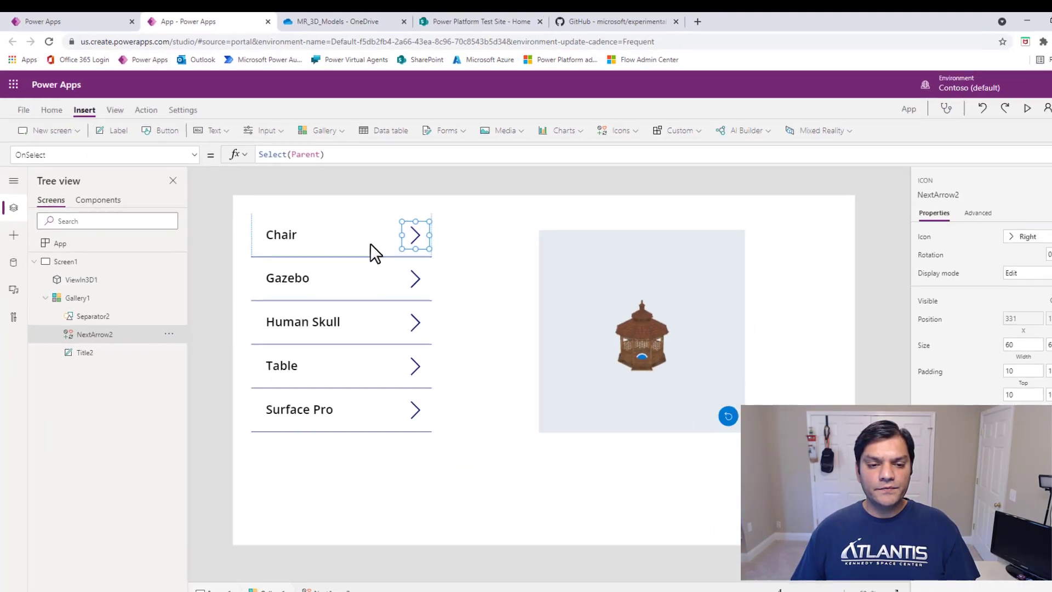
{"action": "left_click", "coordinate": [486, 327]}
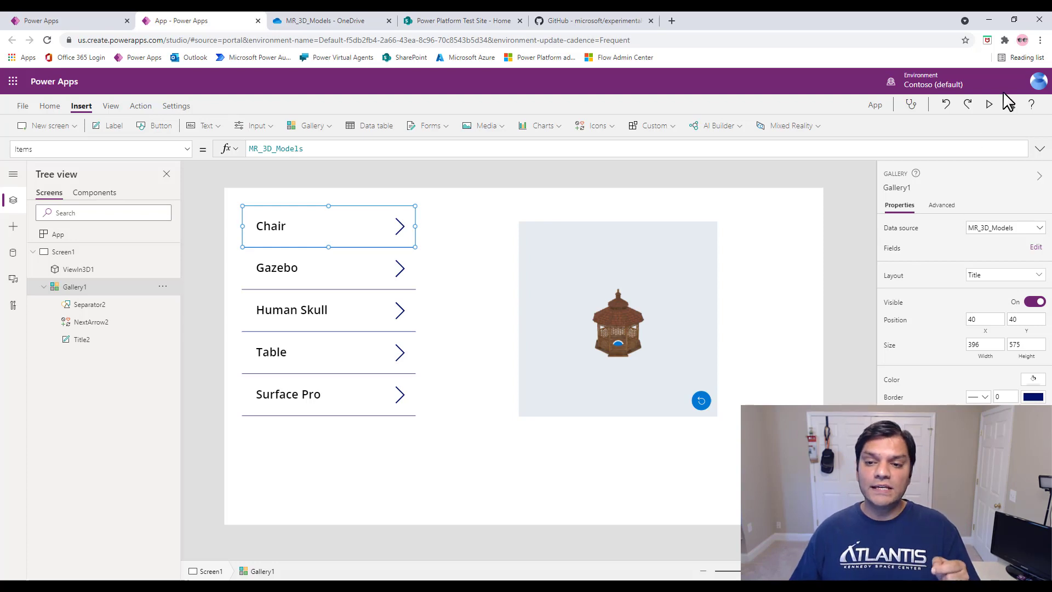
{"action": "left_click", "coordinate": [989, 104]}
{"action": "left_click_drag", "start_coordinate": [664, 278], "coordinate": [586, 275]}
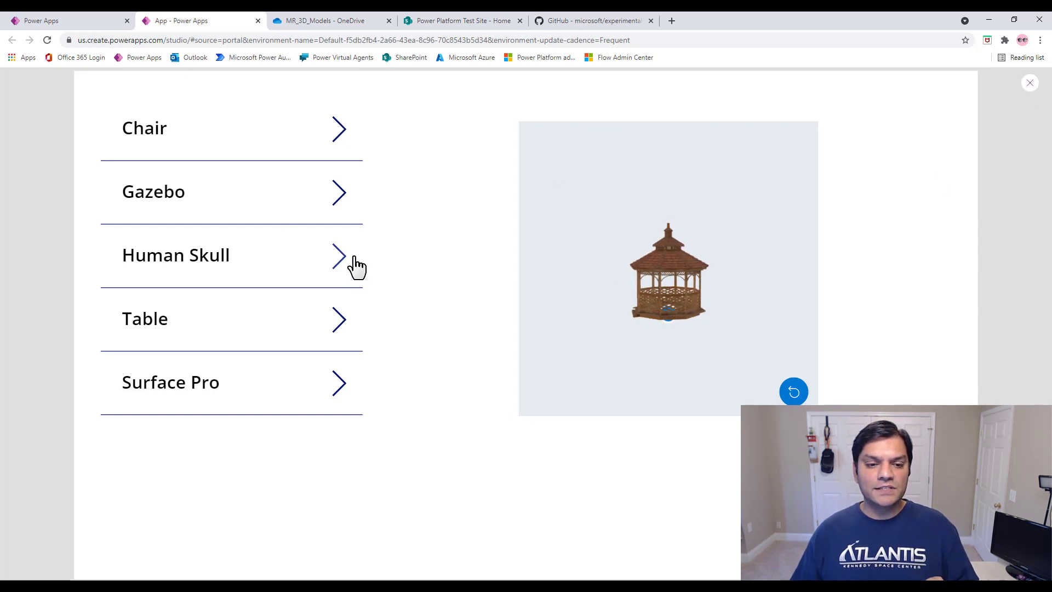
{"action": "left_click", "coordinate": [335, 266]}
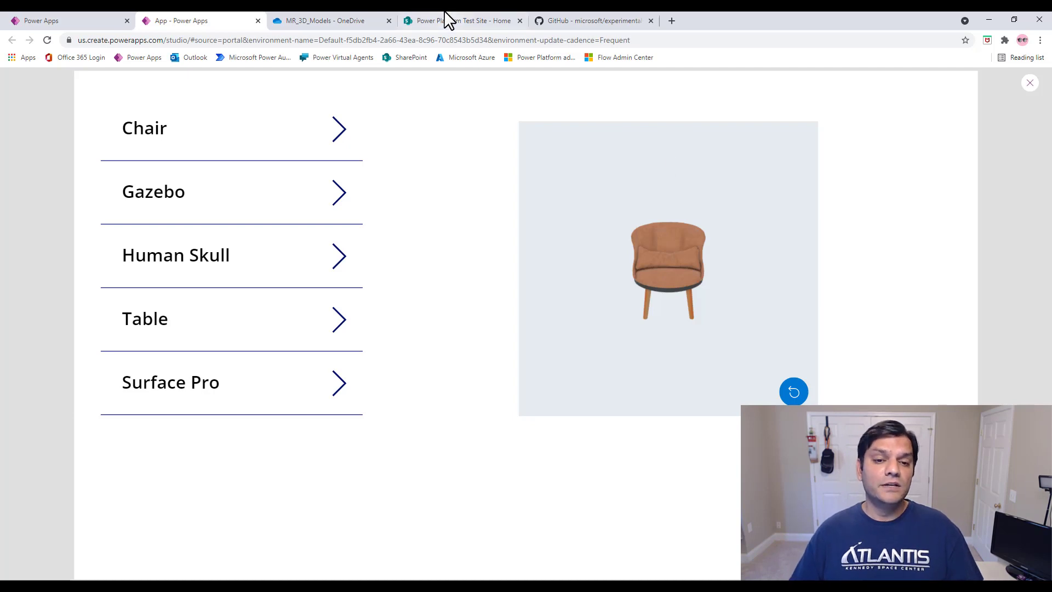
Step: Switch to the Power Platform Test Site in SharePoint and open its site contents
{"action": "left_click", "coordinate": [465, 19]}
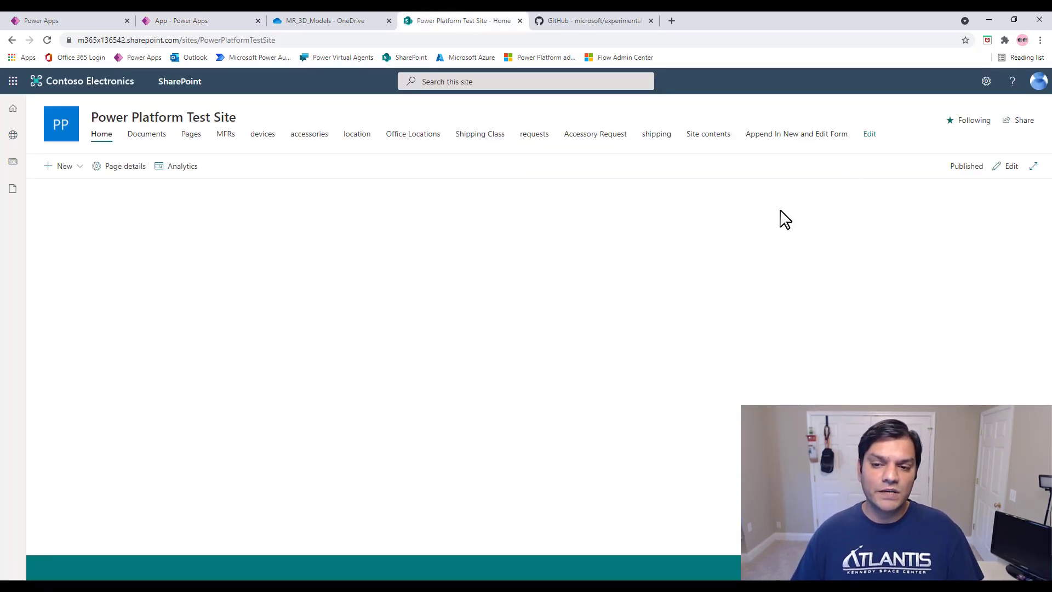
{"action": "left_click", "coordinate": [985, 83]}
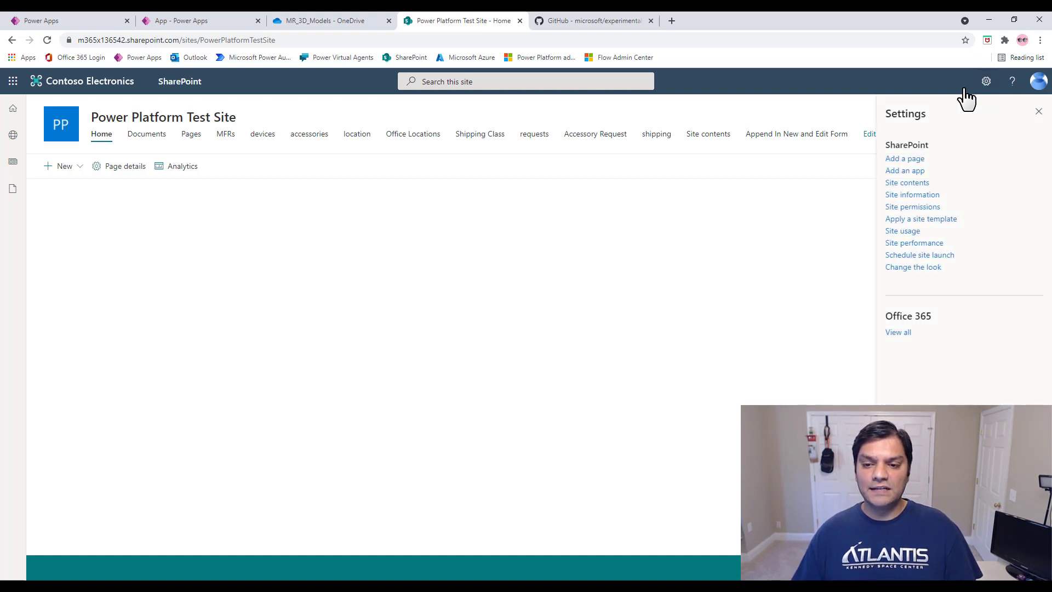
{"action": "left_click", "coordinate": [922, 184]}
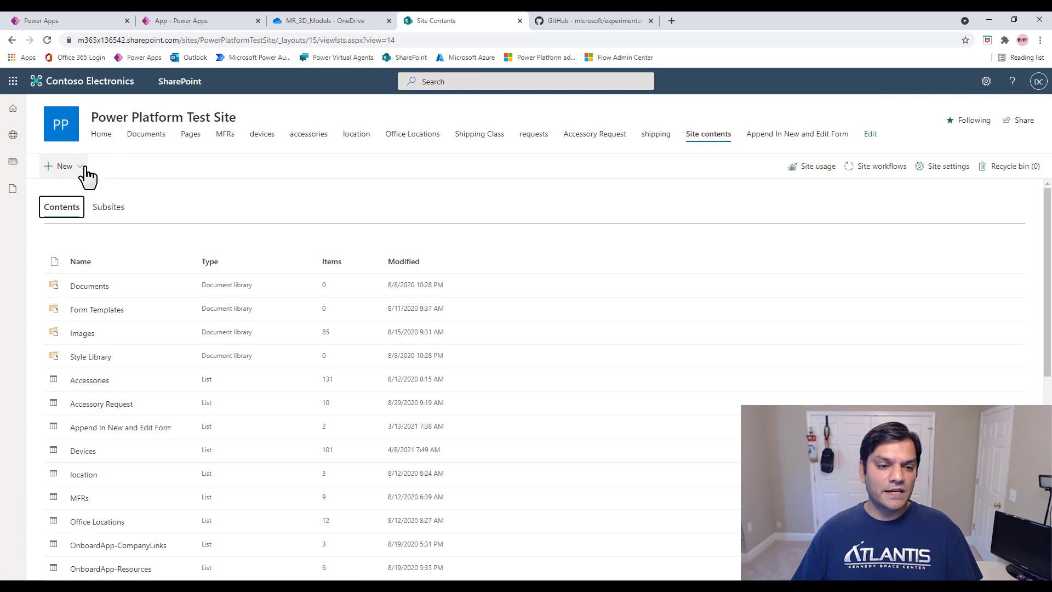
Step: Create a blank list named 3dmodels with Show in site navigation turned off
{"action": "left_click", "coordinate": [79, 166]}
{"action": "left_click", "coordinate": [77, 191]}
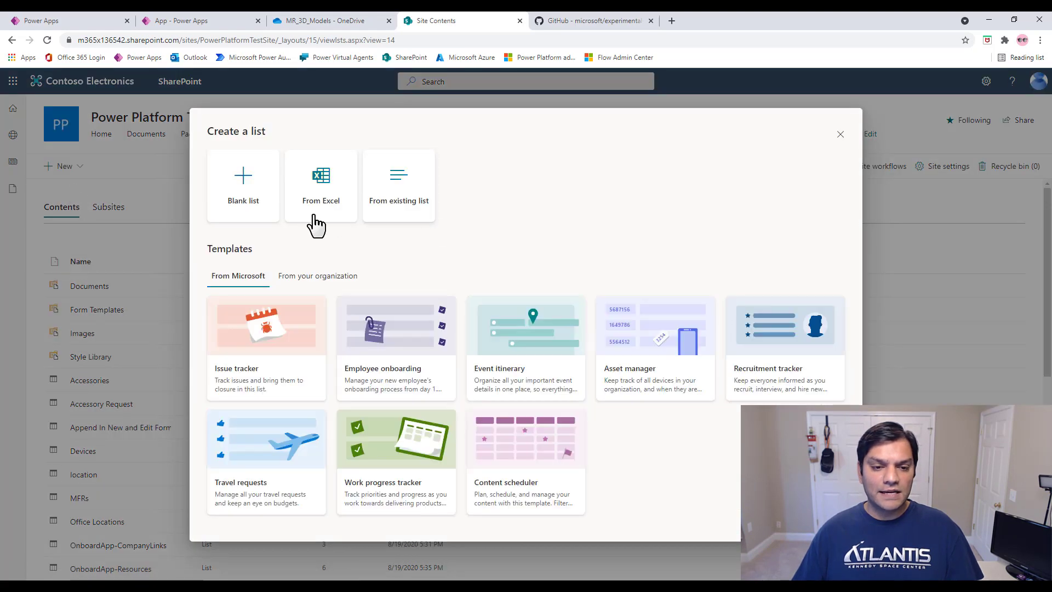
{"action": "left_click", "coordinate": [313, 218]}
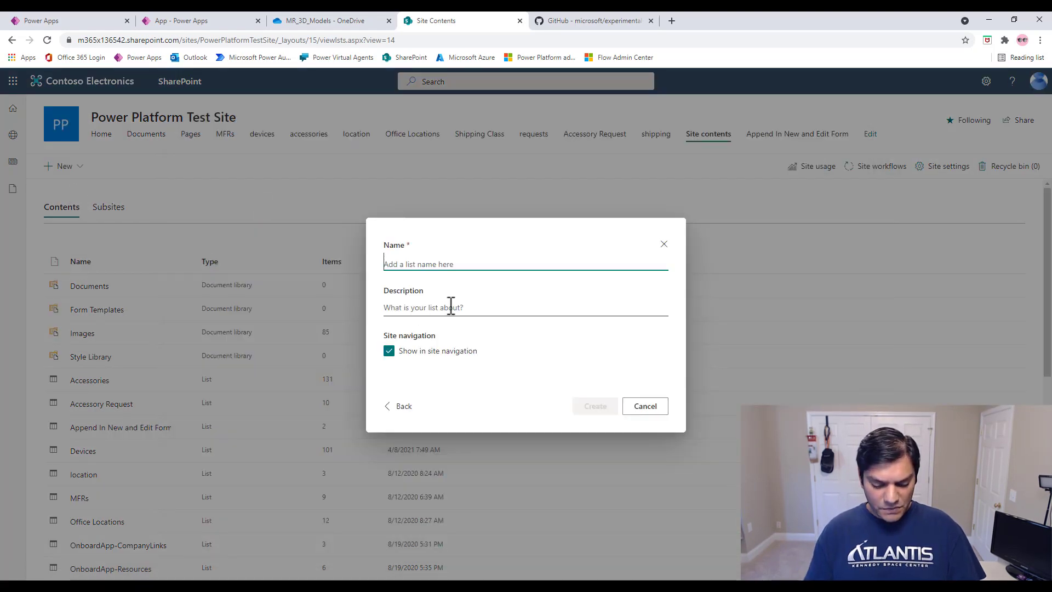
{"action": "type", "text": "3dmode"}
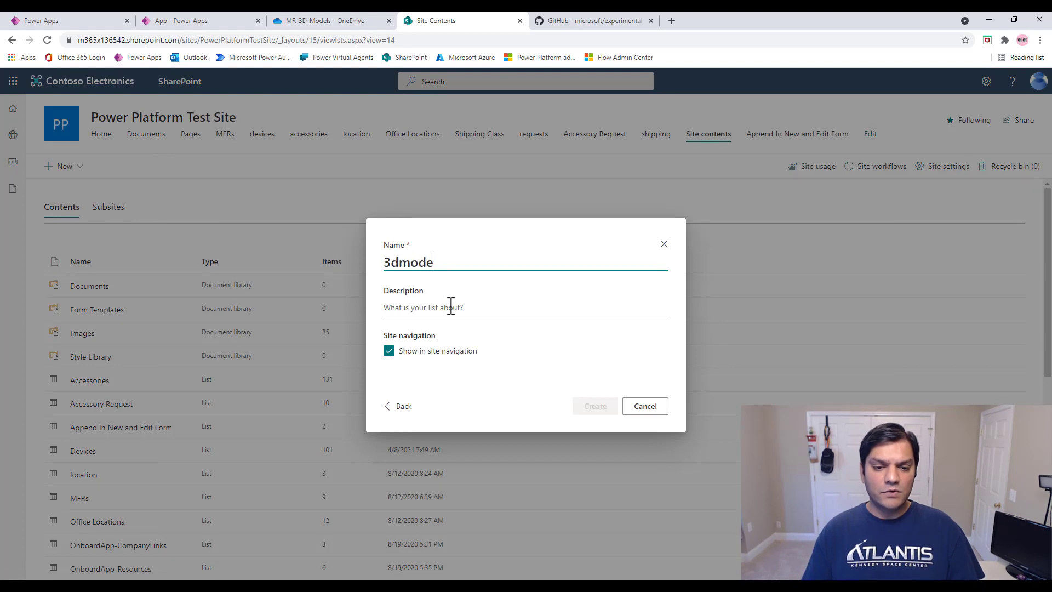
{"action": "type", "text": "ls"}
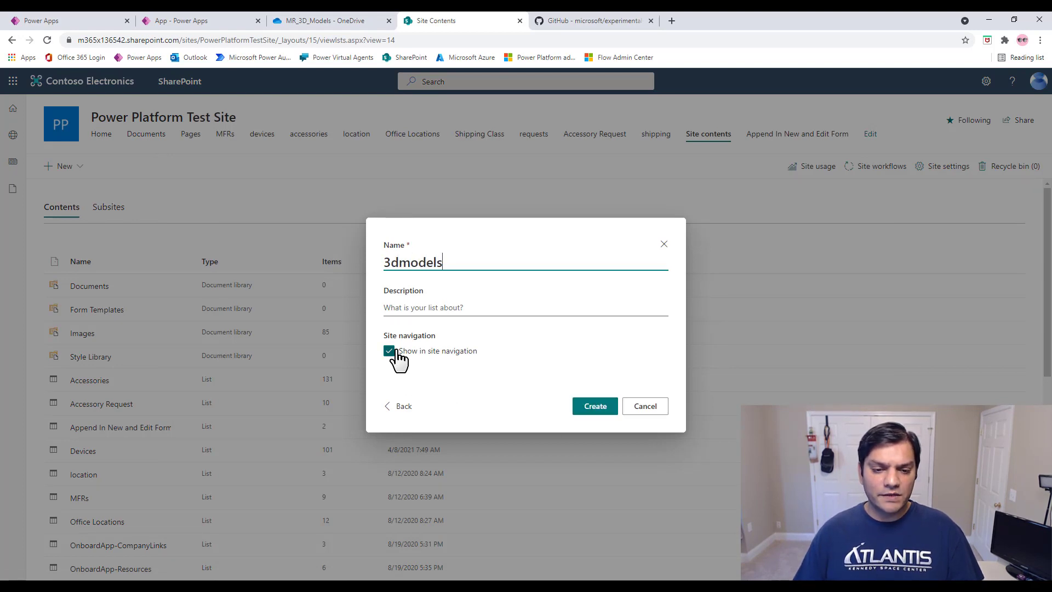
{"action": "left_click", "coordinate": [390, 351]}
{"action": "left_click", "coordinate": [593, 408]}
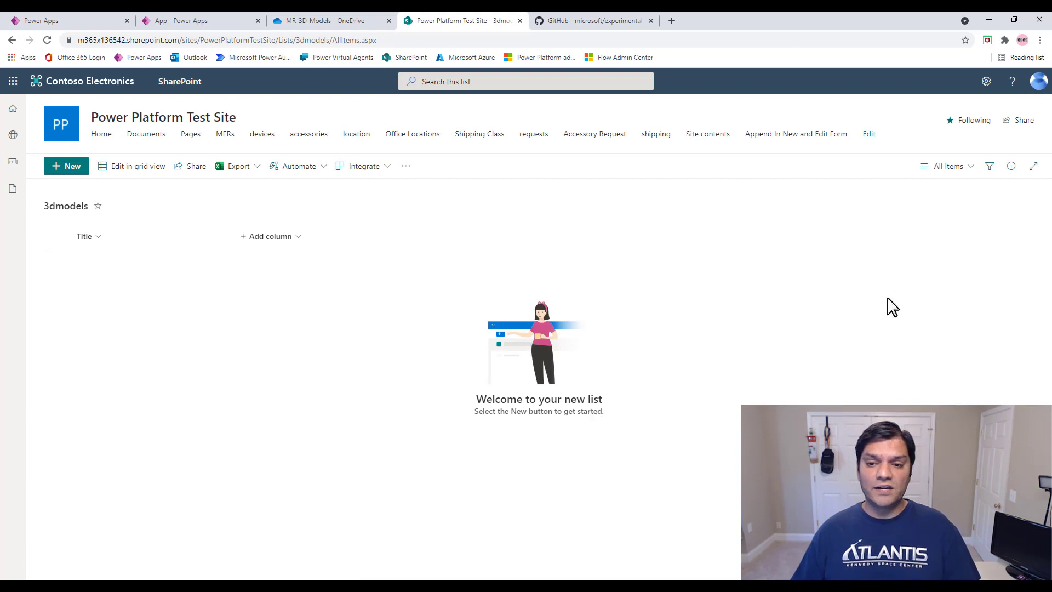
Step: Edit the 3dmodels list's All Items view to display the Attachments column in position 1 from the left
{"action": "left_click", "coordinate": [990, 87]}
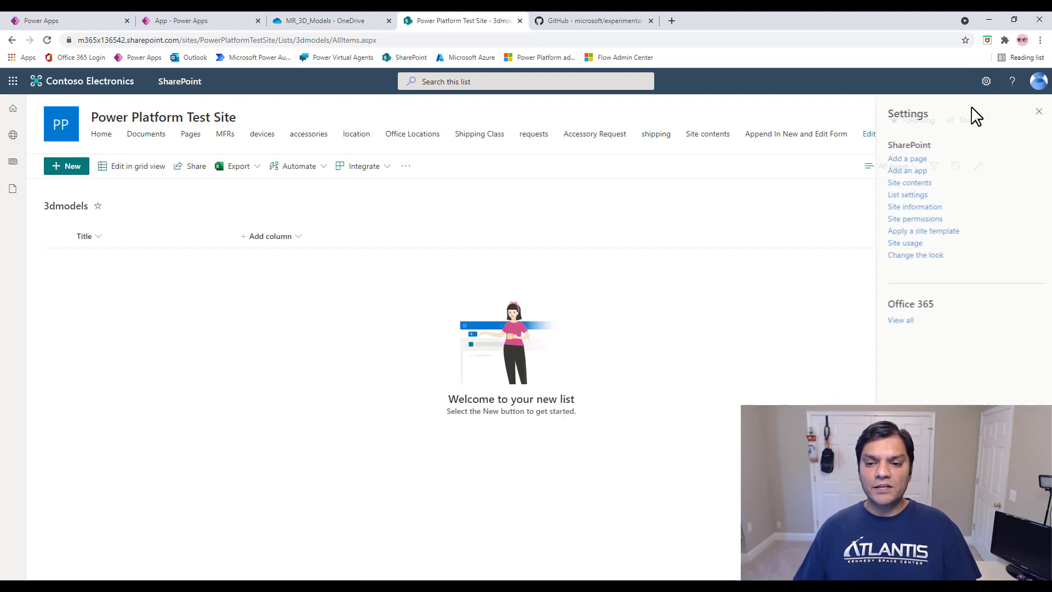
{"action": "left_click", "coordinate": [914, 196]}
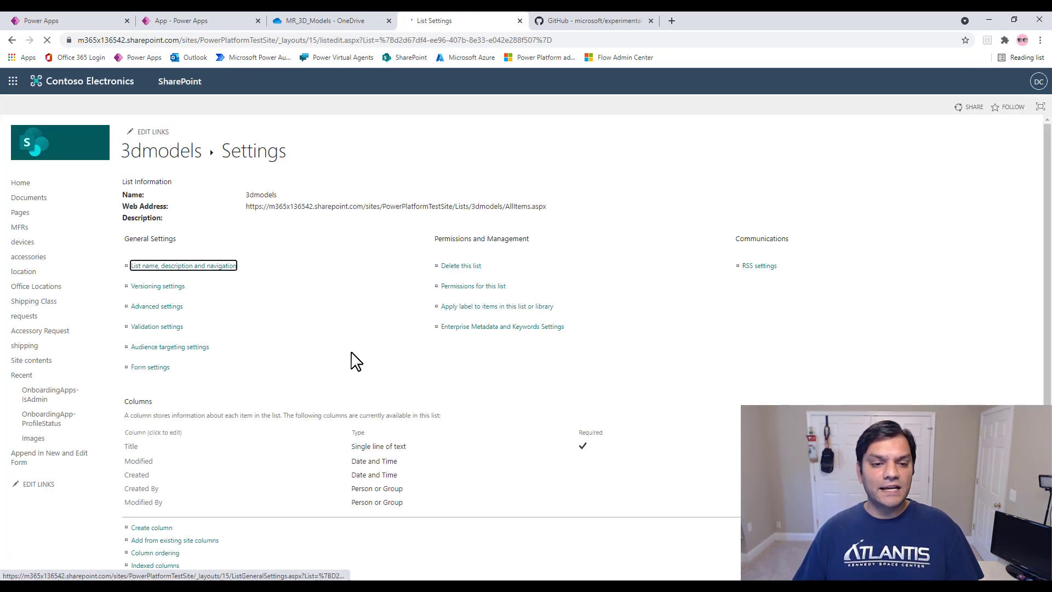
{"action": "scroll", "coordinate": [343, 368], "scroll_direction": "down", "scroll_amount": 2}
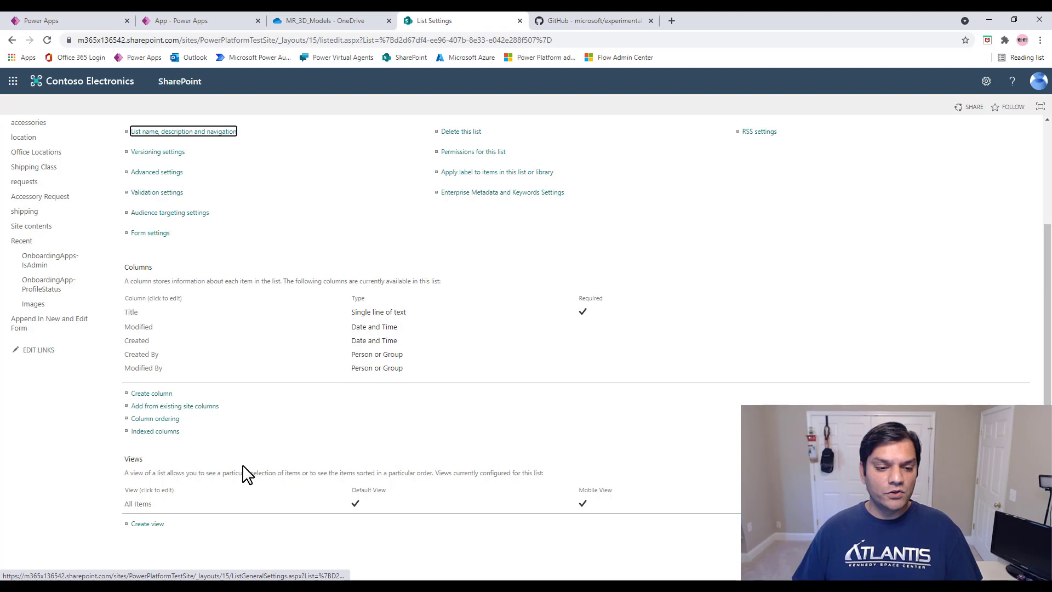
{"action": "left_click", "coordinate": [147, 505]}
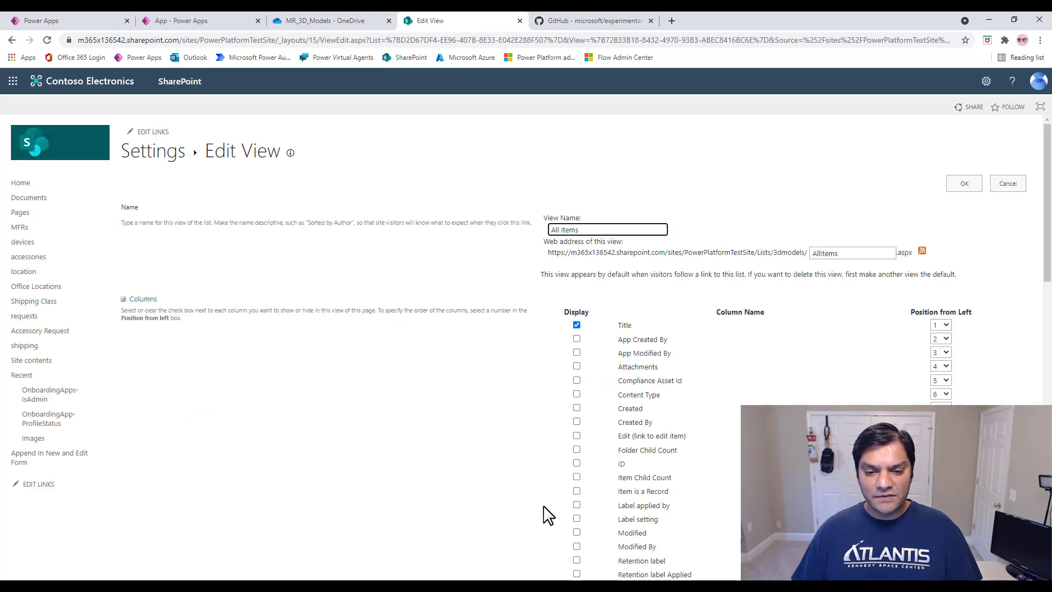
{"action": "left_click", "coordinate": [579, 368]}
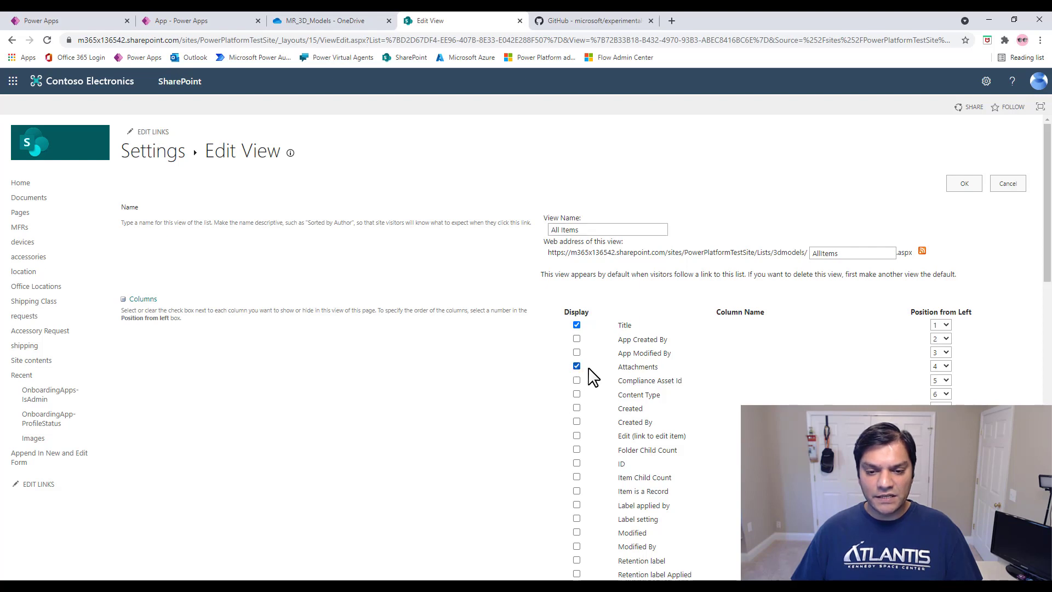
{"action": "left_click", "coordinate": [945, 367]}
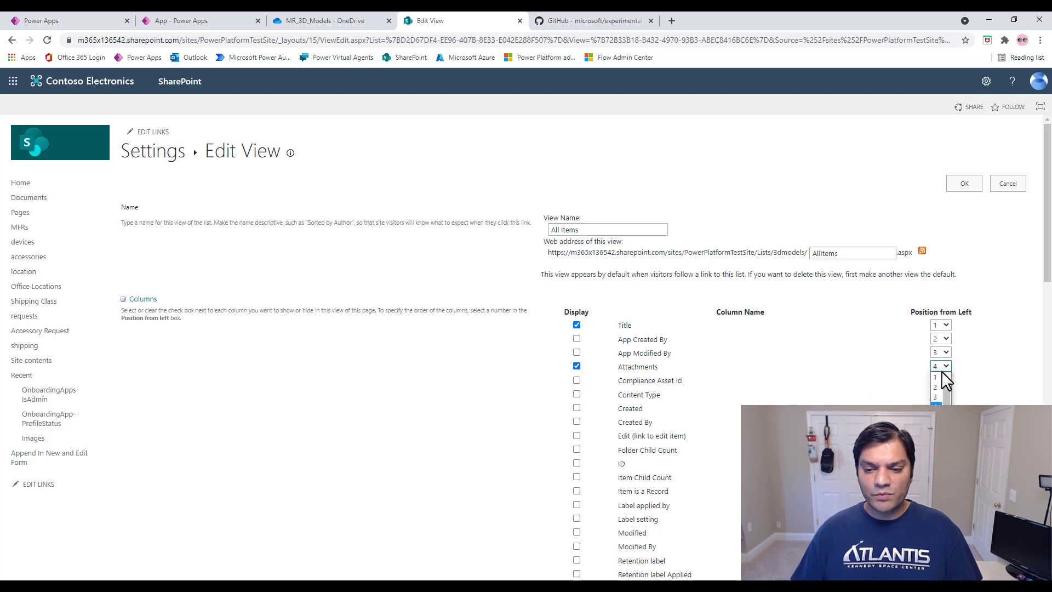
{"action": "left_click", "coordinate": [938, 376]}
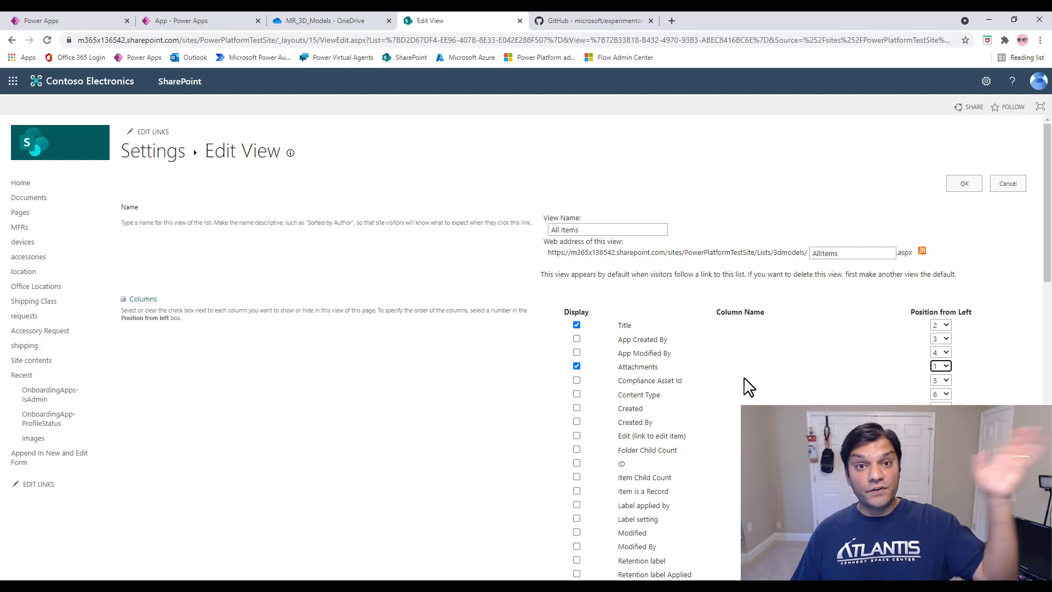
{"action": "left_click", "coordinate": [971, 186]}
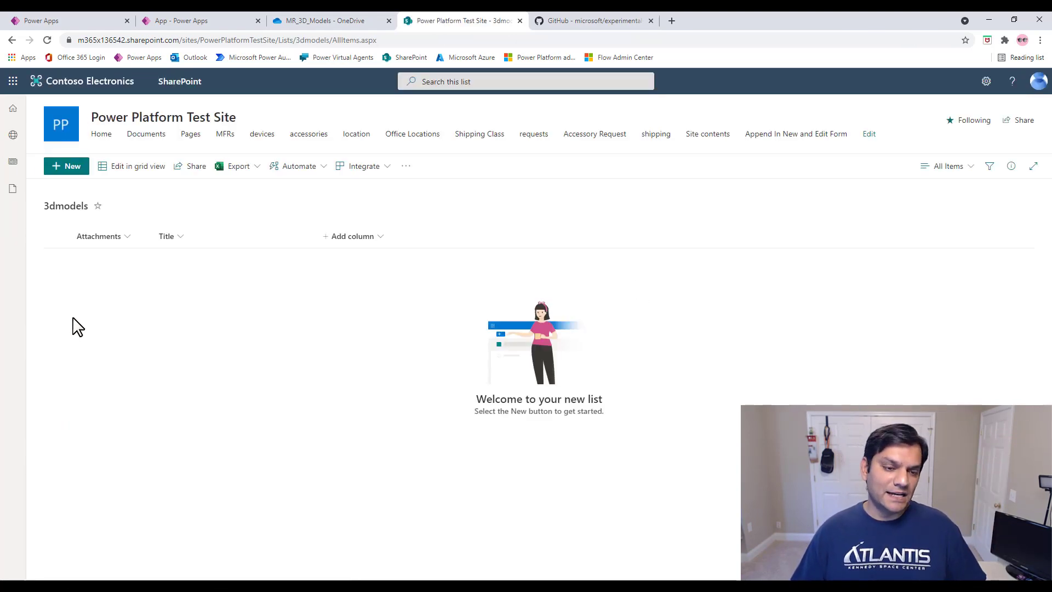
Step: Create a 3dmodels list item titled Chair, attach Chair.glb from the OneDriveSample folder, and save it
{"action": "left_click", "coordinate": [77, 169]}
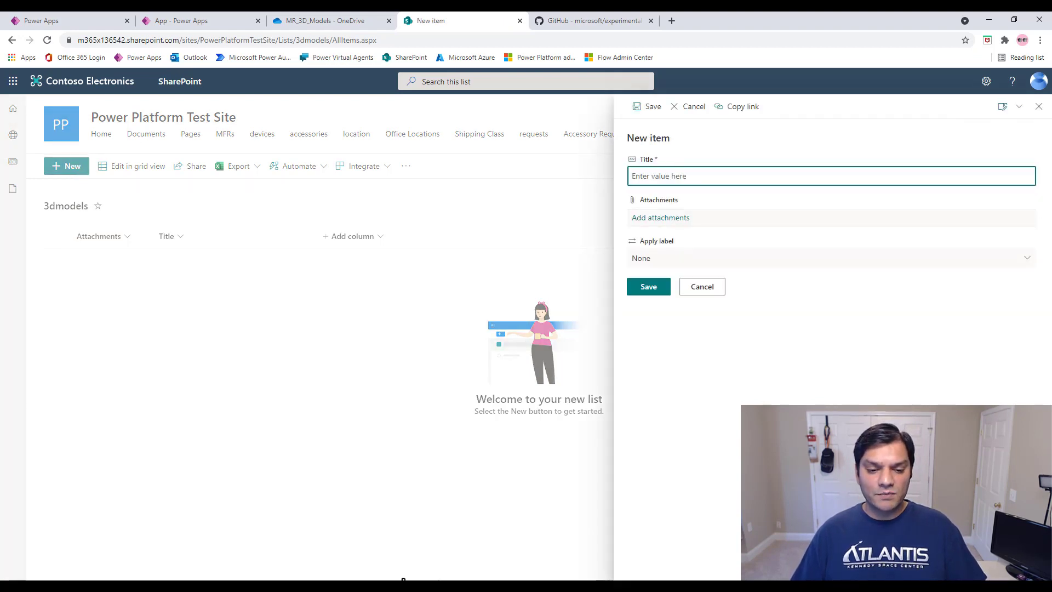
{"action": "mouse_move", "coordinate": [367, 586]}
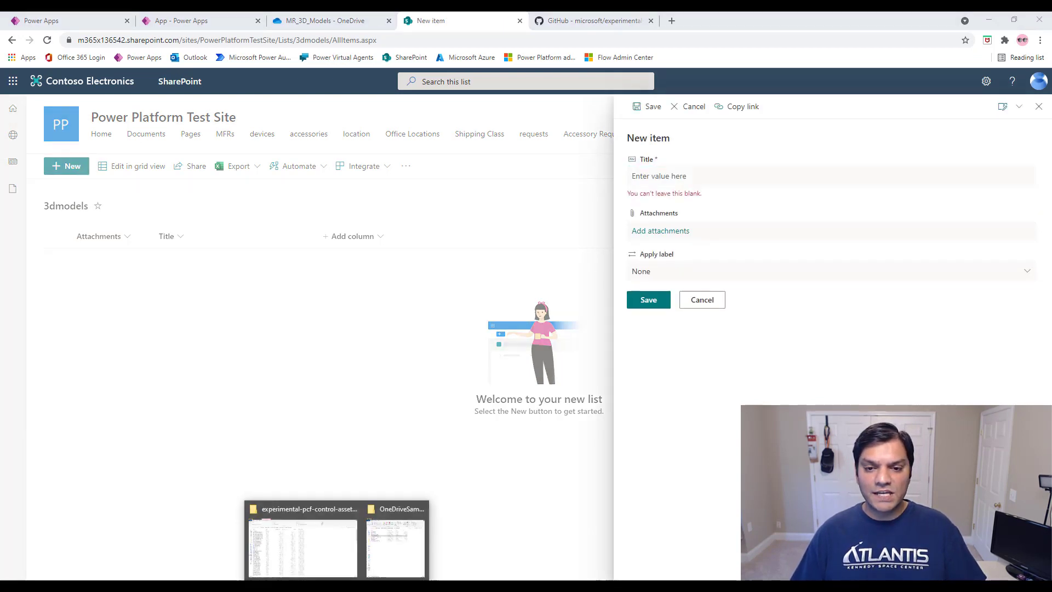
{"action": "left_click", "coordinate": [422, 556]}
{"action": "left_click_drag", "start_coordinate": [615, 39], "coordinate": [1051, 66]}
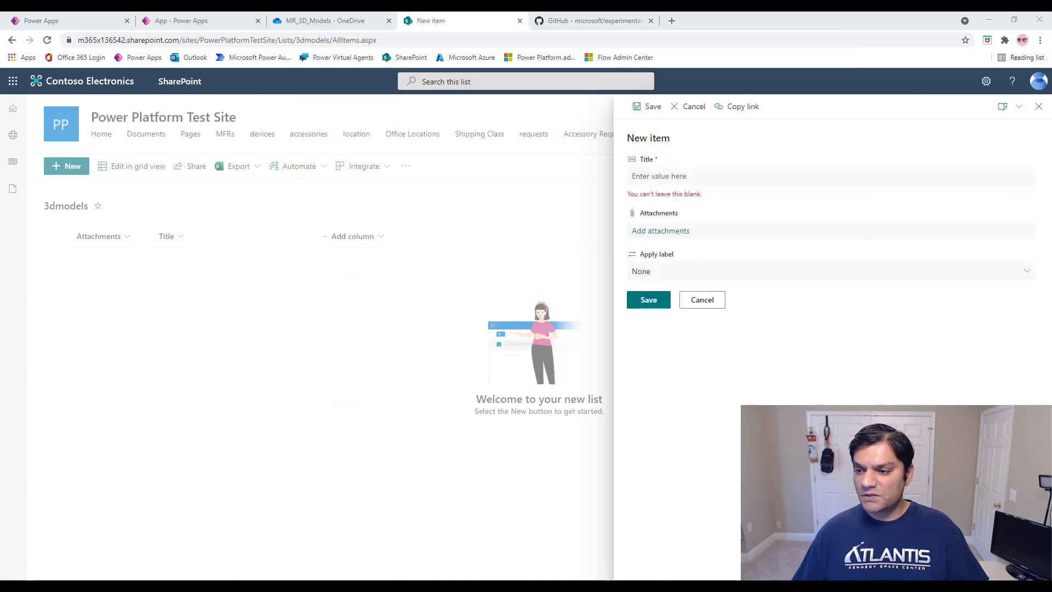
{"action": "left_click", "coordinate": [682, 175]}
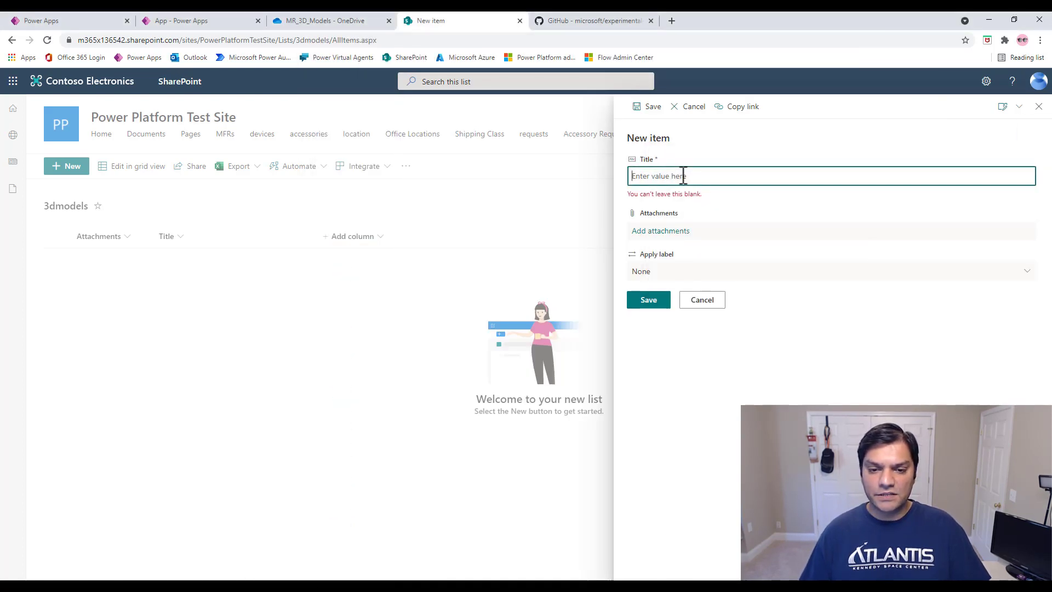
{"action": "type", "text": "c"}
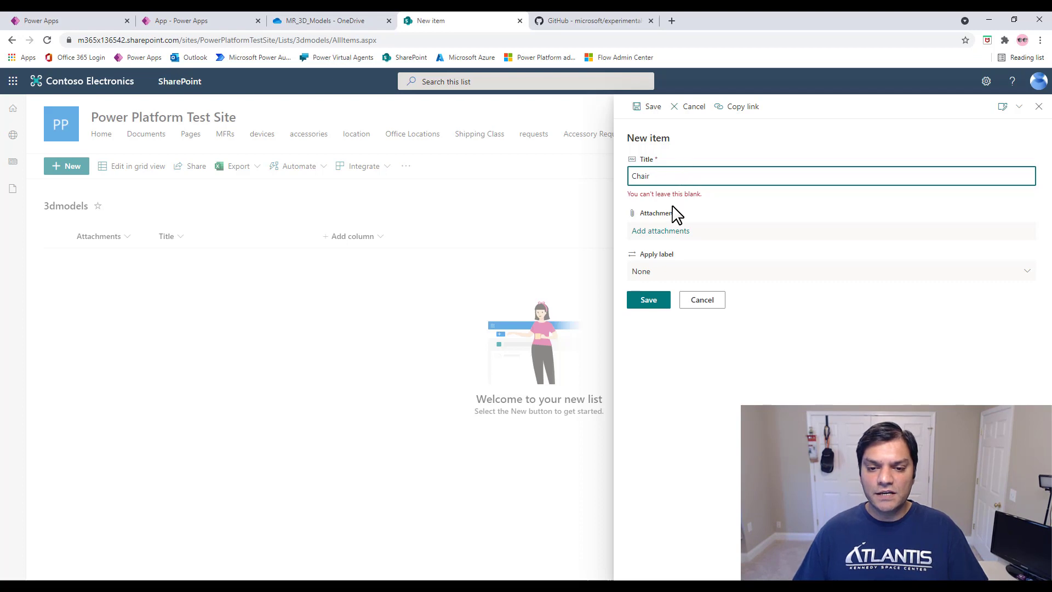
{"action": "left_click", "coordinate": [671, 235]}
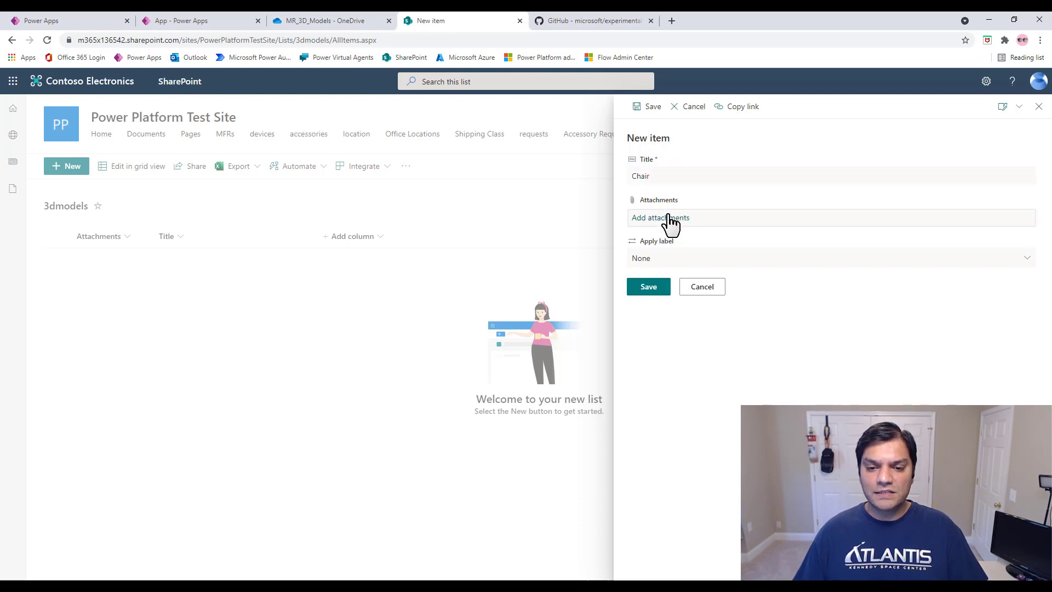
{"action": "left_click", "coordinate": [670, 219]}
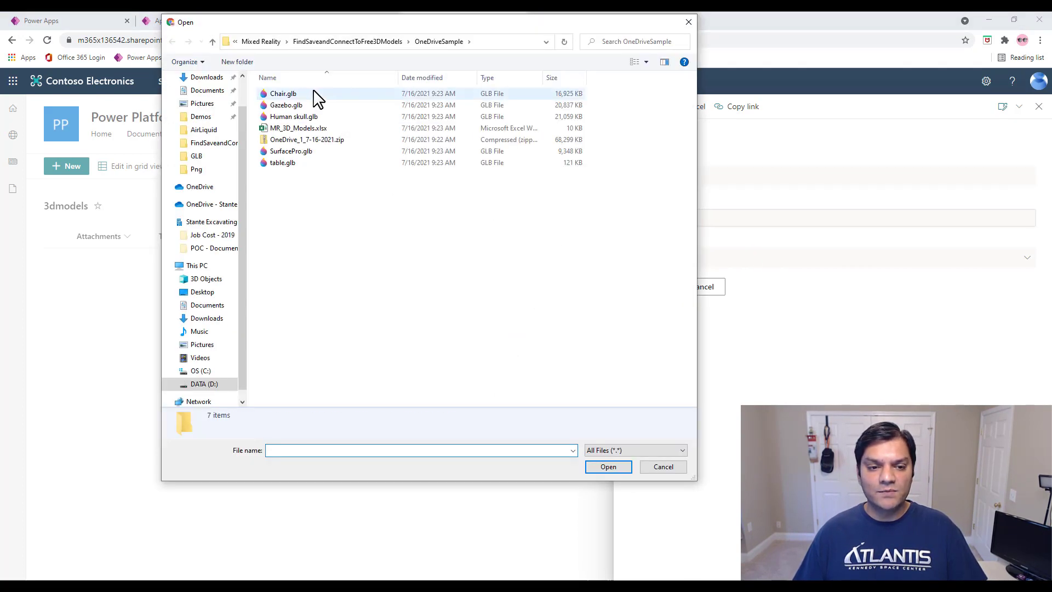
{"action": "left_click", "coordinate": [314, 93]}
{"action": "left_click", "coordinate": [608, 466]}
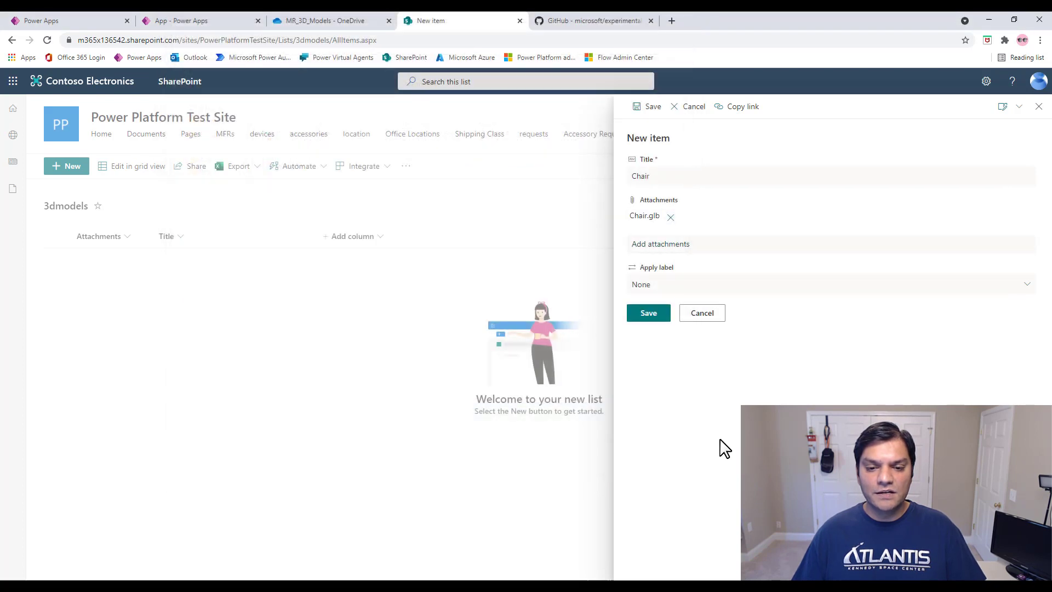
{"action": "left_click", "coordinate": [651, 316]}
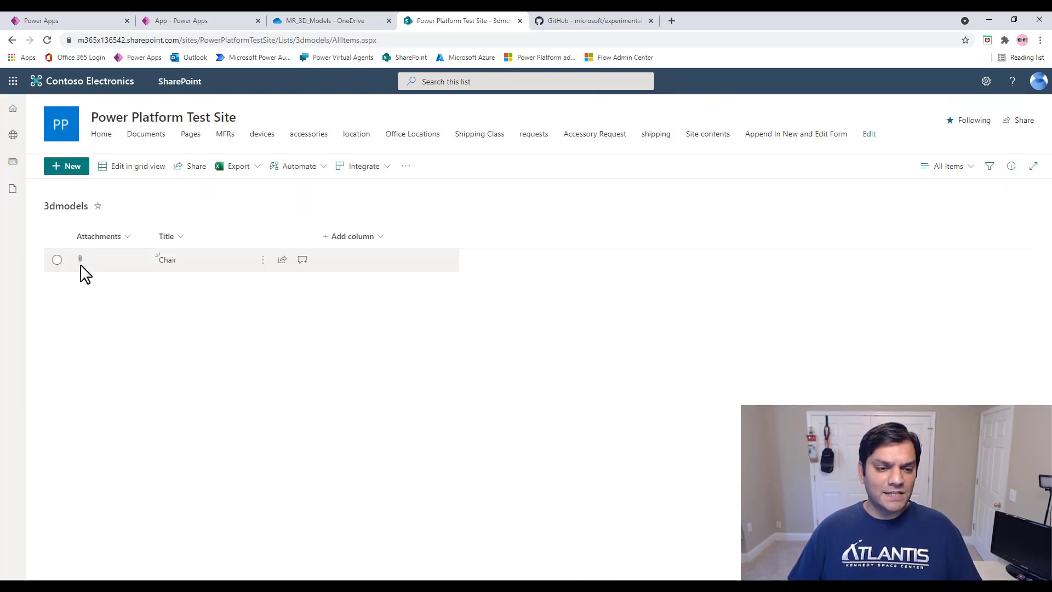
Step: Create a second list item titled Gazebo with Gazebo.glb attached, and save it
{"action": "left_click", "coordinate": [76, 167]}
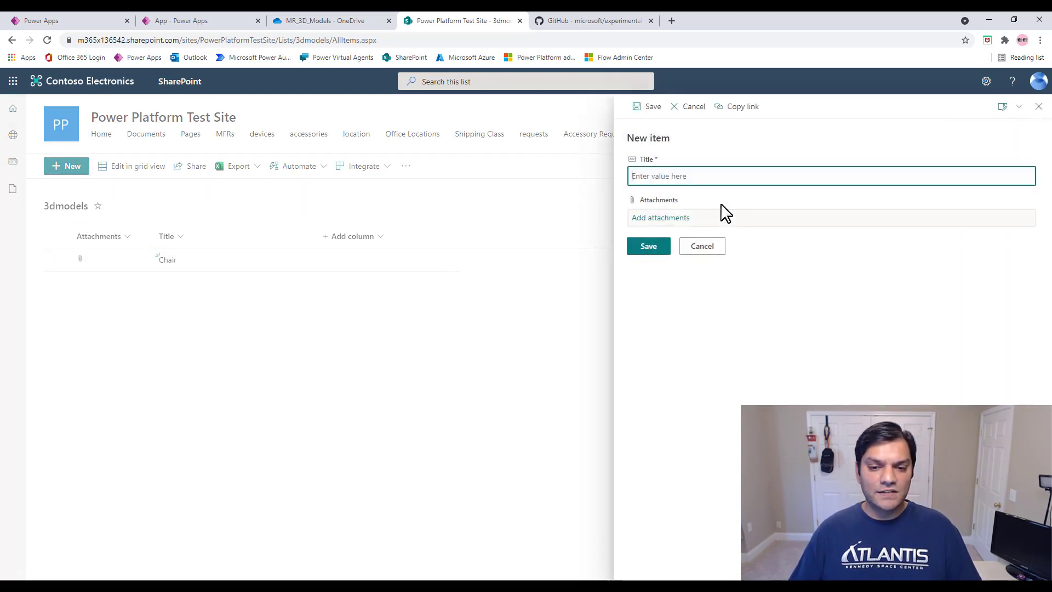
{"action": "left_click", "coordinate": [669, 217]}
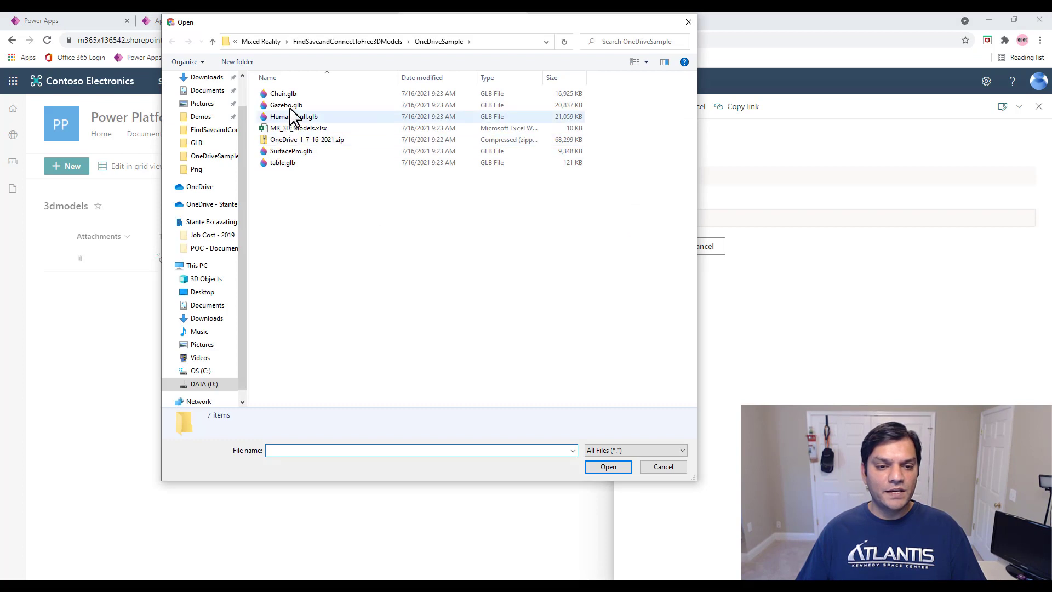
{"action": "left_click", "coordinate": [286, 105]}
{"action": "left_click", "coordinate": [613, 469]}
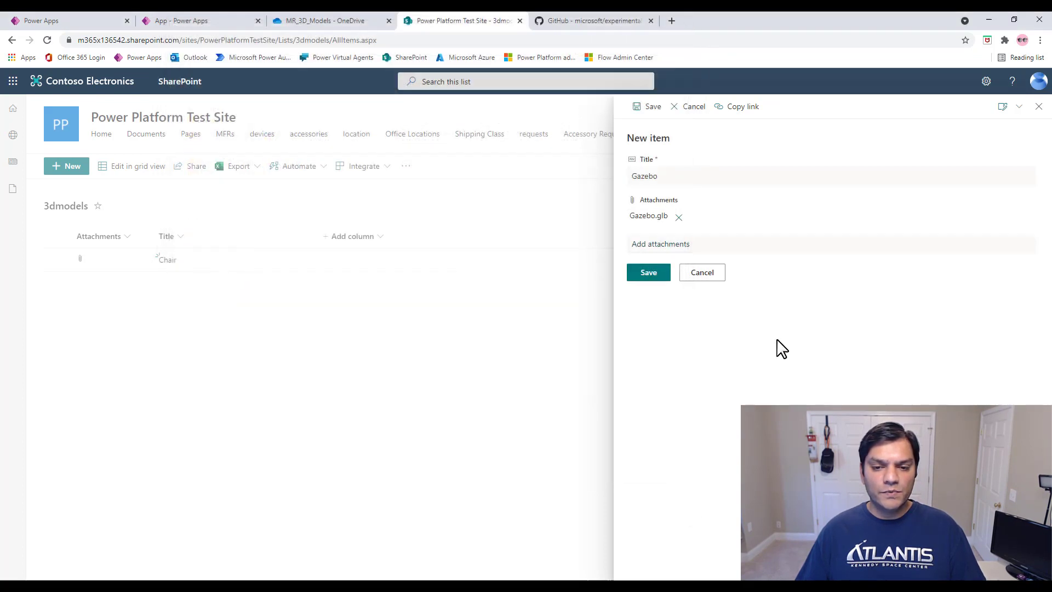
{"action": "left_click", "coordinate": [661, 266]}
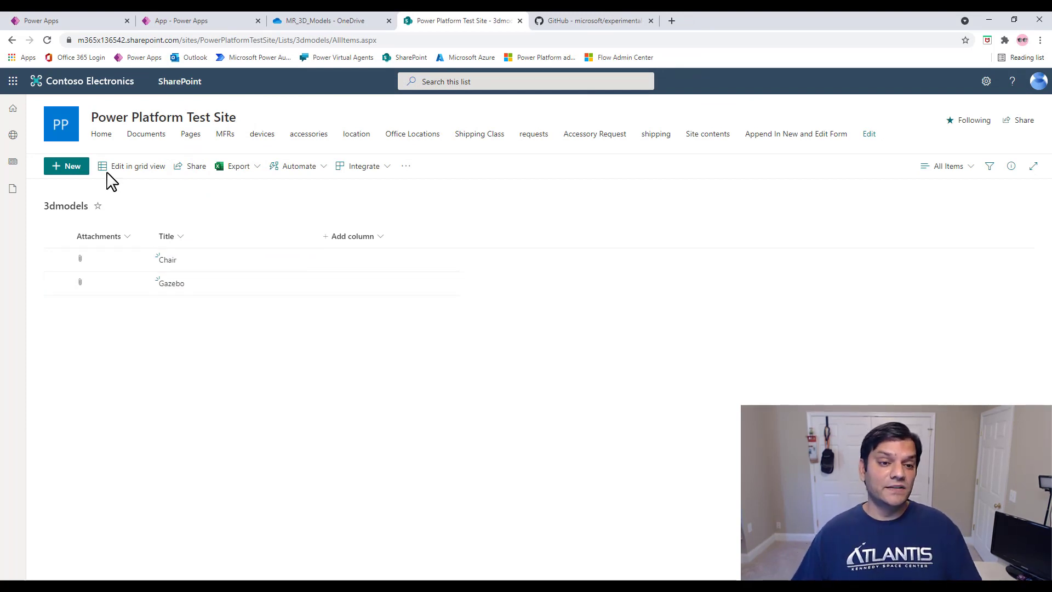
Step: Switch to the canvas app in Power Apps Studio and exit its preview, dismissing the tip
{"action": "left_click", "coordinate": [182, 24]}
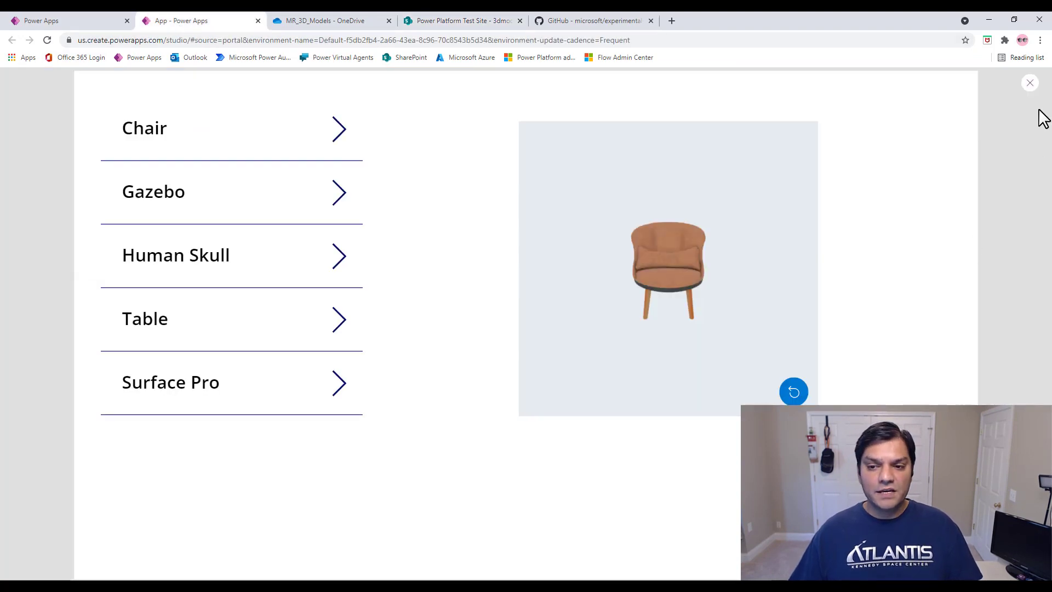
{"action": "left_click", "coordinate": [1029, 85]}
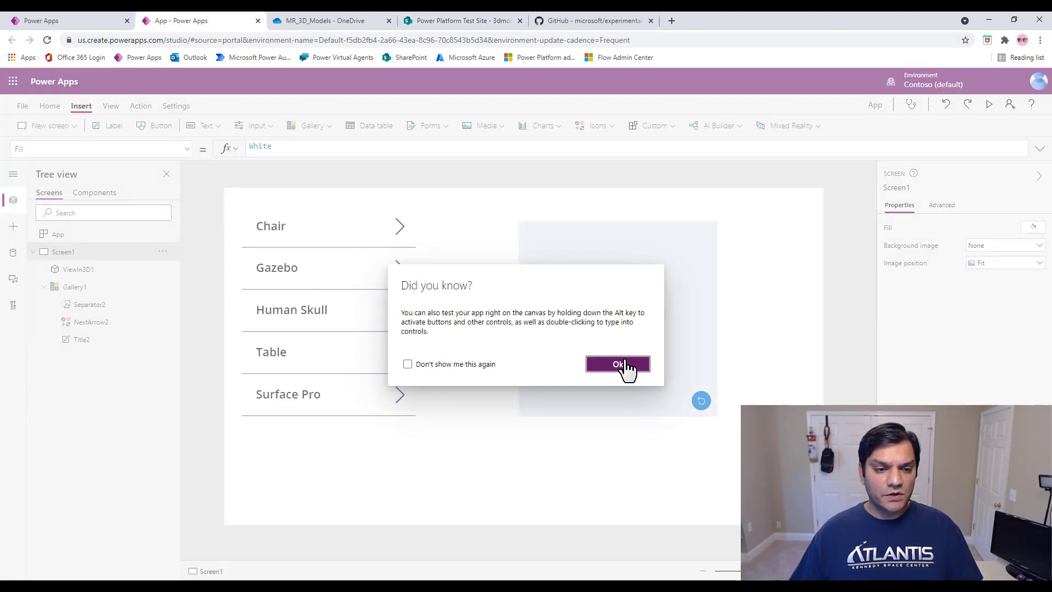
{"action": "left_click", "coordinate": [618, 365]}
{"action": "left_click", "coordinate": [66, 127]}
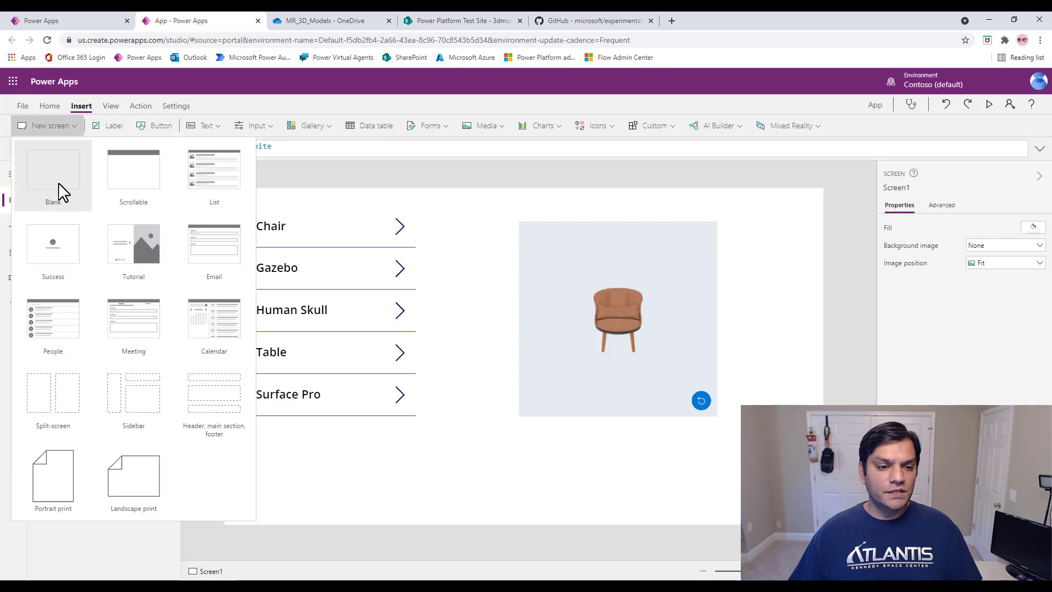
{"action": "left_click", "coordinate": [137, 189]}
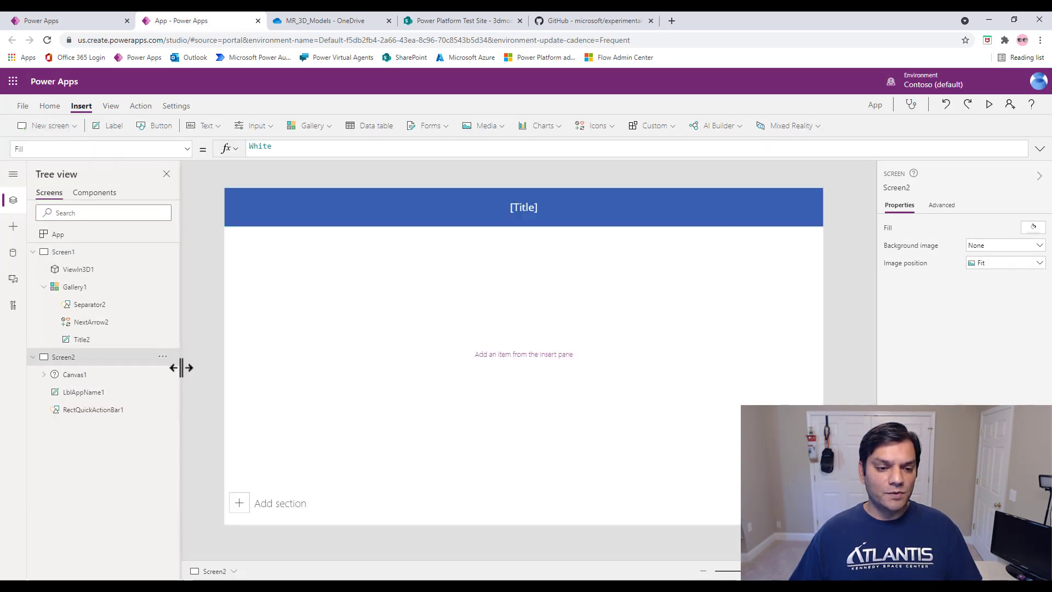
{"action": "left_click", "coordinate": [163, 358]}
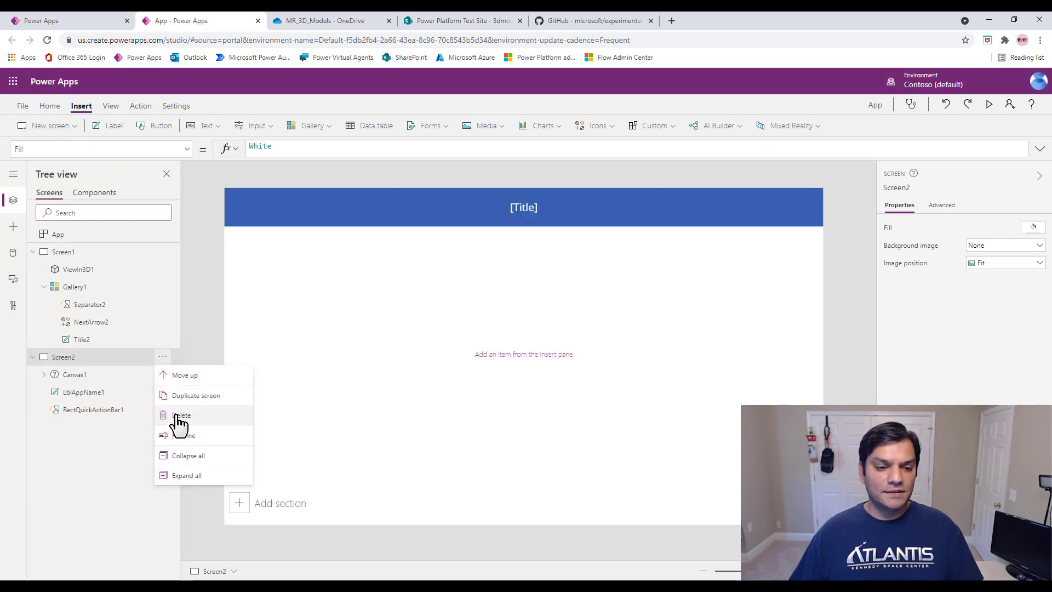
{"action": "left_click", "coordinate": [178, 415]}
Step: Add a blank screen to the app and move it up in the screen order
{"action": "left_click", "coordinate": [50, 125]}
{"action": "left_click", "coordinate": [47, 178]}
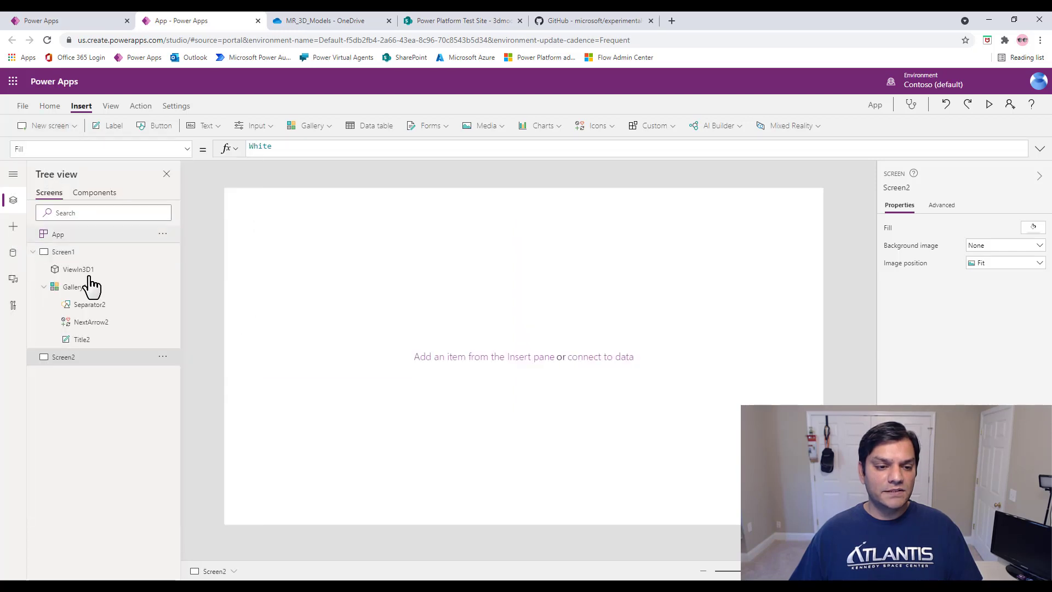
{"action": "left_click", "coordinate": [163, 357]}
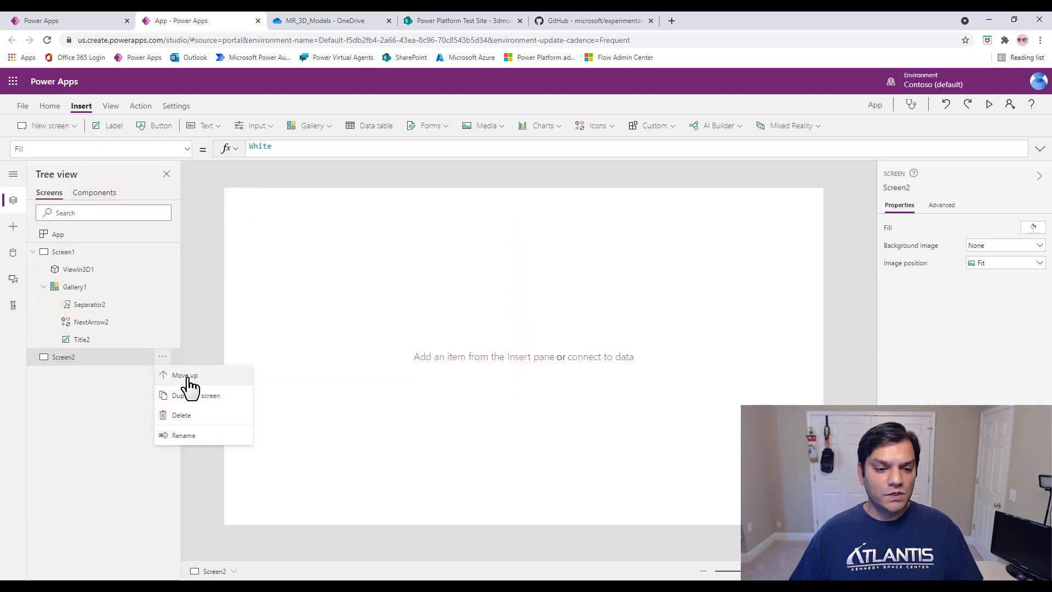
{"action": "left_click", "coordinate": [188, 377]}
Step: Add the 3dmodels list from the Power Platform Test Site as a data source through the existing SharePoint connection
{"action": "left_click", "coordinate": [13, 258]}
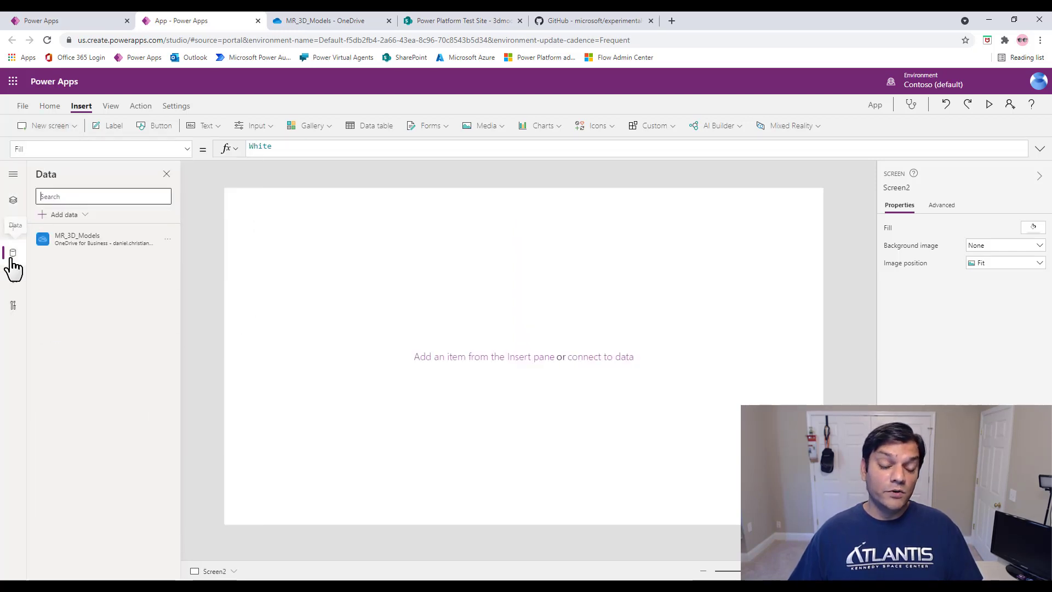
{"action": "left_click", "coordinate": [67, 216]}
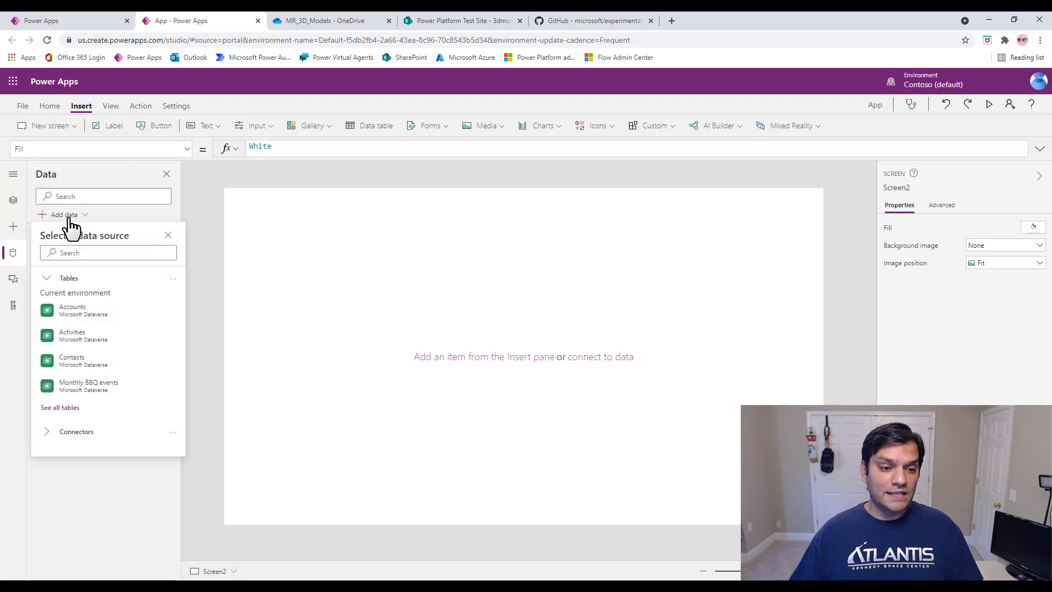
{"action": "left_click", "coordinate": [76, 432]}
{"action": "left_click", "coordinate": [110, 253]}
{"action": "type", "text": "s"}
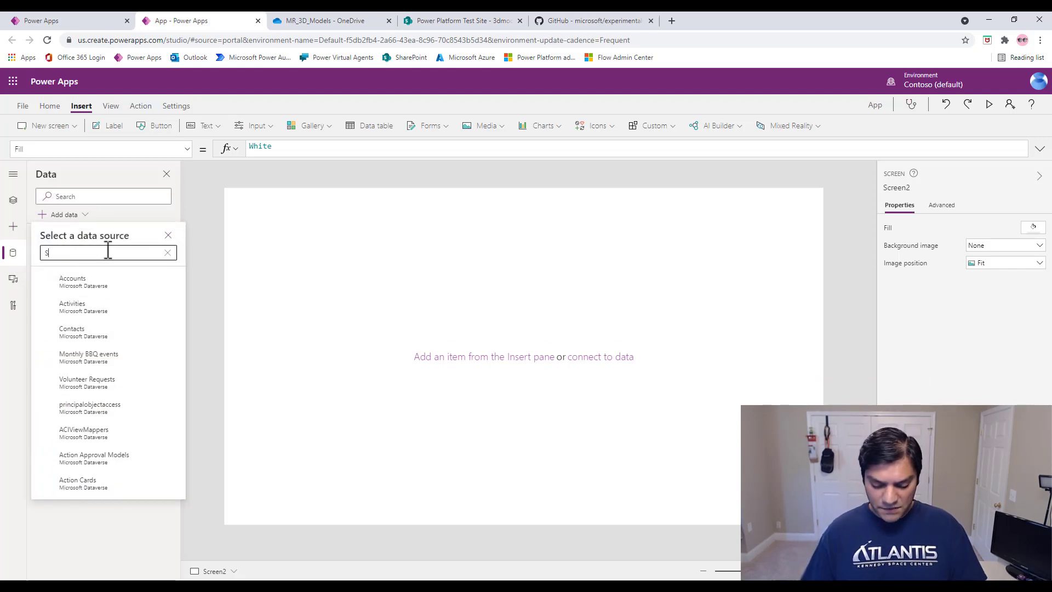
{"action": "type", "text": "hare"}
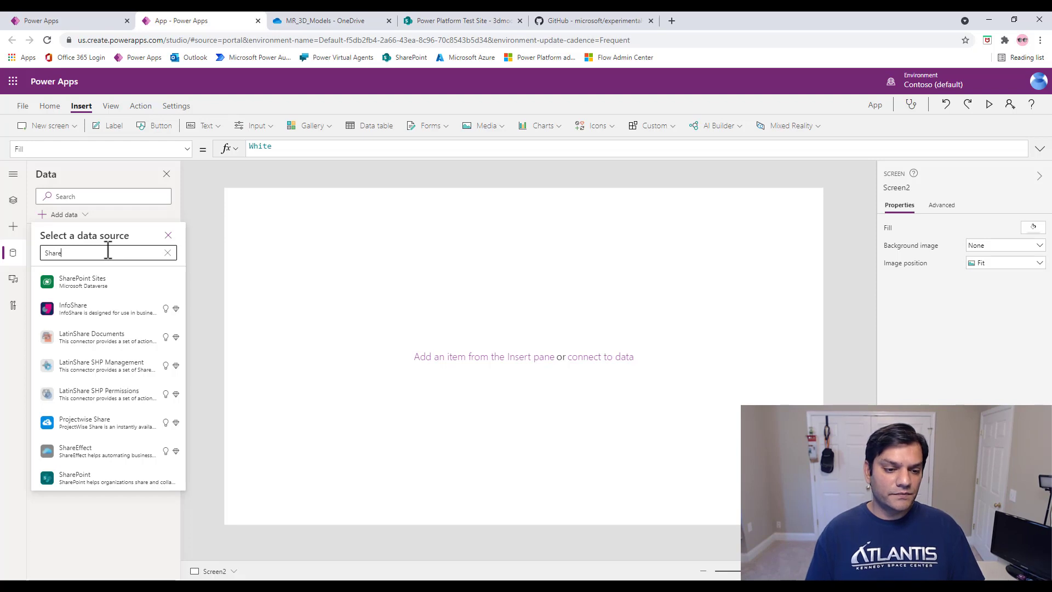
{"action": "left_click", "coordinate": [128, 481]}
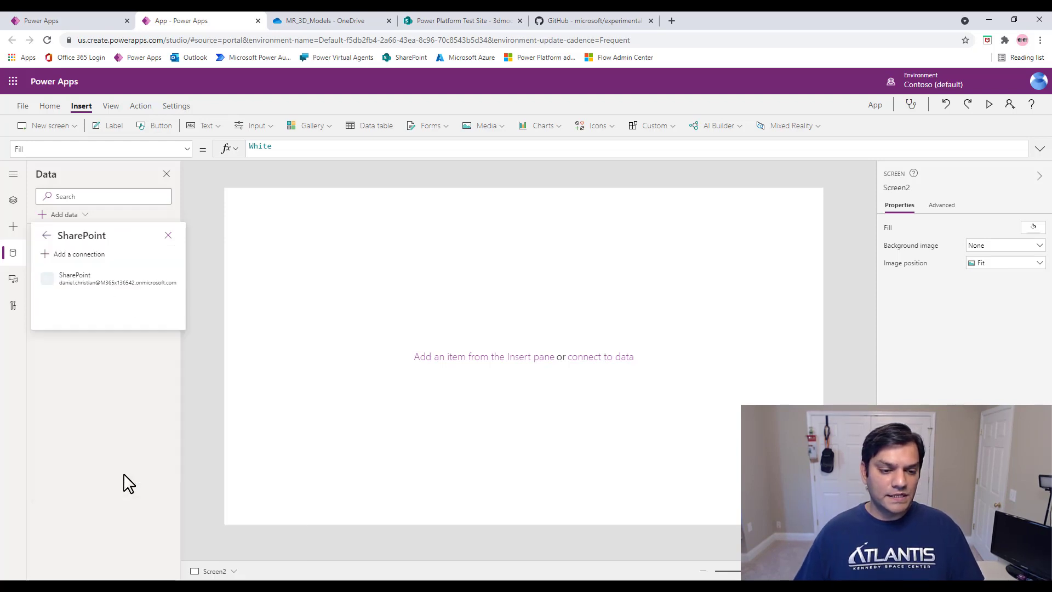
{"action": "left_click", "coordinate": [65, 274]}
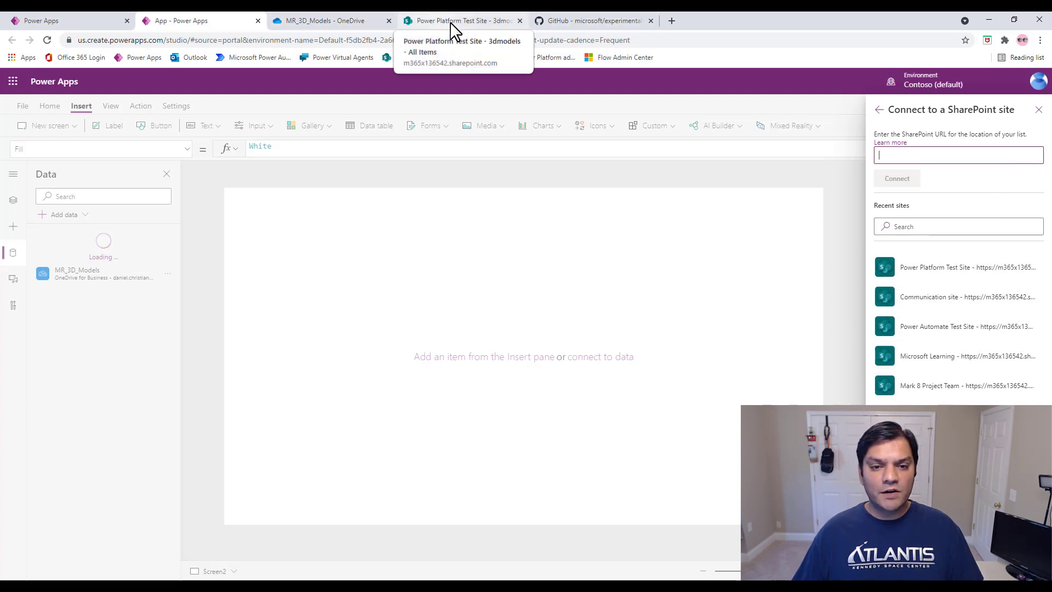
{"action": "left_click", "coordinate": [957, 277]}
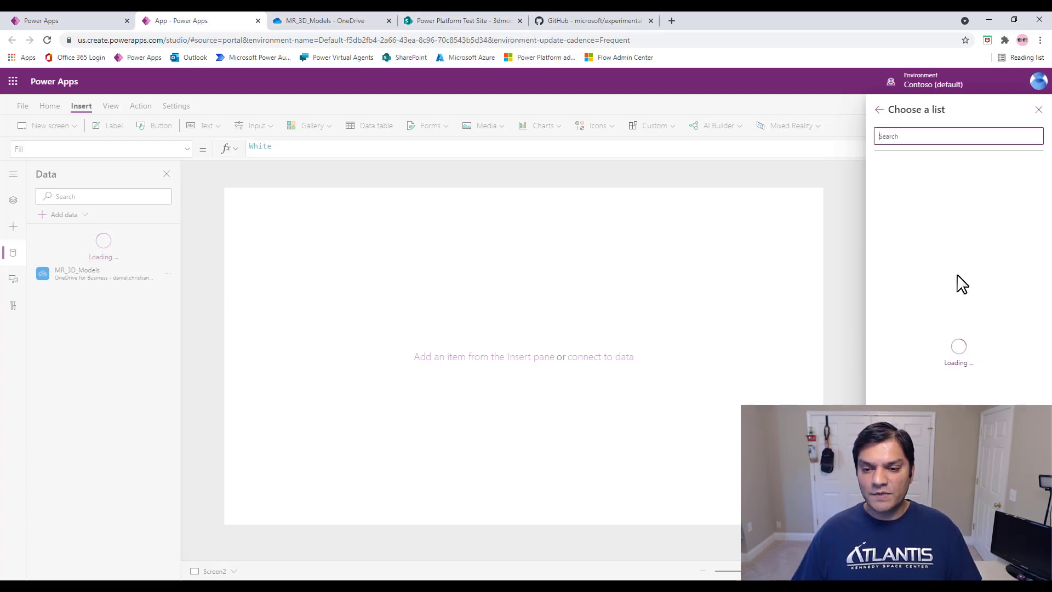
{"action": "left_click", "coordinate": [887, 168]}
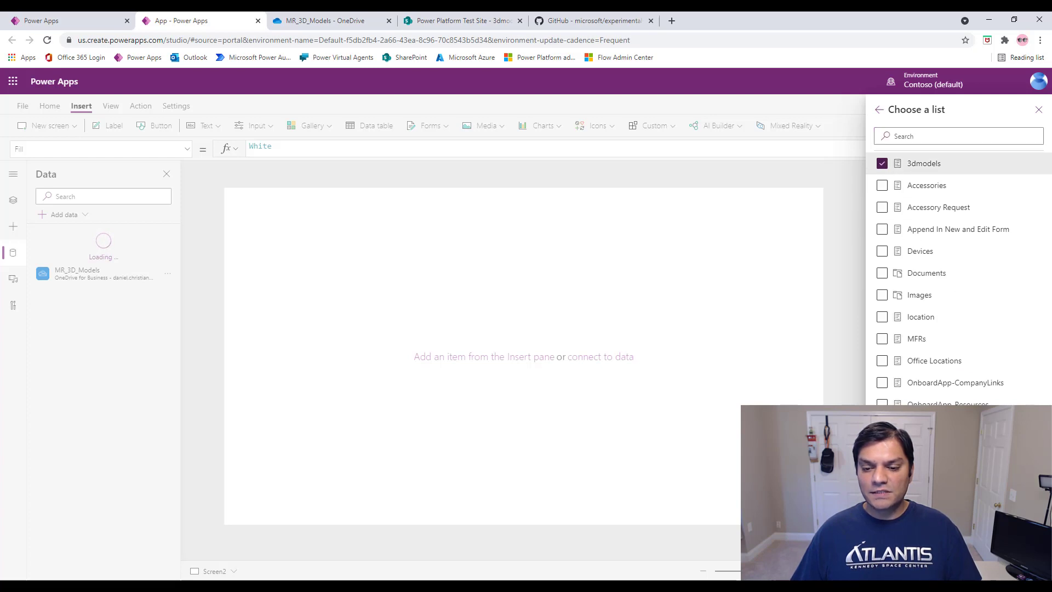
{"action": "left_click", "coordinate": [920, 565]}
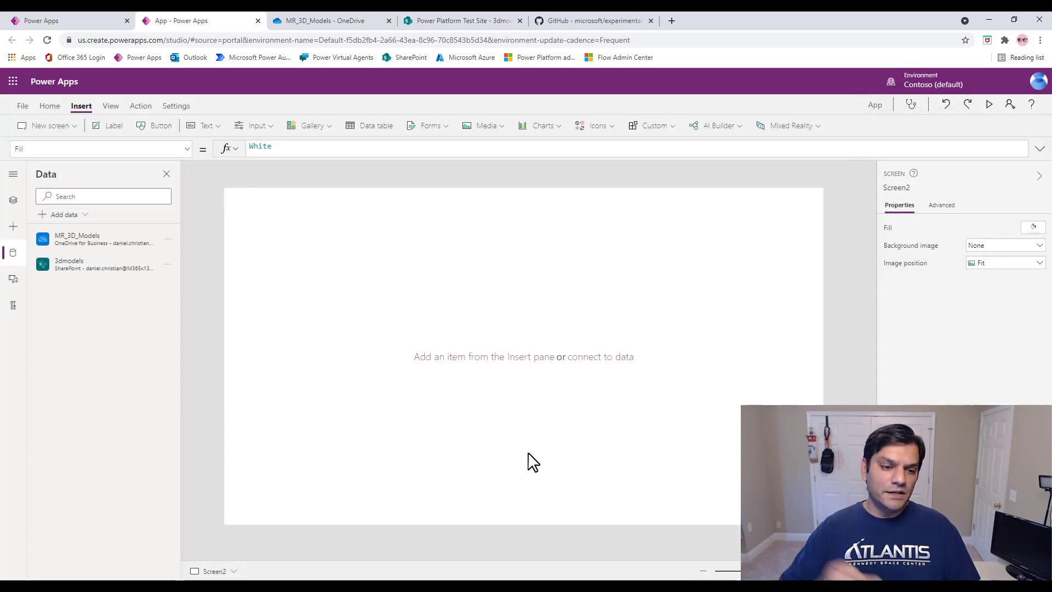
Step: Insert a vertical gallery on the blank screen with 3dmodels as its data source
{"action": "left_click", "coordinate": [308, 127]}
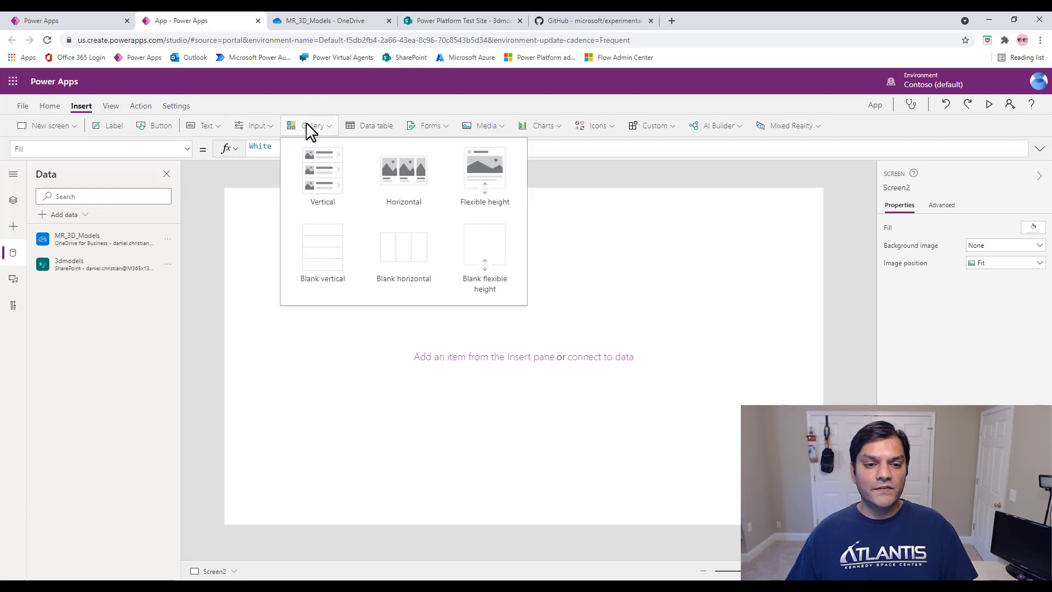
{"action": "left_click", "coordinate": [318, 160]}
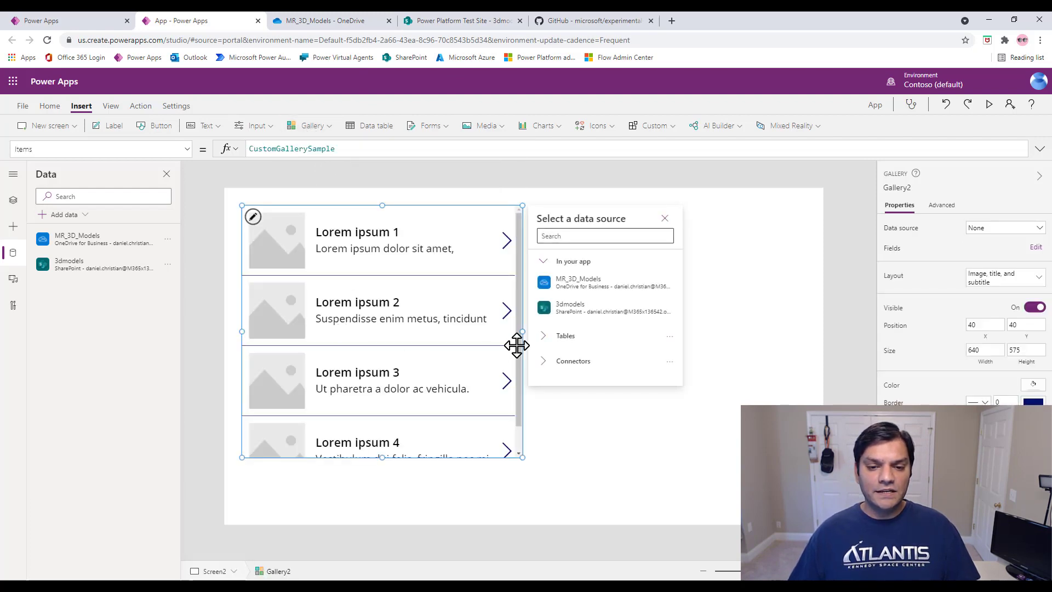
{"action": "left_click", "coordinate": [553, 317]}
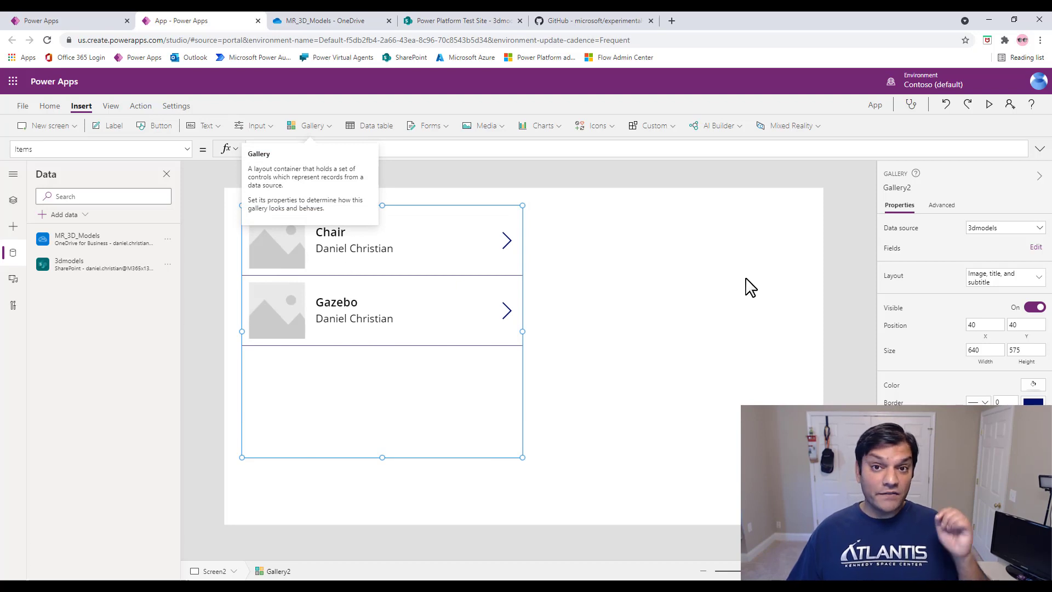
Step: Set the new gallery's layout to Title and move the gallery to about X 16, Y 64
{"action": "left_click", "coordinate": [1003, 281]}
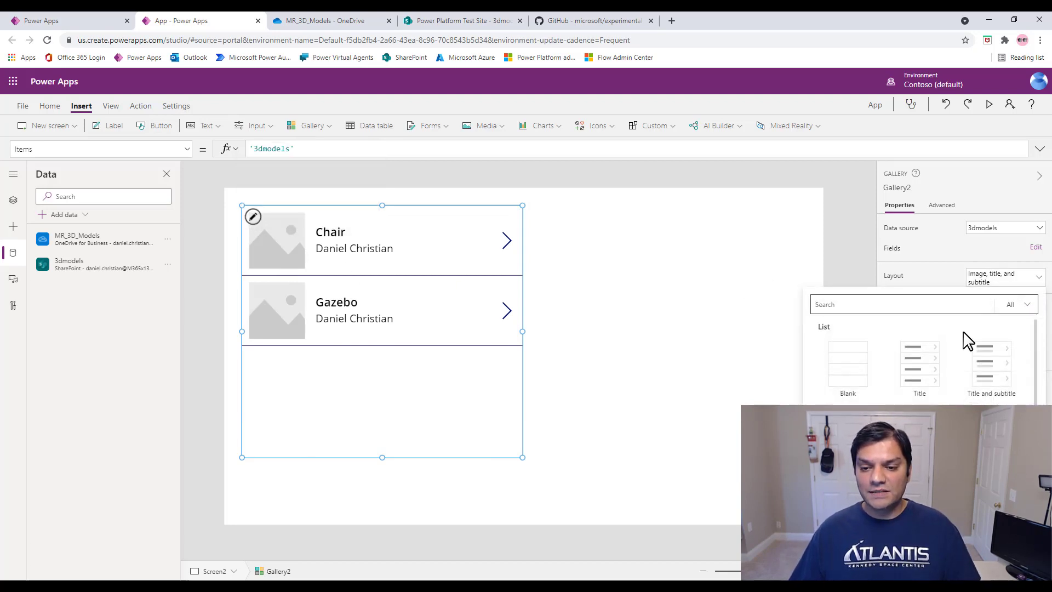
{"action": "left_click", "coordinate": [930, 370]}
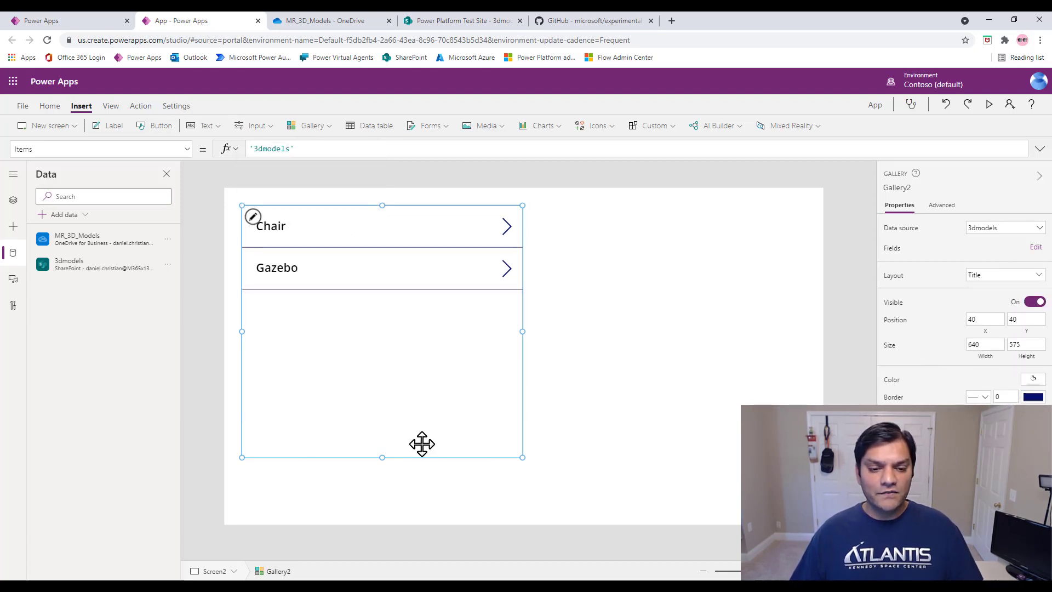
{"action": "left_click_drag", "start_coordinate": [422, 442], "coordinate": [411, 453]}
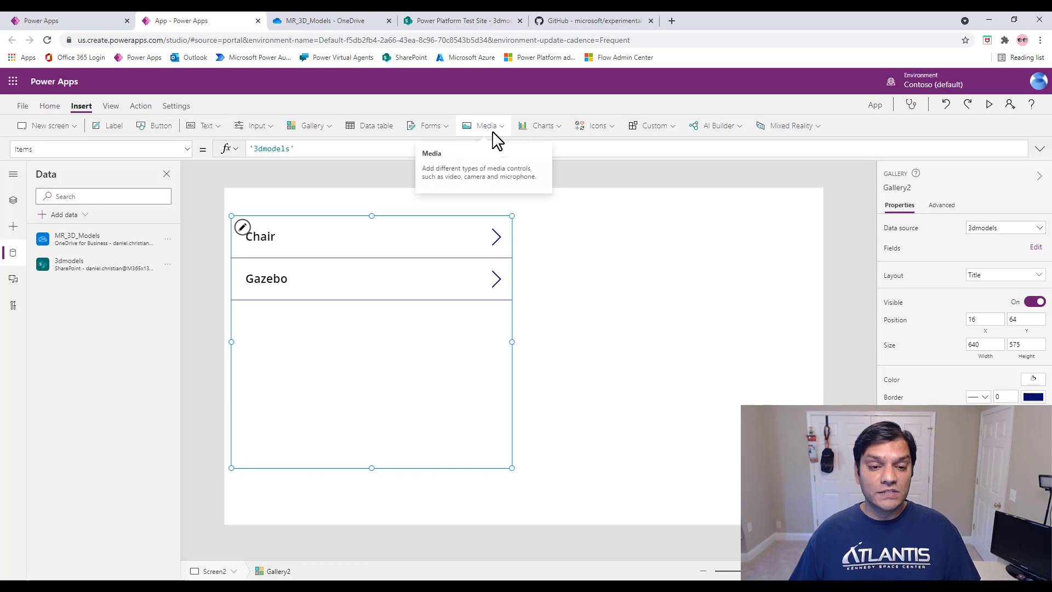
Step: Insert a View in 3D control on the screen and move it beside the gallery to about X 776, Y 116
{"action": "left_click", "coordinate": [554, 132]}
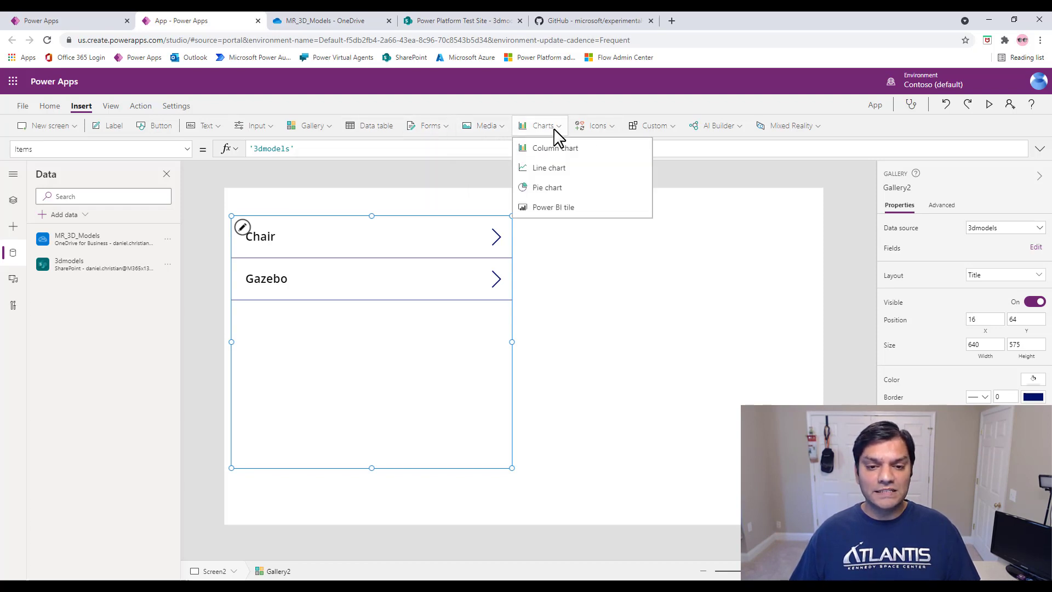
{"action": "left_click", "coordinate": [482, 128]}
{"action": "scroll", "coordinate": [500, 285], "scroll_direction": "down", "scroll_amount": 2}
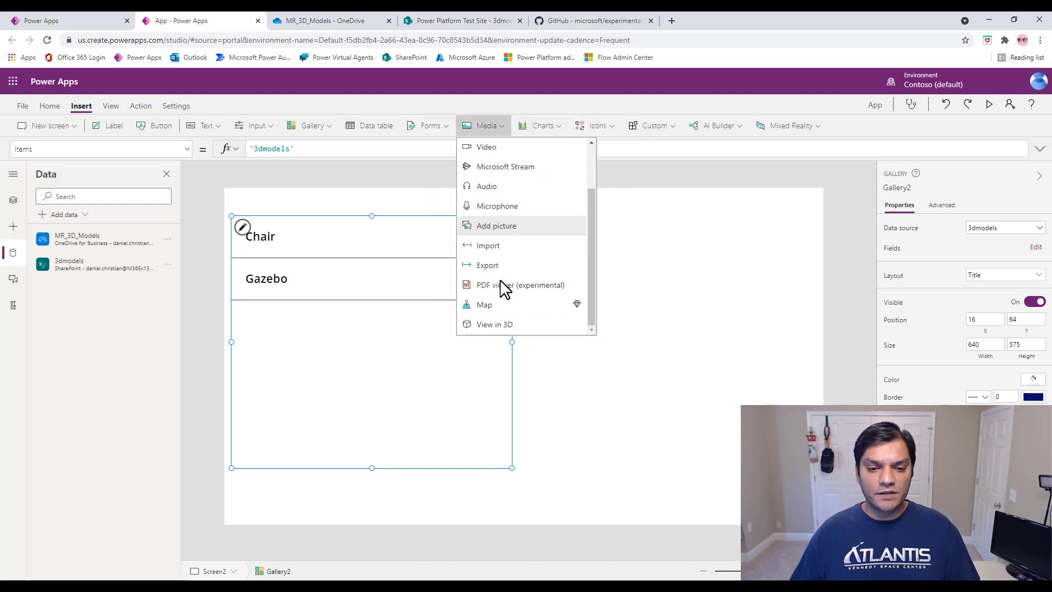
{"action": "left_click", "coordinate": [495, 327]}
{"action": "left_click_drag", "start_coordinate": [356, 313], "coordinate": [676, 357]}
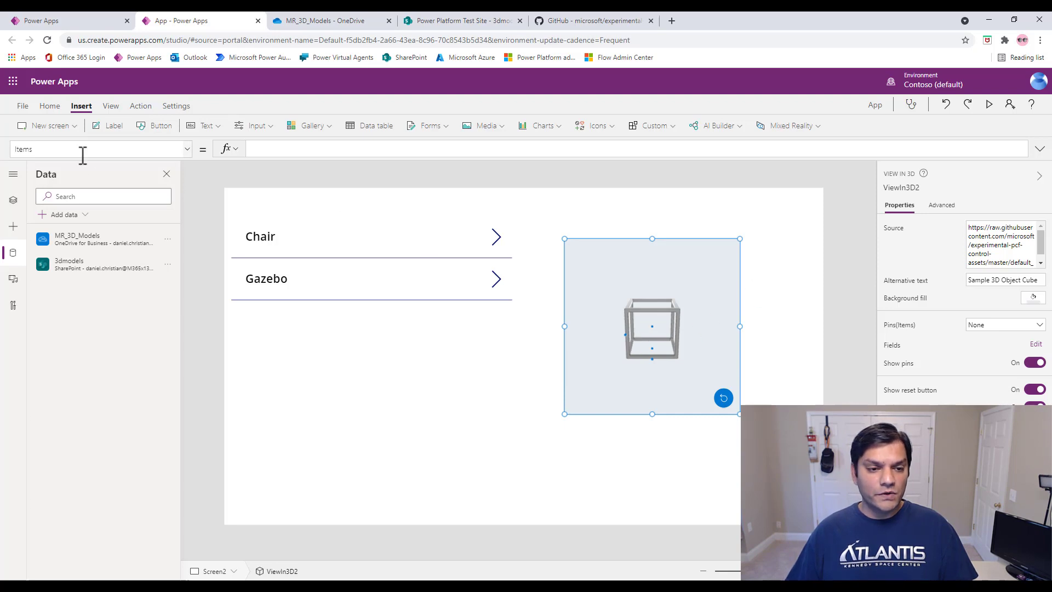
Step: Comment out the default cube URL in the 3D control's Source formula and enlarge the formula area for a second line
{"action": "left_click", "coordinate": [897, 229]}
{"action": "left_click", "coordinate": [740, 150]}
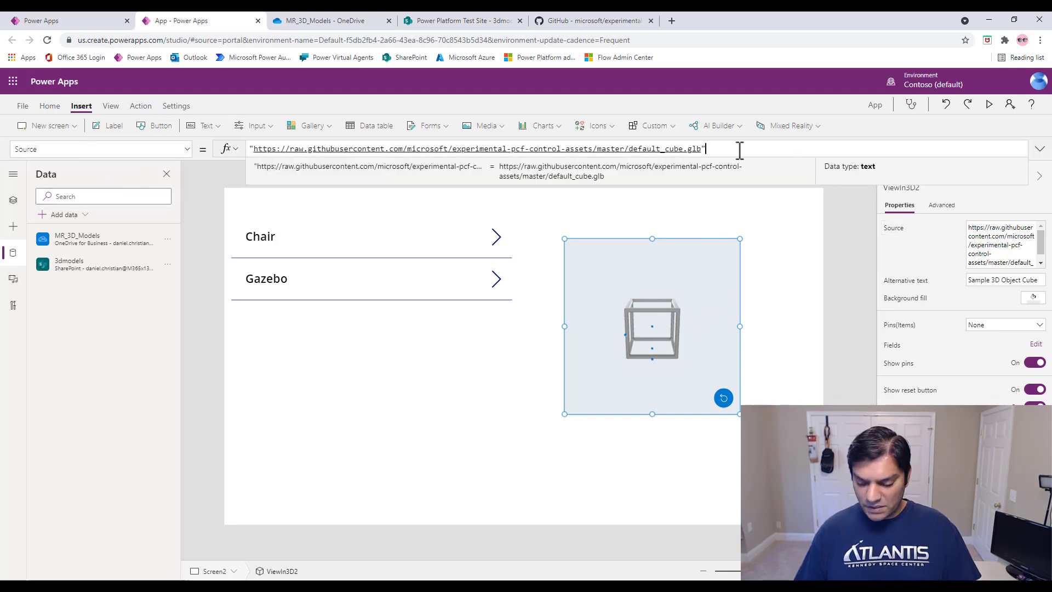
{"action": "key", "text": "Home"}
{"action": "type", "text": "//"}
{"action": "key", "text": "shift+Return"}
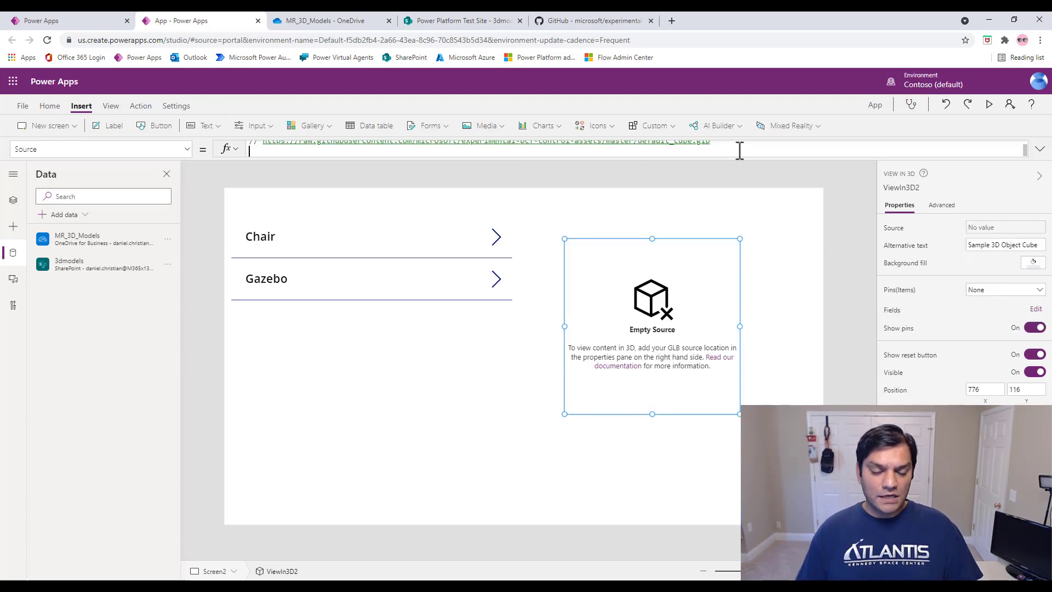
{"action": "left_click", "coordinate": [13, 201]}
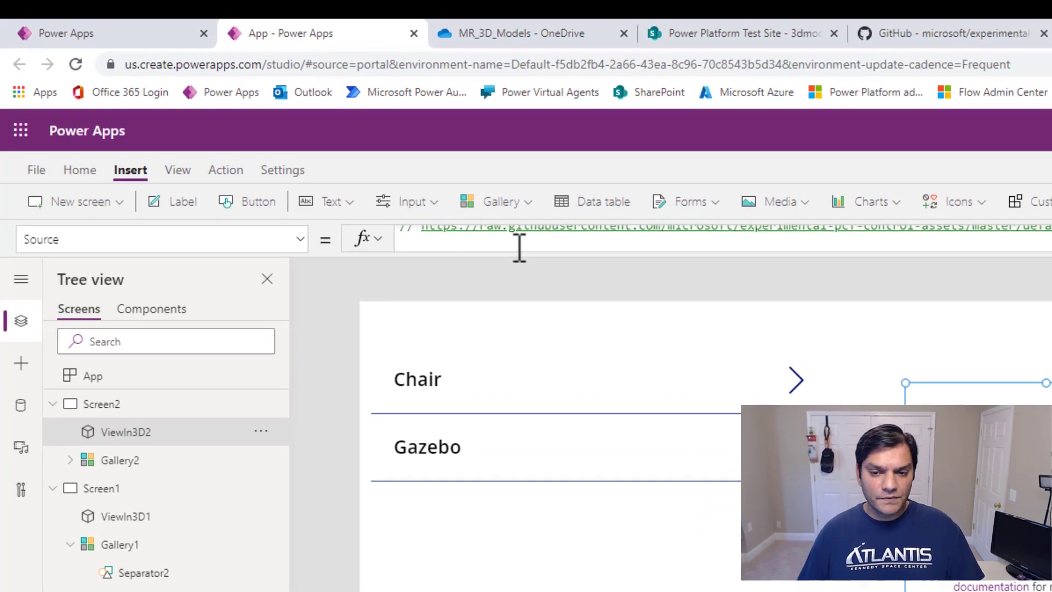
{"action": "left_click", "coordinate": [519, 247]}
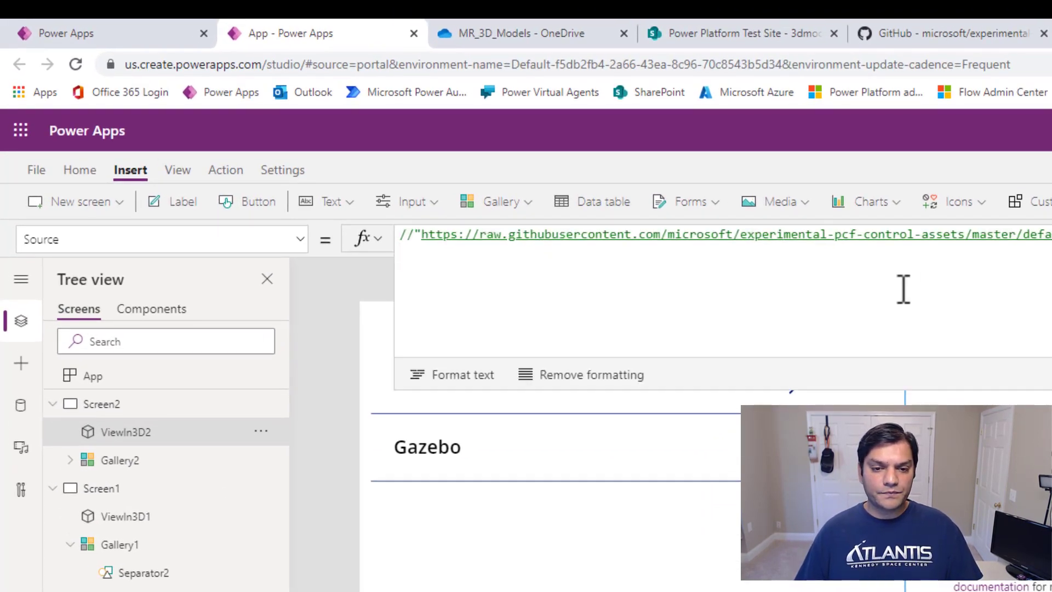
{"action": "left_click_drag", "start_coordinate": [888, 390], "coordinate": [887, 346]}
Step: Try Gallery2.Selected.Attachments on the second line of the 3D control's Source formula
{"action": "type", "text": "Galler"}
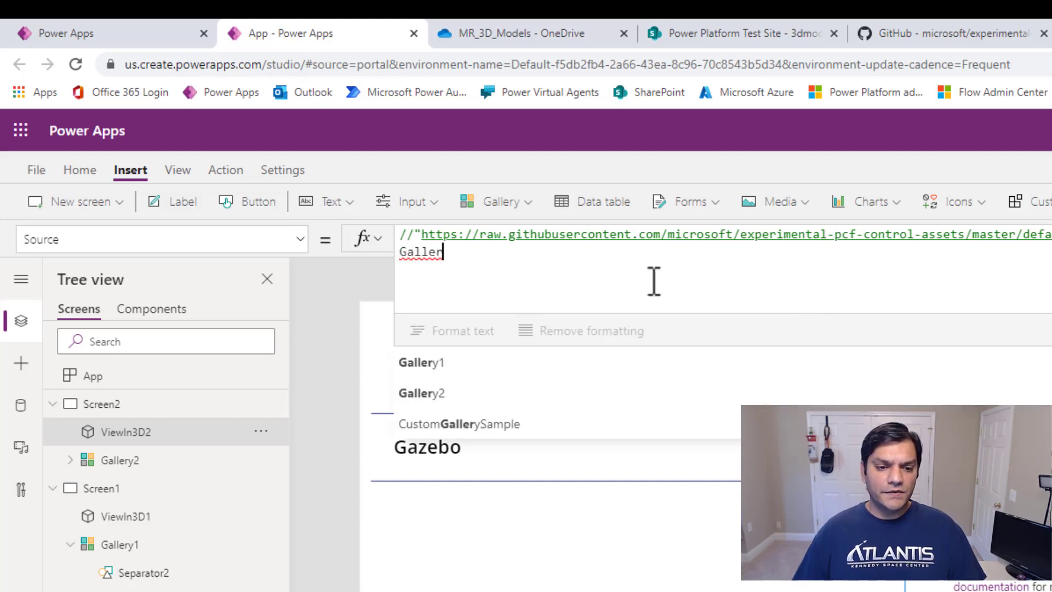
{"action": "key", "text": "Down"}
{"action": "key", "text": "Tab"}
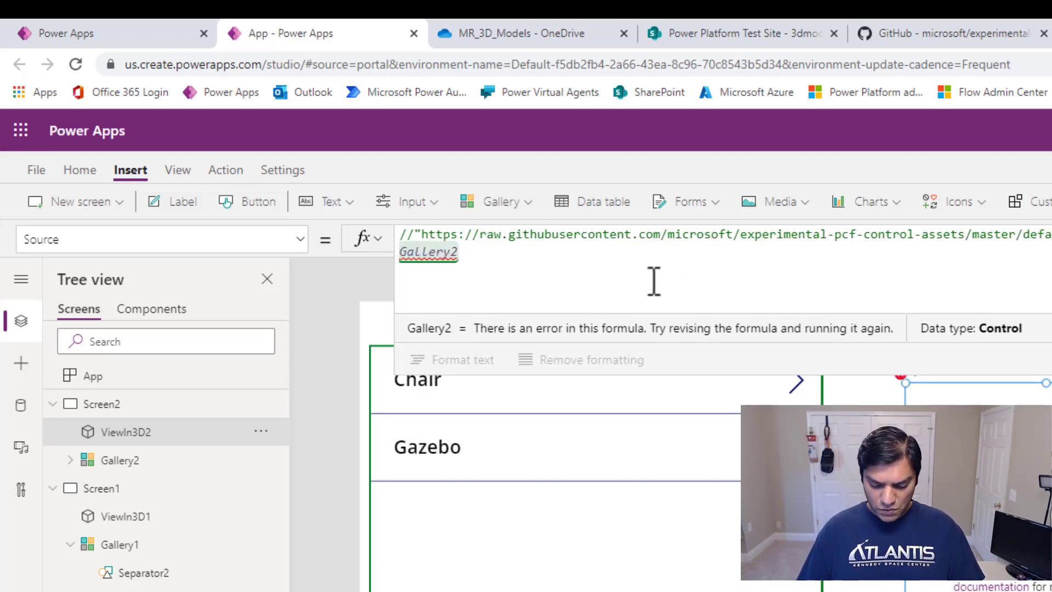
{"action": "type", "text": "."}
{"action": "key", "text": "Down"}
{"action": "key", "text": "Tab"}
{"action": "type", "text": "."}
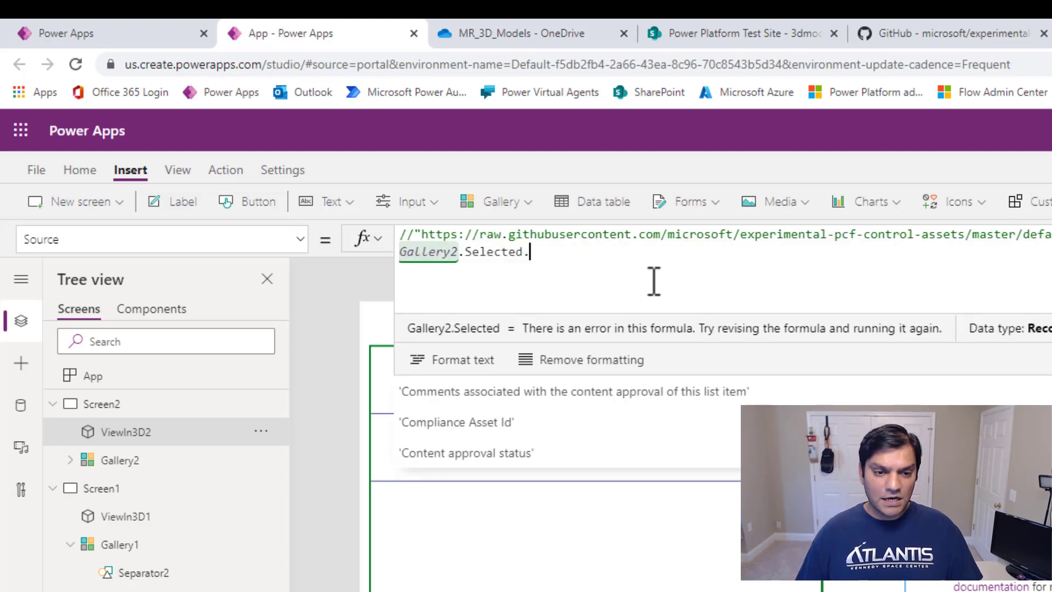
{"action": "key", "text": "Down"}
{"action": "key", "text": "Down"}
{"action": "key", "text": "Down"}
{"action": "key", "text": "Down"}
{"action": "key", "text": "Down"}
{"action": "key", "text": "Down"}
{"action": "key", "text": "Down"}
{"action": "key", "text": "Down"}
{"action": "key", "text": "Down"}
{"action": "key", "text": "Down"}
{"action": "key", "text": "Down"}
{"action": "key", "text": "Down"}
{"action": "key", "text": "Down"}
{"action": "key", "text": "Down"}
{"action": "key", "text": "Down"}
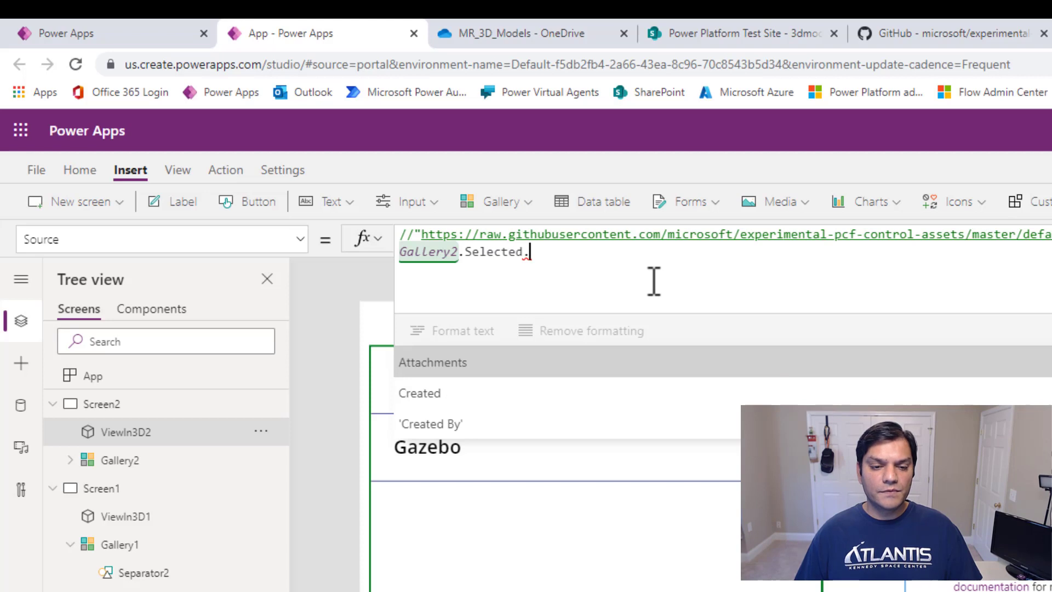
{"action": "key", "text": "Tab"}
{"action": "type", "text": "."}
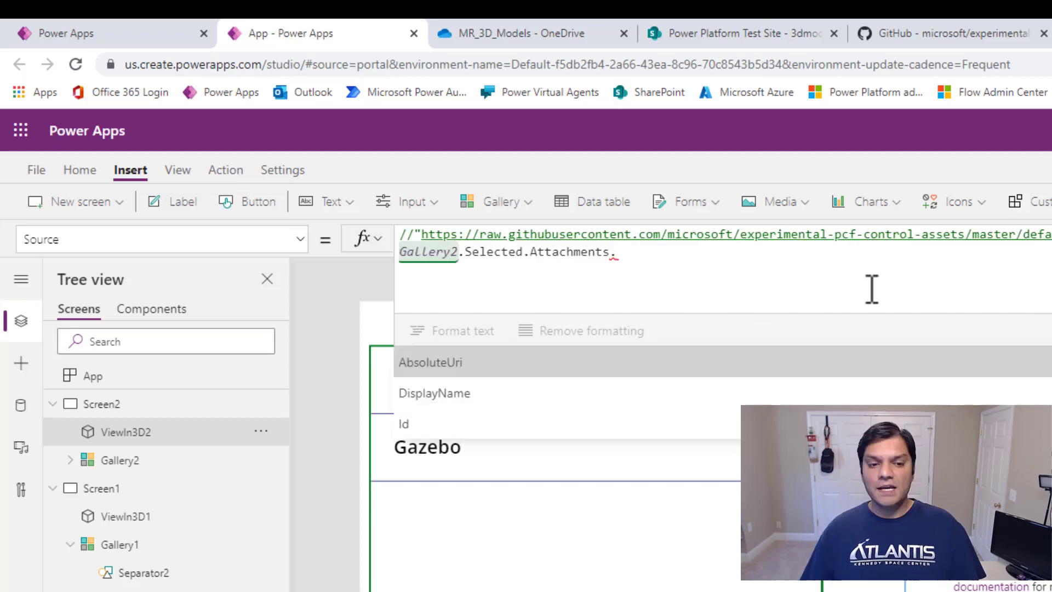
Step: Try the AbsoluteUri field of the selected item's attachments in the Source formula and remove it again
{"action": "key", "text": "Tab"}
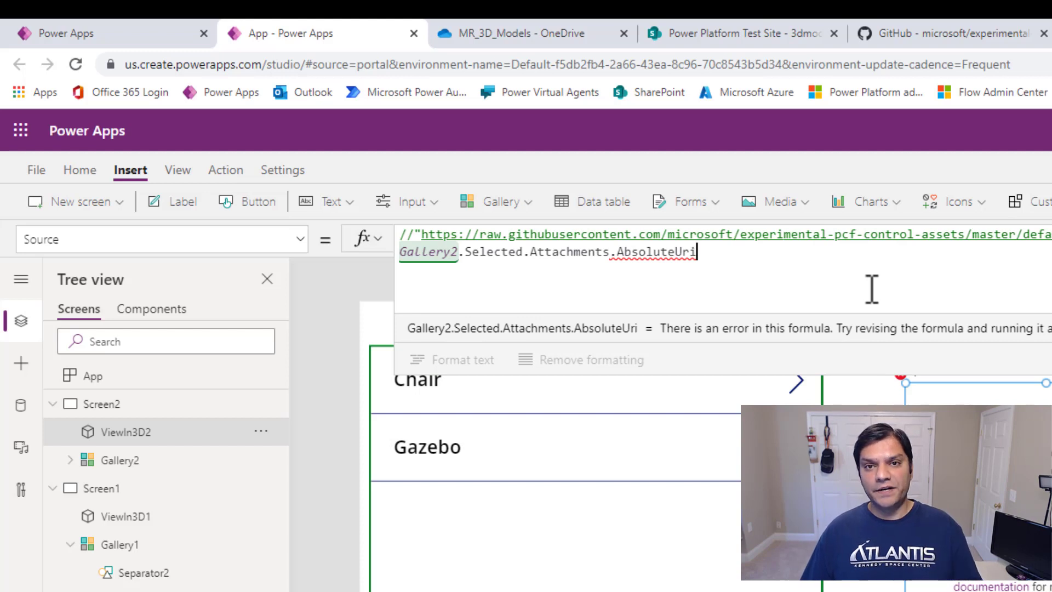
{"action": "key", "text": "BackSpace"}
{"action": "key", "text": "BackSpace"}
{"action": "key", "text": "BackSpace"}
{"action": "key", "text": "BackSpace"}
{"action": "key", "text": "BackSpace"}
{"action": "key", "text": "BackSpace"}
{"action": "key", "text": "BackSpace"}
{"action": "key", "text": "BackSpace"}
{"action": "key", "text": "BackSpace"}
{"action": "key", "text": "BackSpace"}
{"action": "key", "text": "BackSpace"}
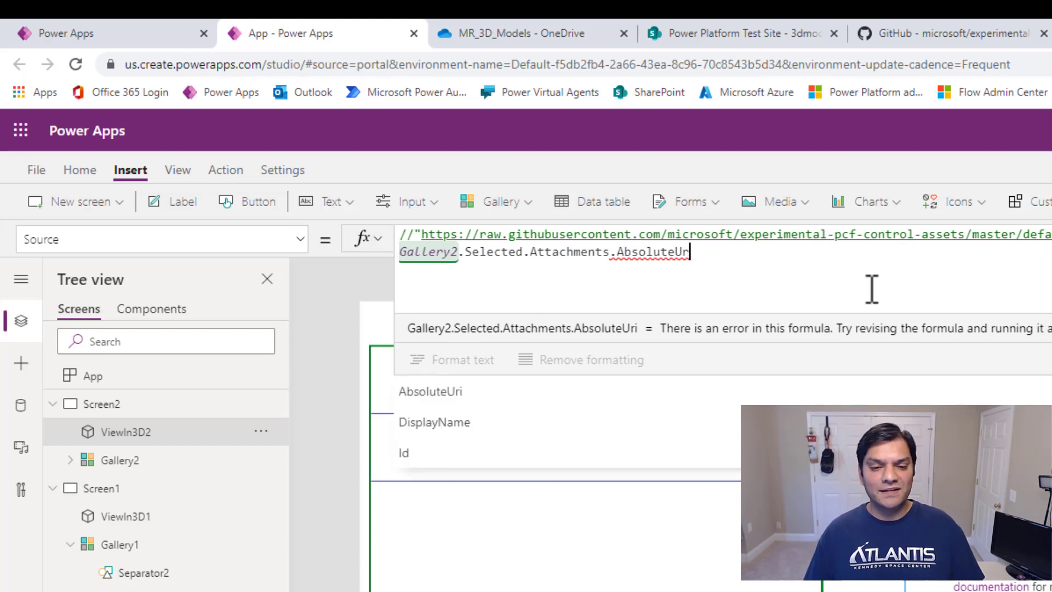
Step: Try the Value field directly on the attachments, and clear the second line of the Source formula
{"action": "key", "text": "Down"}
{"action": "key", "text": "Down"}
{"action": "key", "text": "Down"}
{"action": "key", "text": "Down"}
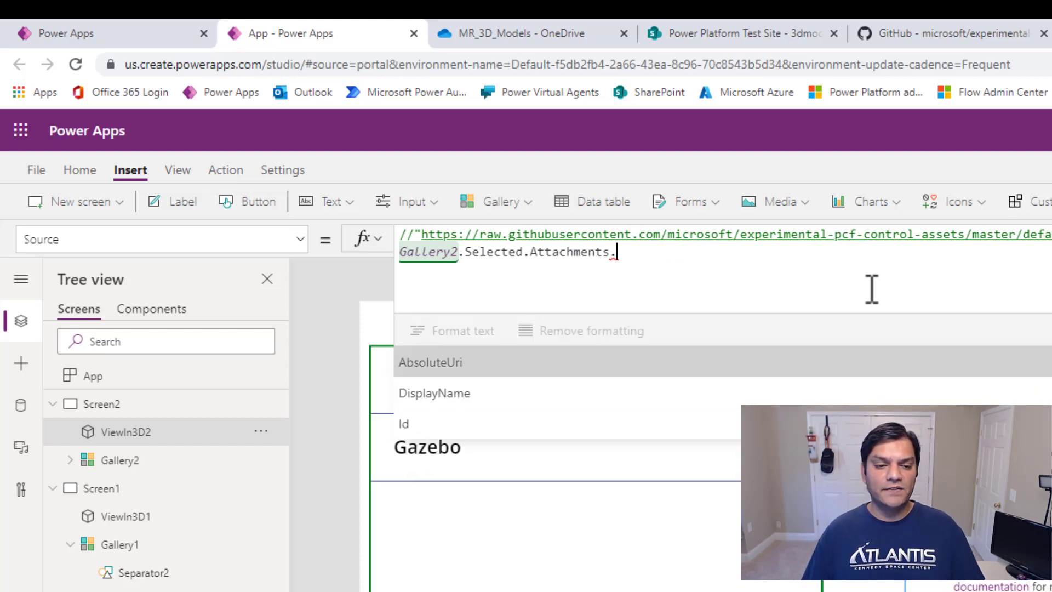
{"action": "key", "text": "Tab"}
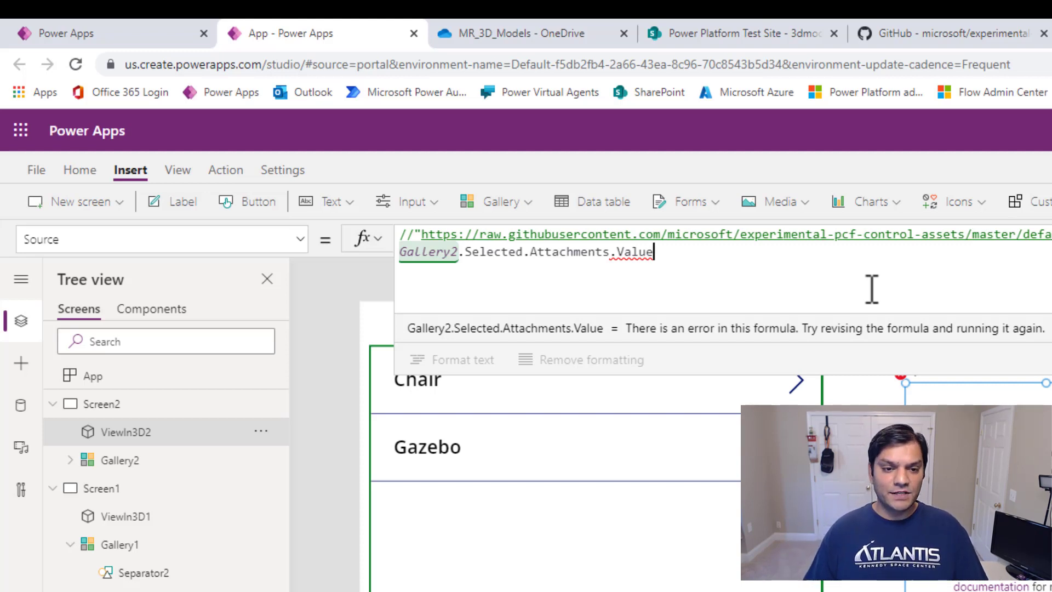
{"action": "key", "text": "shift+Home"}
{"action": "key", "text": "BackSpace"}
Step: Start the Source formula's second line with the First function applied to Gallery2.Selected.Attachments
{"action": "type", "text": "Fir"}
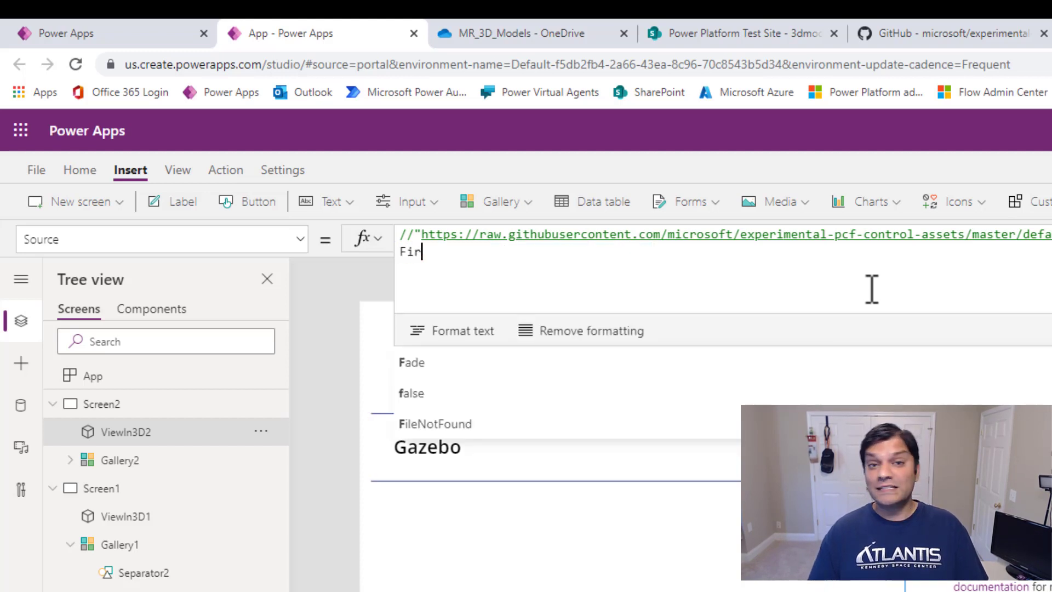
{"action": "key", "text": "Down"}
{"action": "key", "text": "Down"}
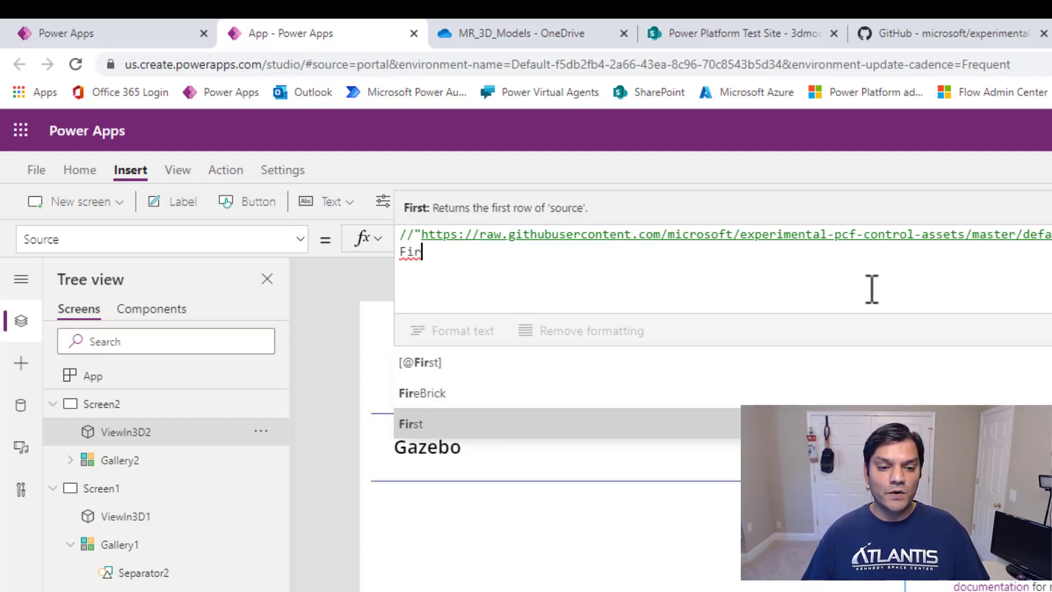
{"action": "key", "text": "Tab"}
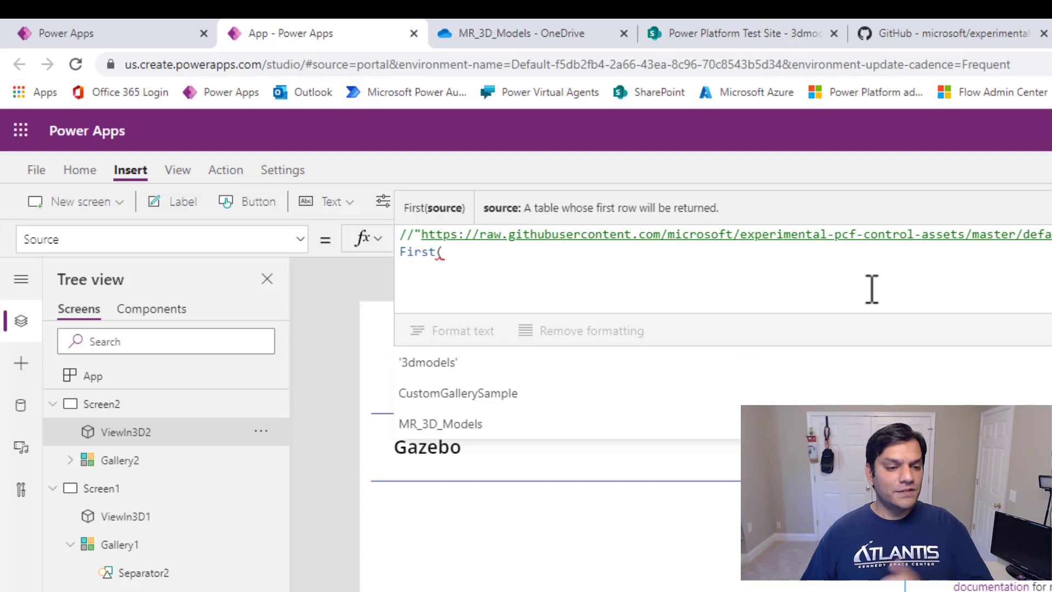
{"action": "type", "text": "gall"}
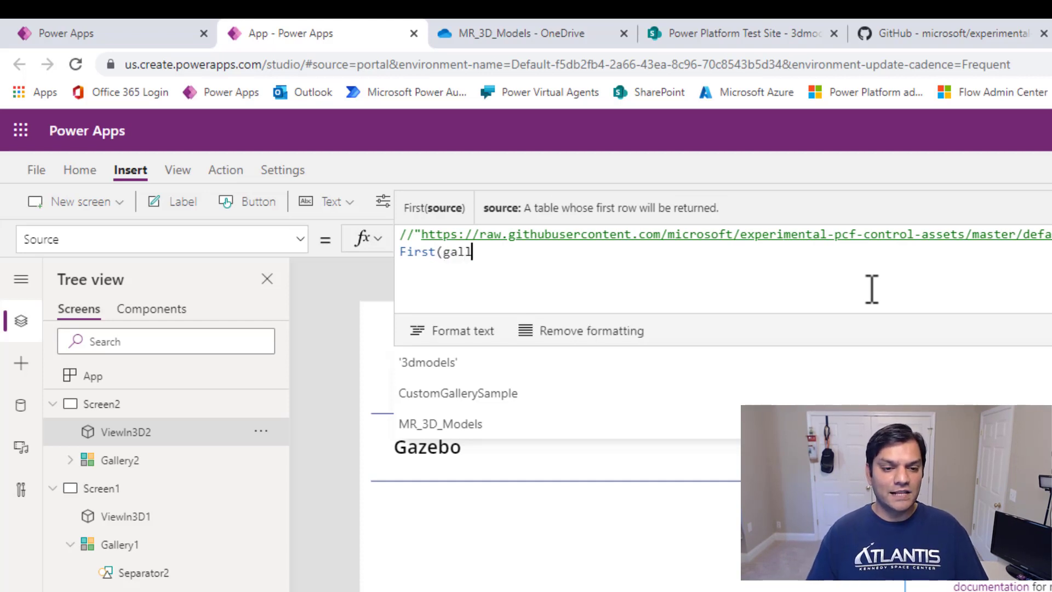
{"action": "key", "text": "Down"}
{"action": "key", "text": "Tab"}
{"action": "type", "text": "."}
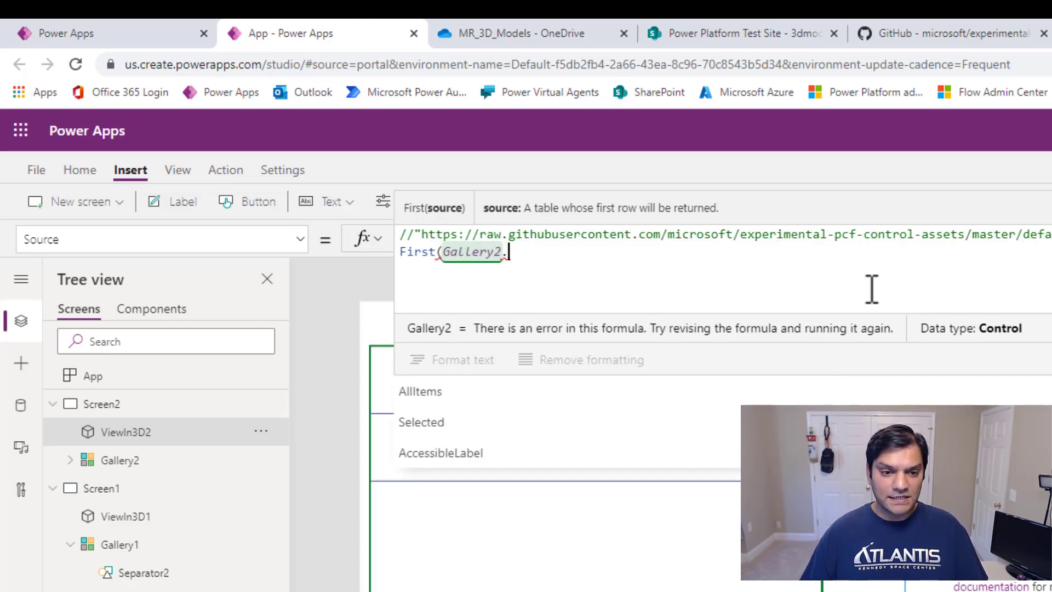
{"action": "key", "text": "Down"}
{"action": "key", "text": "Tab"}
{"action": "type", "text": ".a"}
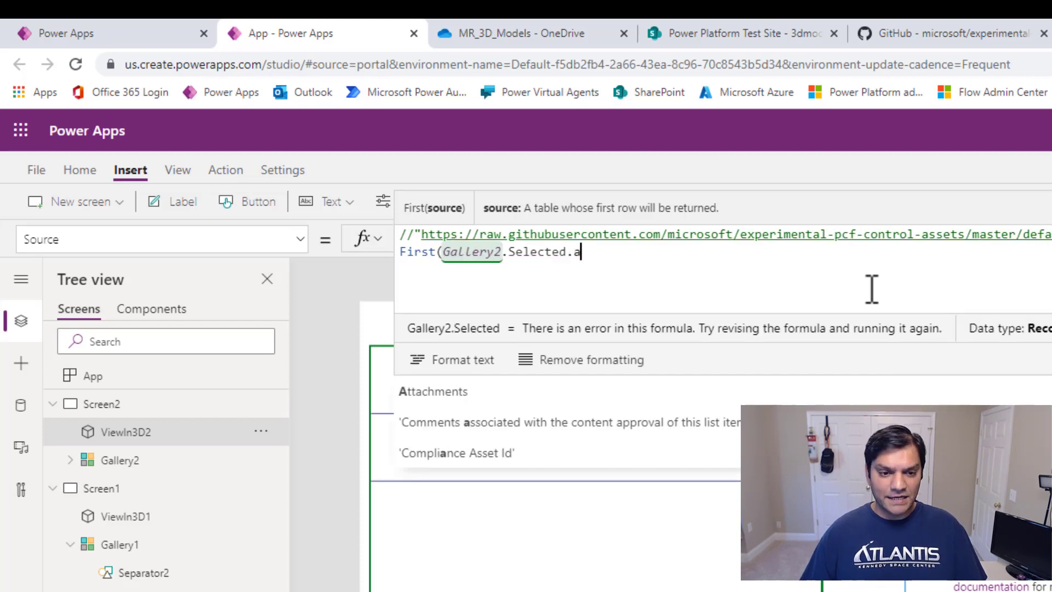
{"action": "key", "text": "Tab"}
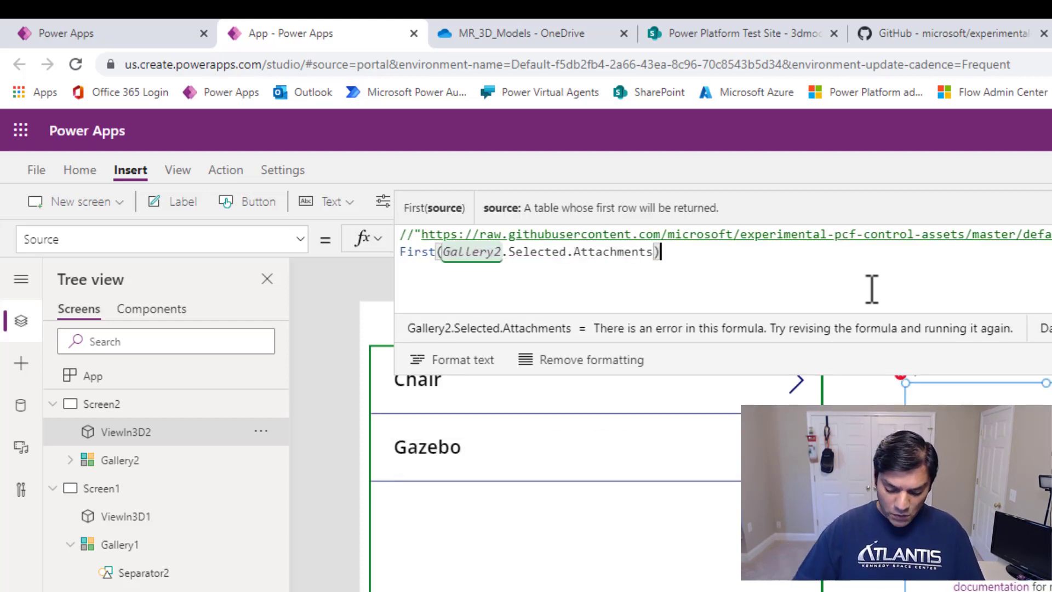
Step: Complete the Source formula as First(Gallery2.Selected.Attachments).Value and collapse the formula area
{"action": "type", "text": ")."}
{"action": "key", "text": "Down"}
{"action": "key", "text": "Down"}
{"action": "key", "text": "Down"}
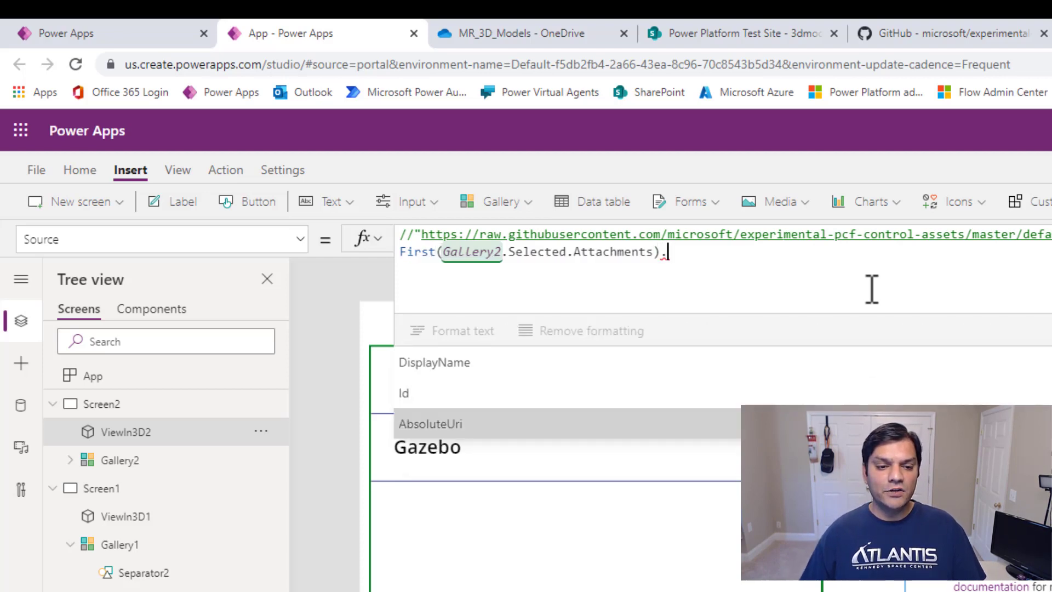
{"action": "key", "text": "Tab"}
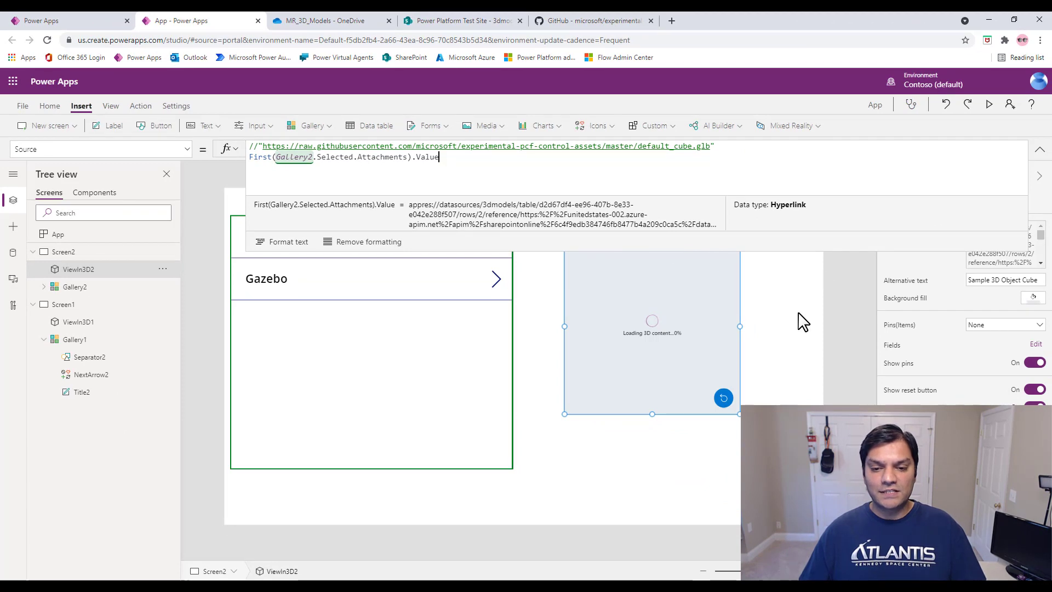
{"action": "left_click", "coordinate": [1039, 150]}
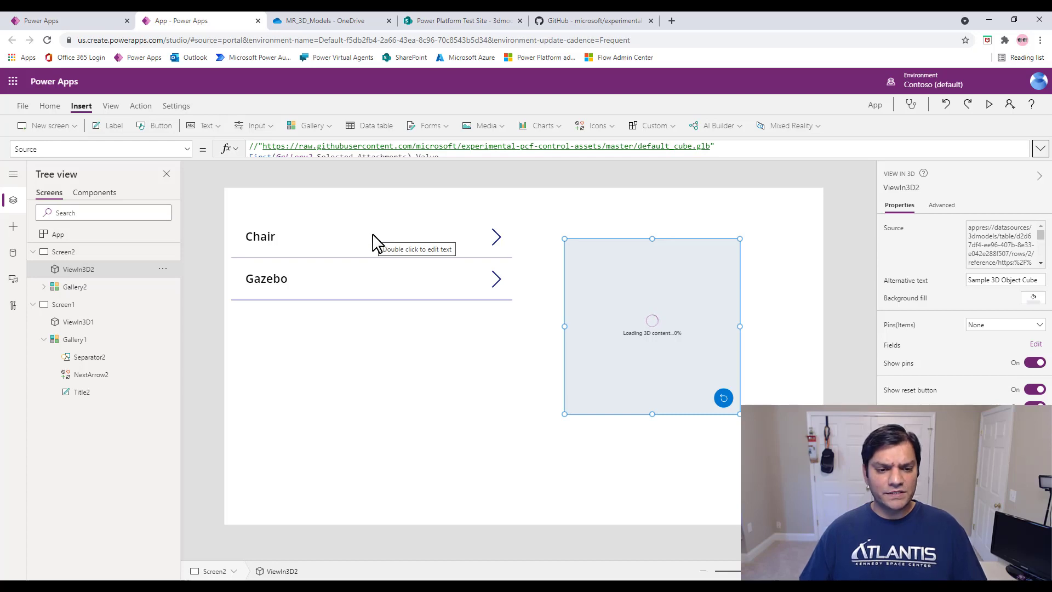
Step: Preview the app, zoom and rotate the gazebo model in the 3D viewer, and return to editing
{"action": "left_click", "coordinate": [992, 105]}
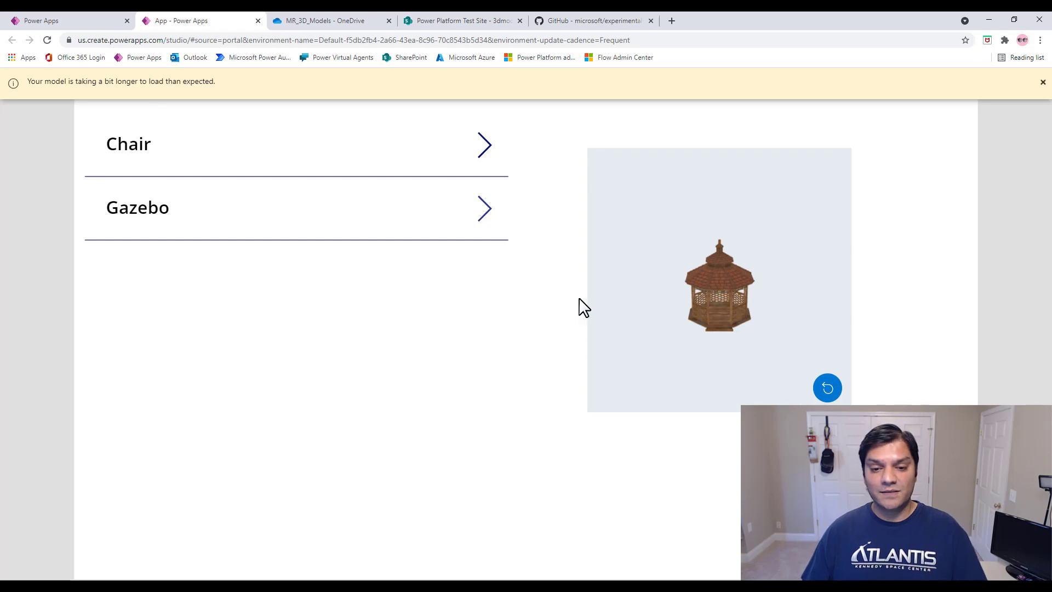
{"action": "scroll", "coordinate": [683, 320], "scroll_direction": "up", "scroll_amount": 10}
{"action": "scroll", "coordinate": [682, 317], "scroll_direction": "down", "scroll_amount": 10}
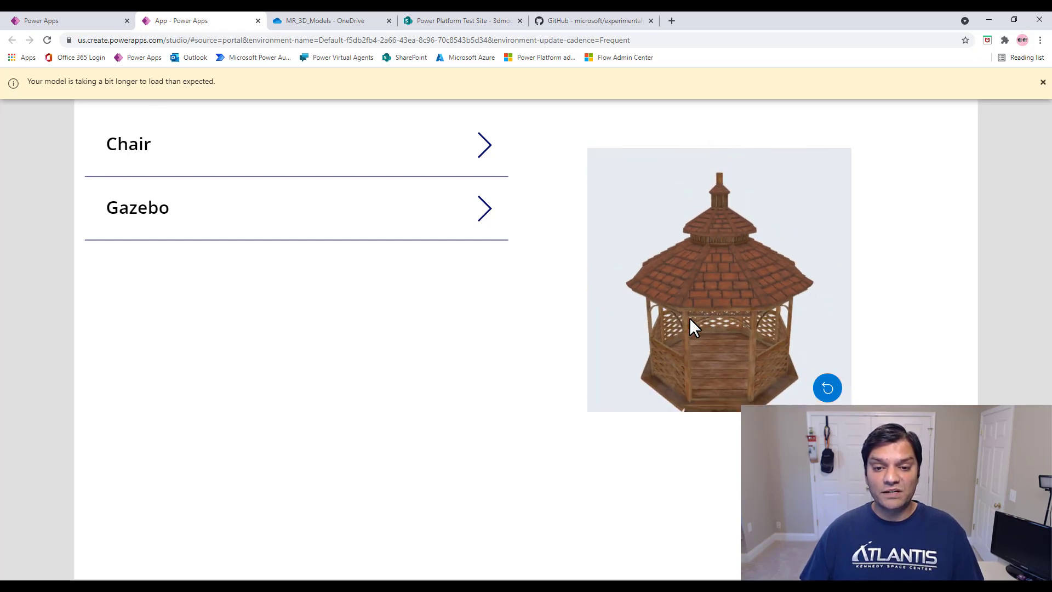
{"action": "left_click_drag", "start_coordinate": [689, 318], "coordinate": [764, 308]}
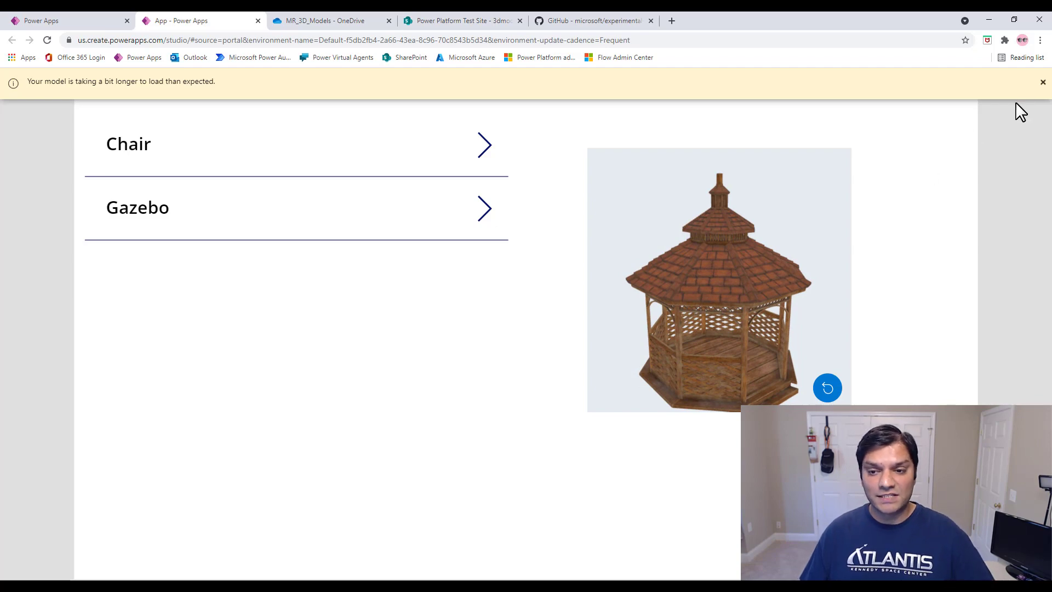
{"action": "left_click", "coordinate": [1042, 90]}
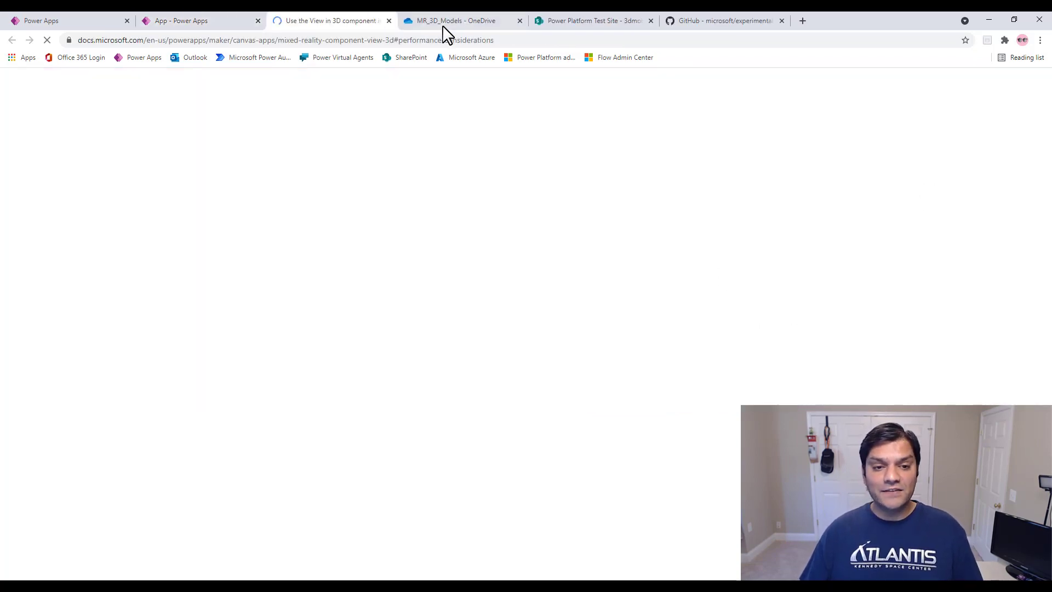
{"action": "left_click", "coordinate": [389, 20]}
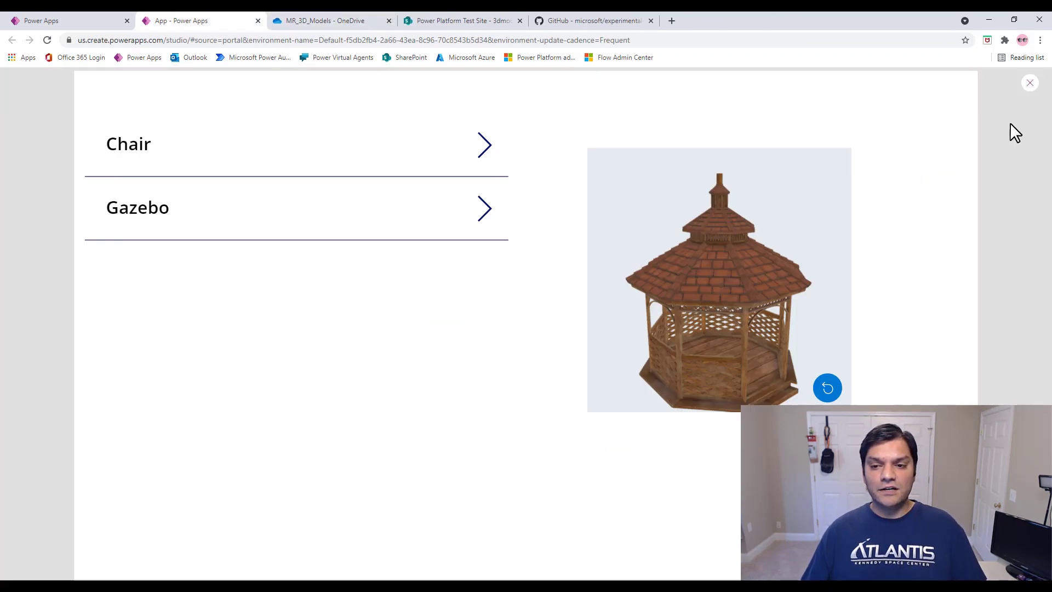
{"action": "left_click", "coordinate": [1031, 85]}
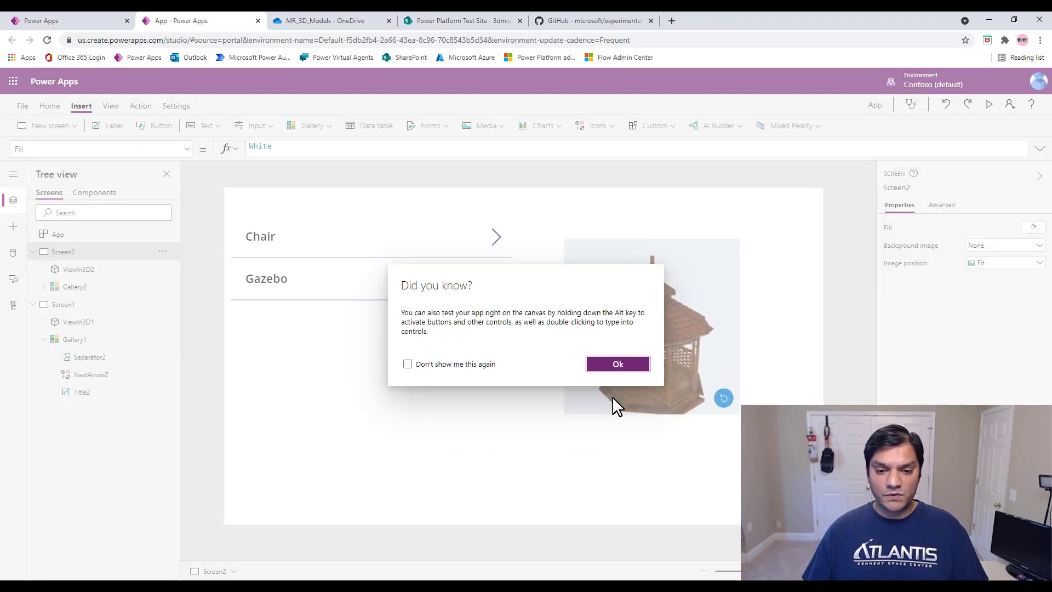
{"action": "left_click", "coordinate": [618, 364]}
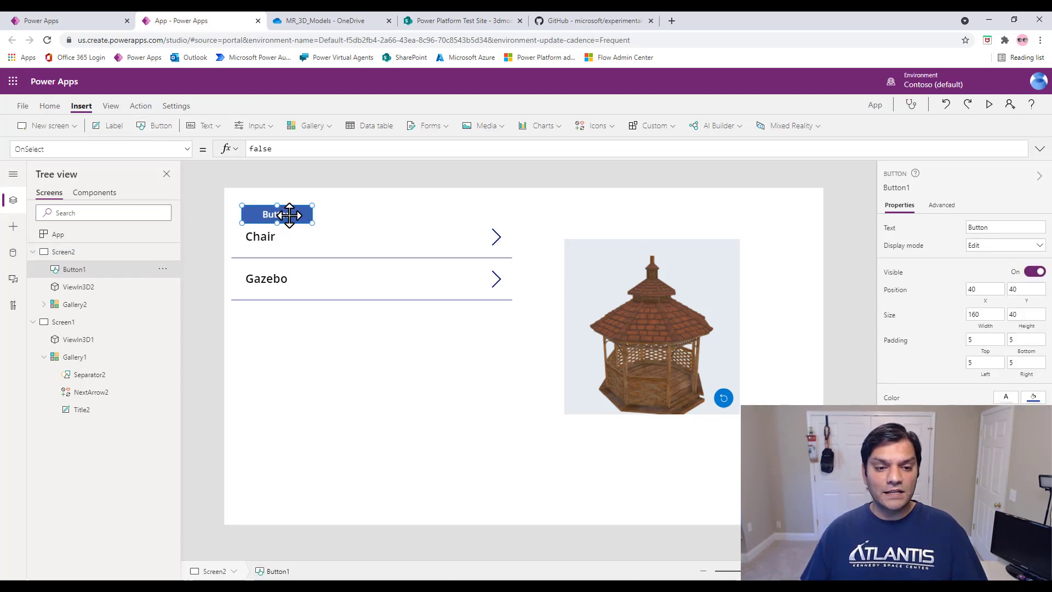
Step: Insert a button below the 3D viewer at about X 967, Y 639, and add a blank screen to the app
{"action": "left_click_drag", "start_coordinate": [287, 211], "coordinate": [697, 475]}
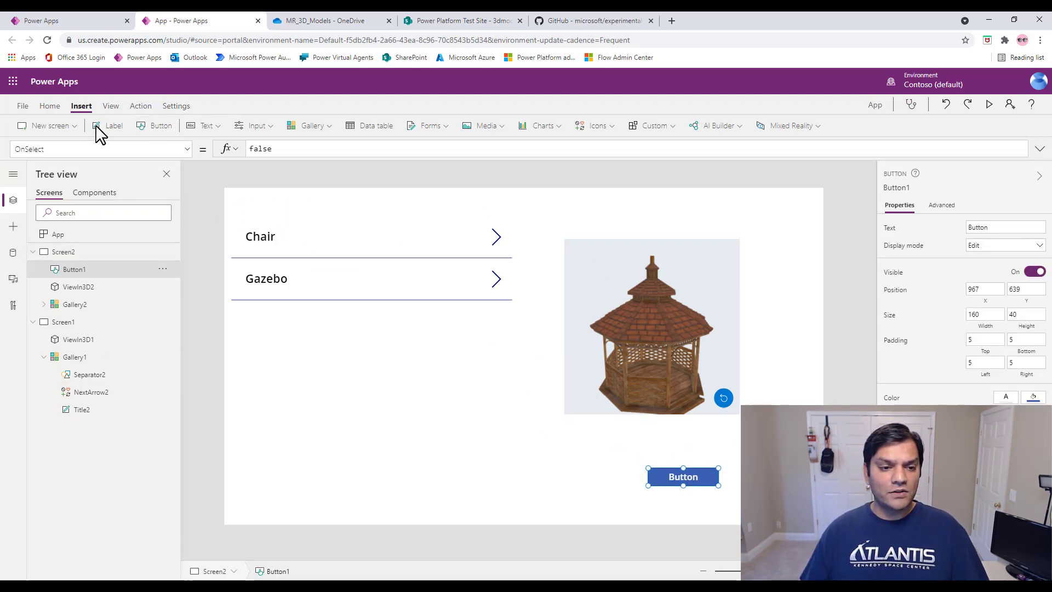
{"action": "left_click", "coordinate": [60, 130]}
{"action": "left_click", "coordinate": [52, 170]}
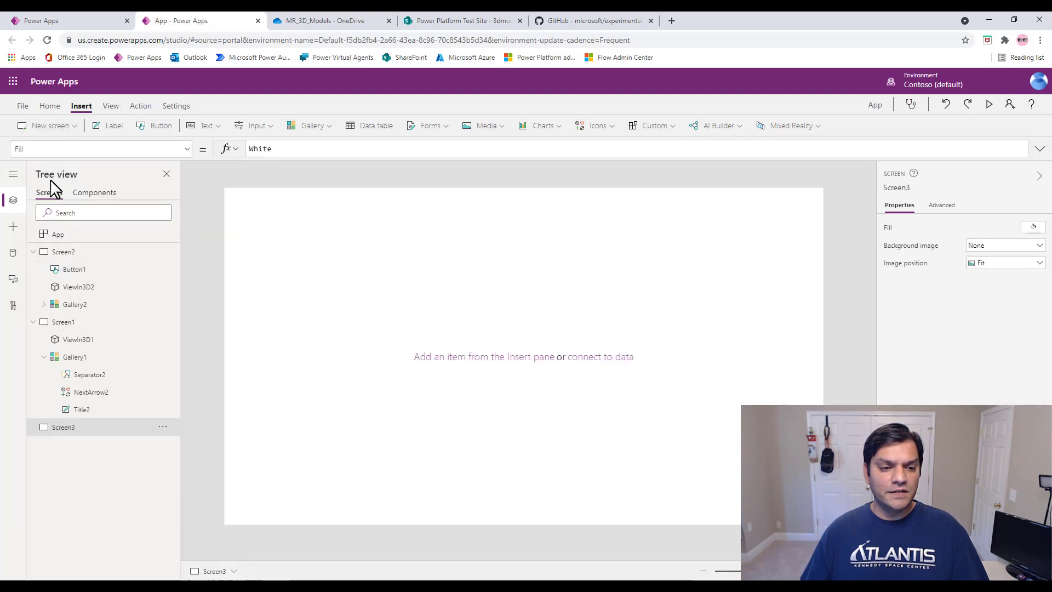
Step: Move Screen3 up one place in the screen order, between Screen2 and Screen1
{"action": "left_click", "coordinate": [163, 429]}
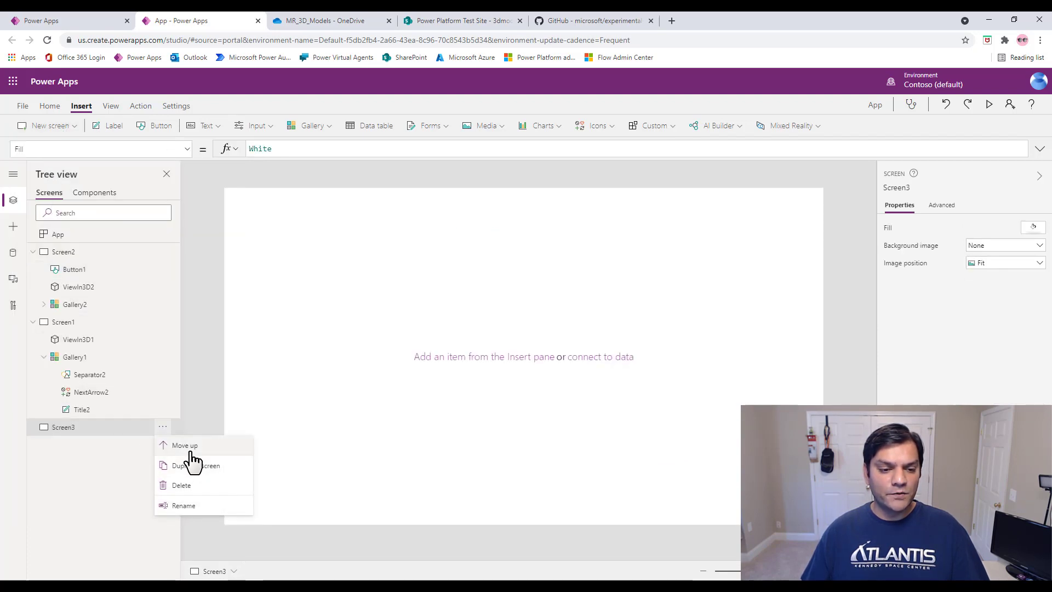
{"action": "left_click", "coordinate": [188, 442]}
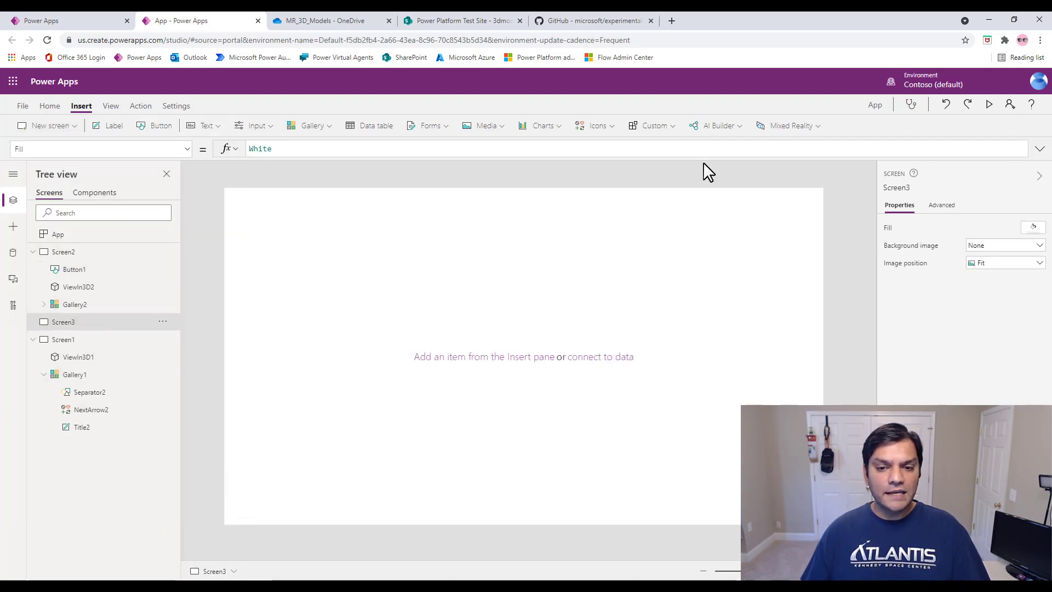
{"action": "left_click", "coordinate": [789, 126]}
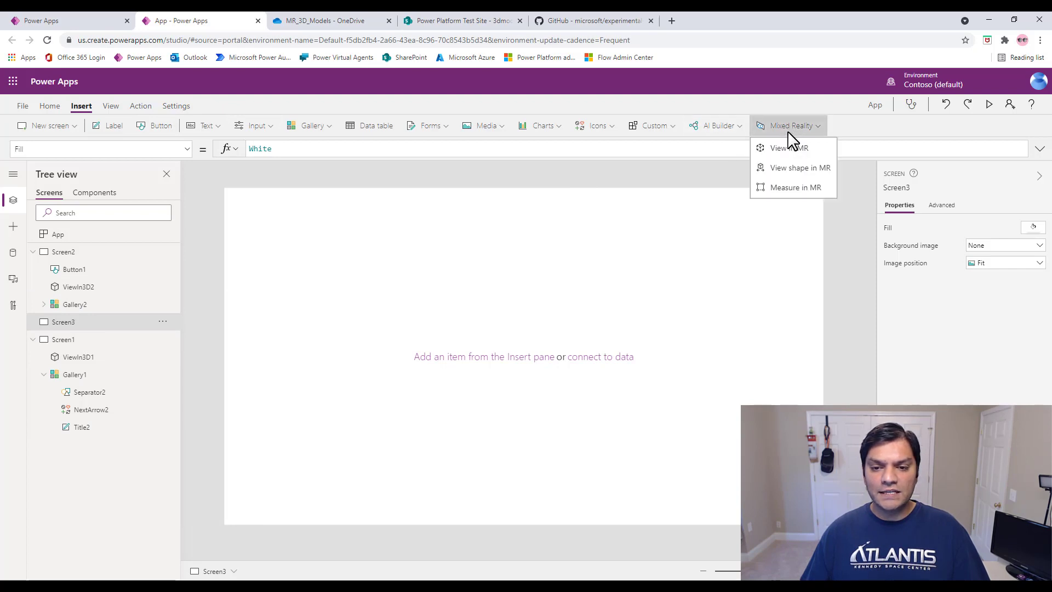
{"action": "left_click", "coordinate": [789, 148]}
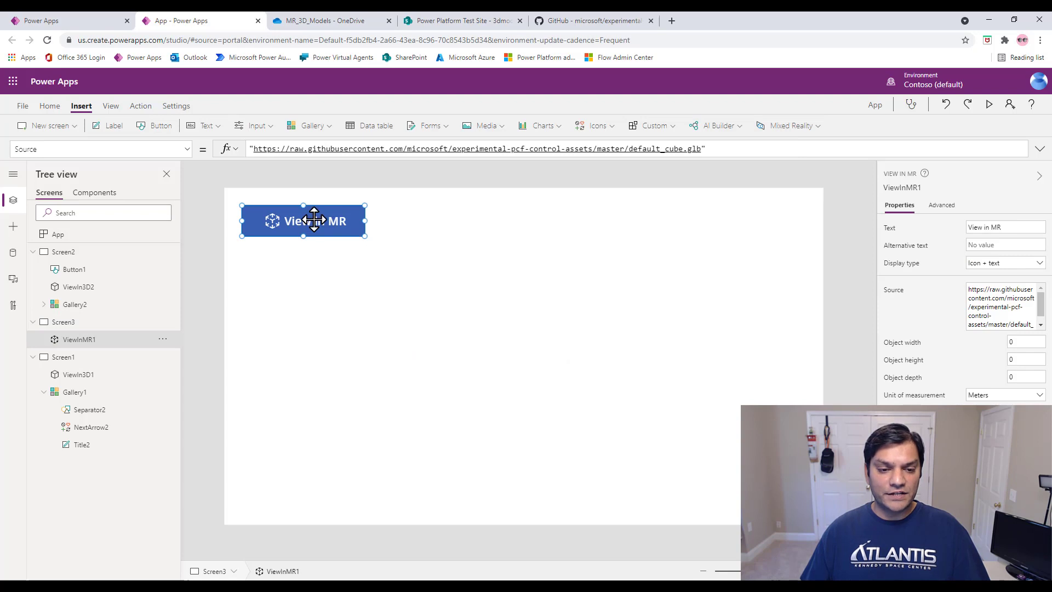
{"action": "key", "text": "Delete"}
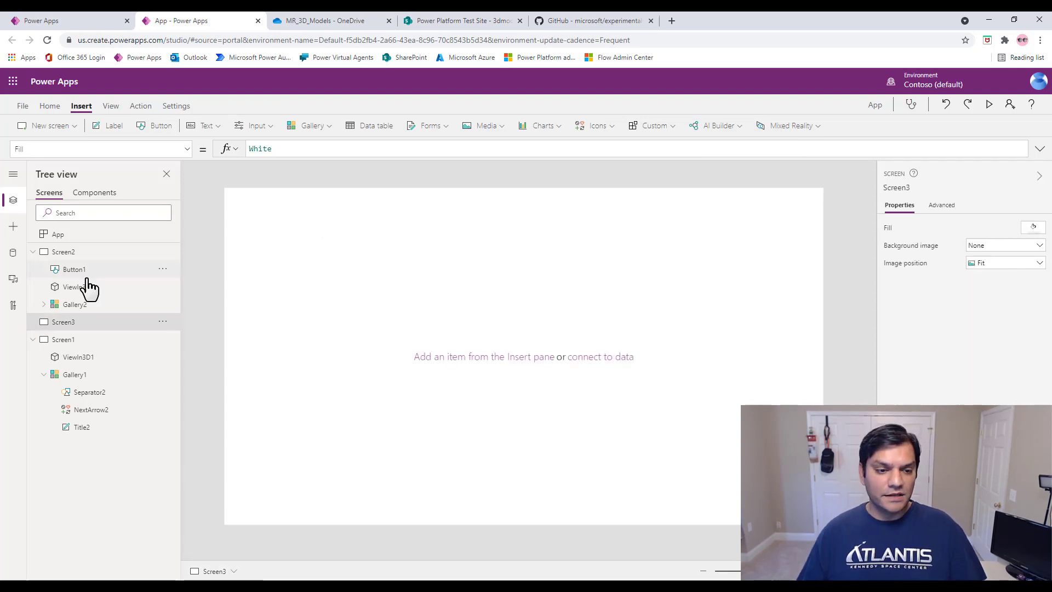
Step: Delete Button1 from Screen2 and place a View in MR control below the 3D viewer at about X 896, Y 628
{"action": "left_click", "coordinate": [77, 252]}
{"action": "left_click", "coordinate": [707, 482]}
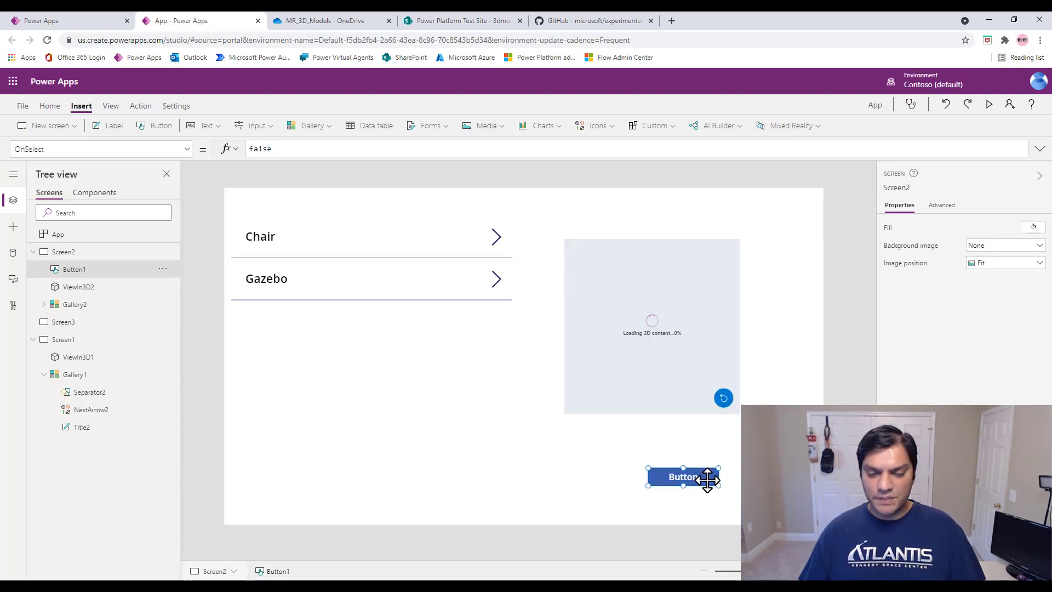
{"action": "key", "text": "Delete"}
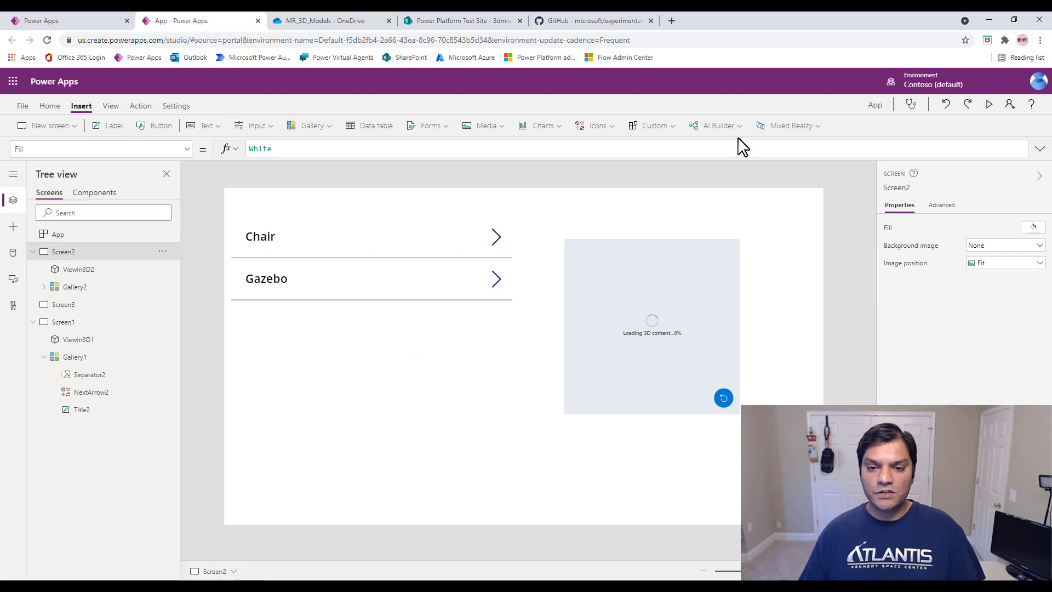
{"action": "left_click", "coordinate": [815, 132]}
{"action": "left_click", "coordinate": [800, 145]}
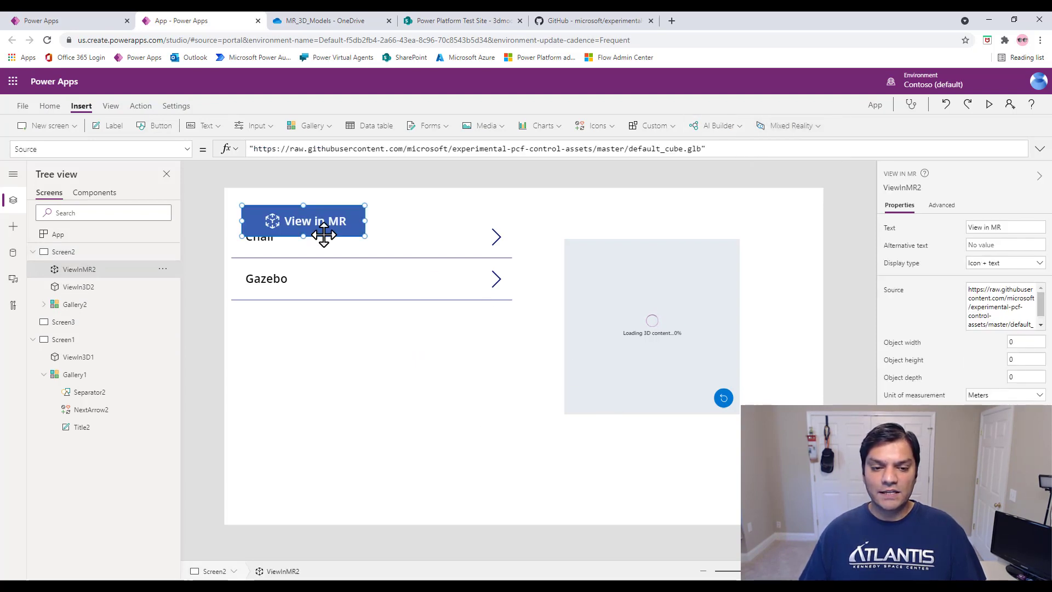
{"action": "left_click_drag", "start_coordinate": [329, 224], "coordinate": [696, 482]}
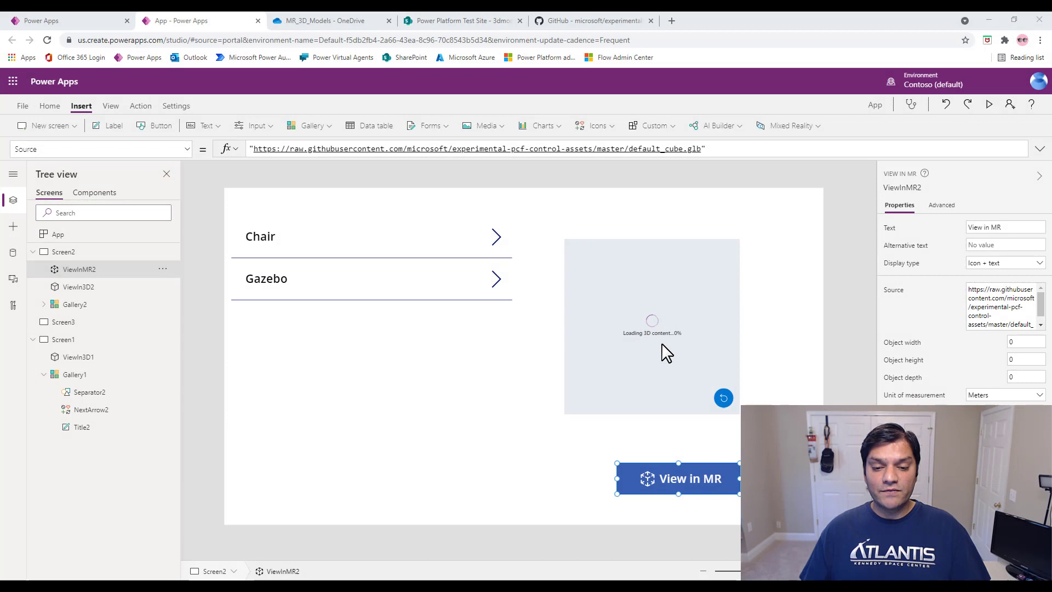
Step: Comment out the View in MR control's default Source URL and copy the 3D viewer's formula First(Gallery2.Selected.Attachments).Value onto its second line
{"action": "left_click", "coordinate": [679, 386]}
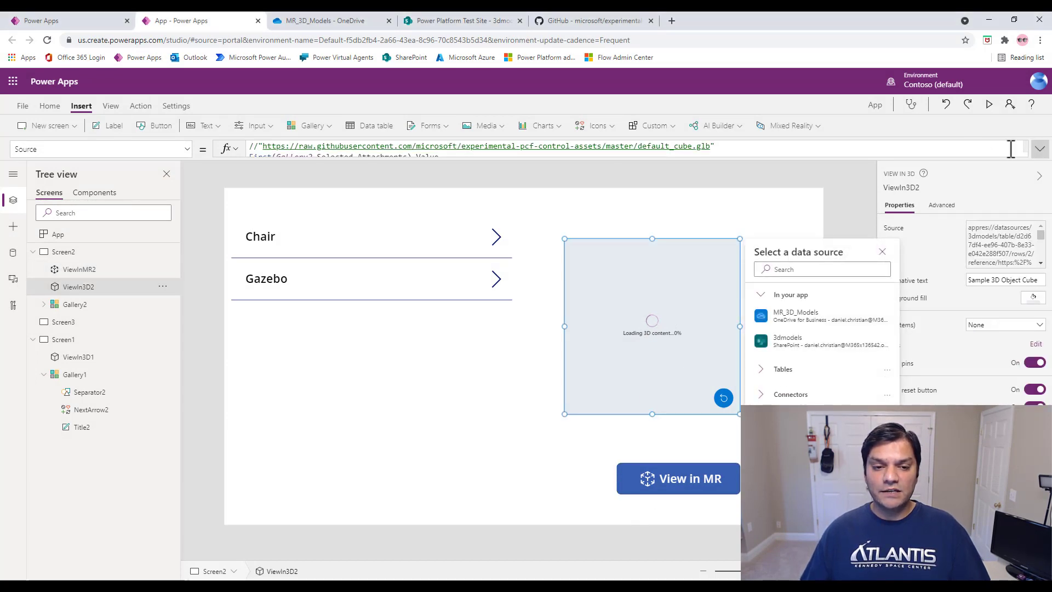
{"action": "left_click", "coordinate": [1039, 147]}
{"action": "left_click_drag", "start_coordinate": [445, 158], "coordinate": [211, 170]}
{"action": "key", "text": "ctrl+c"}
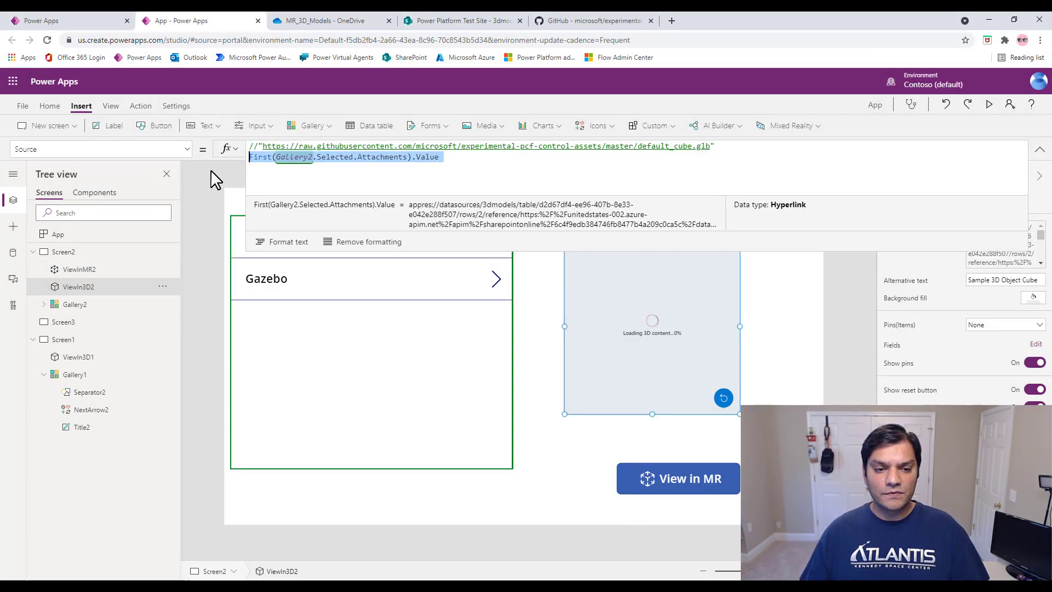
{"action": "left_click", "coordinate": [646, 473]}
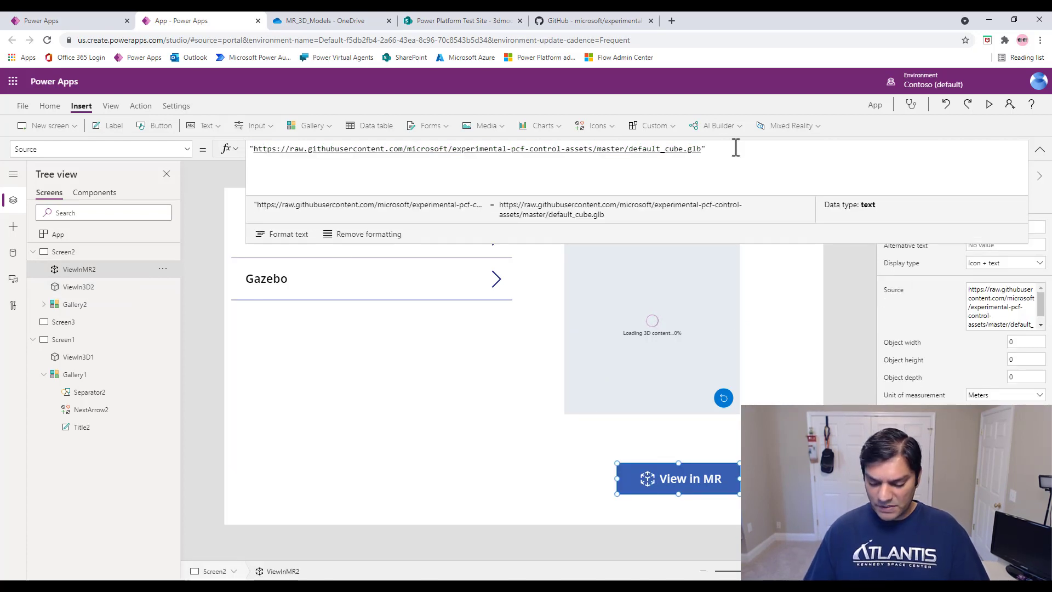
{"action": "type", "text": "//"}
{"action": "key", "text": "End"}
{"action": "key", "text": "Return"}
{"action": "key", "text": "ctrl+v"}
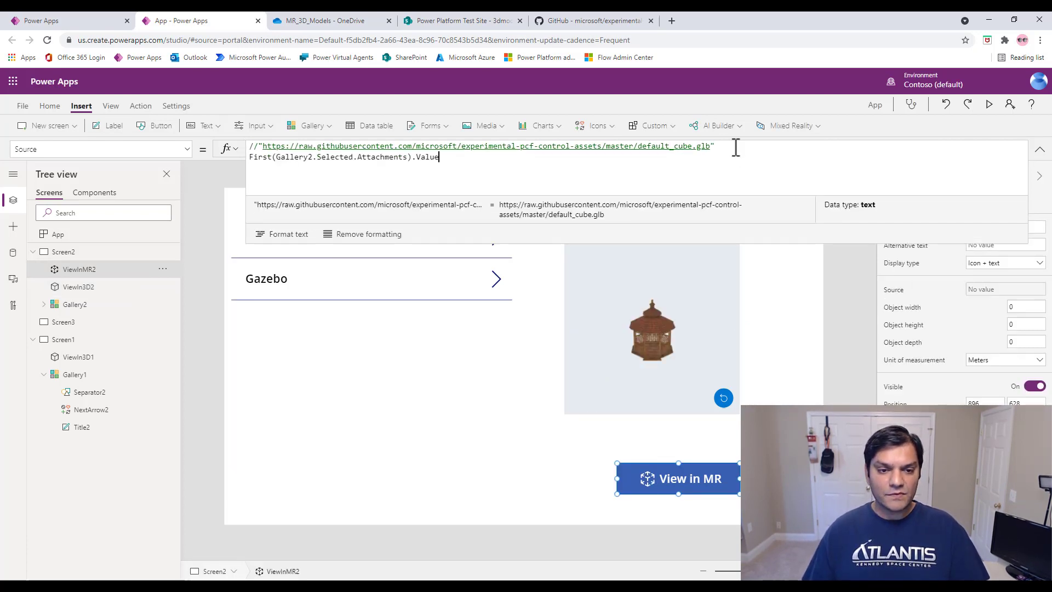
Step: Preview the app, dismiss the mixed reality notice and its extra browser tab, and return to editing with the View in MR control selected
{"action": "left_click", "coordinate": [989, 104]}
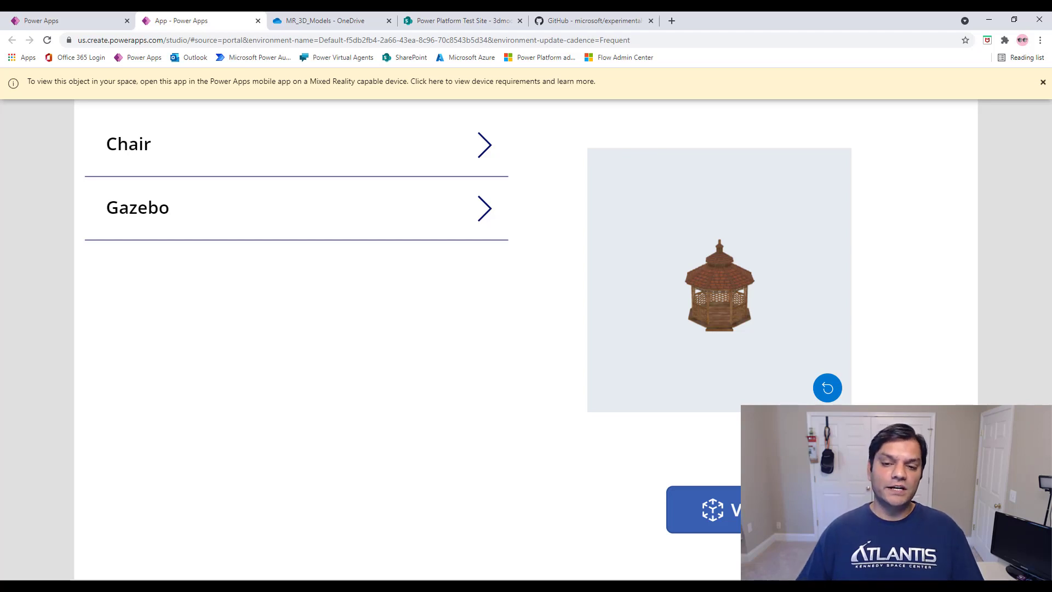
{"action": "left_click", "coordinate": [1044, 83]}
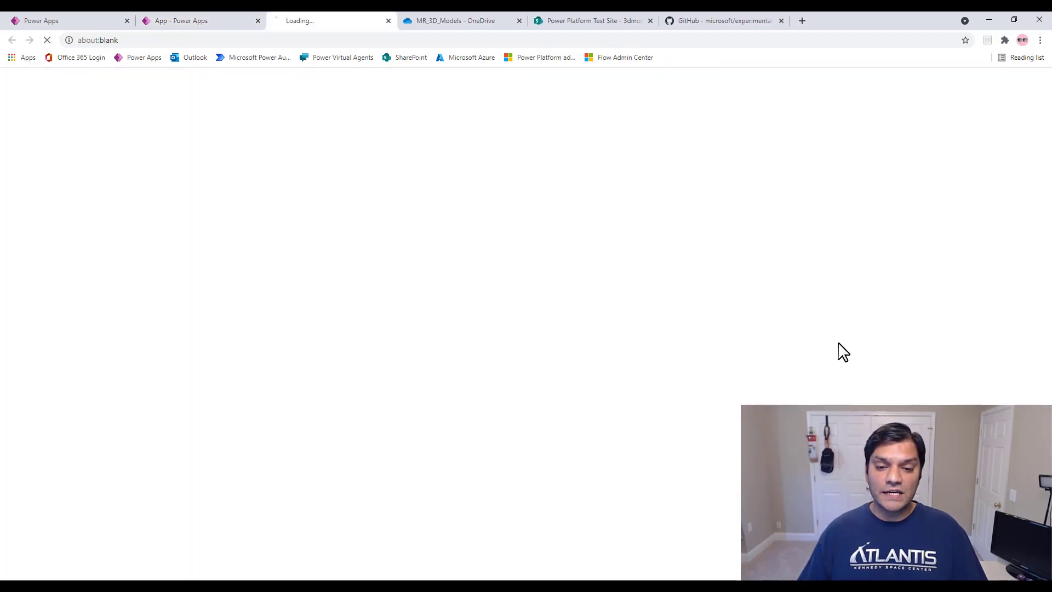
{"action": "left_click", "coordinate": [389, 21]}
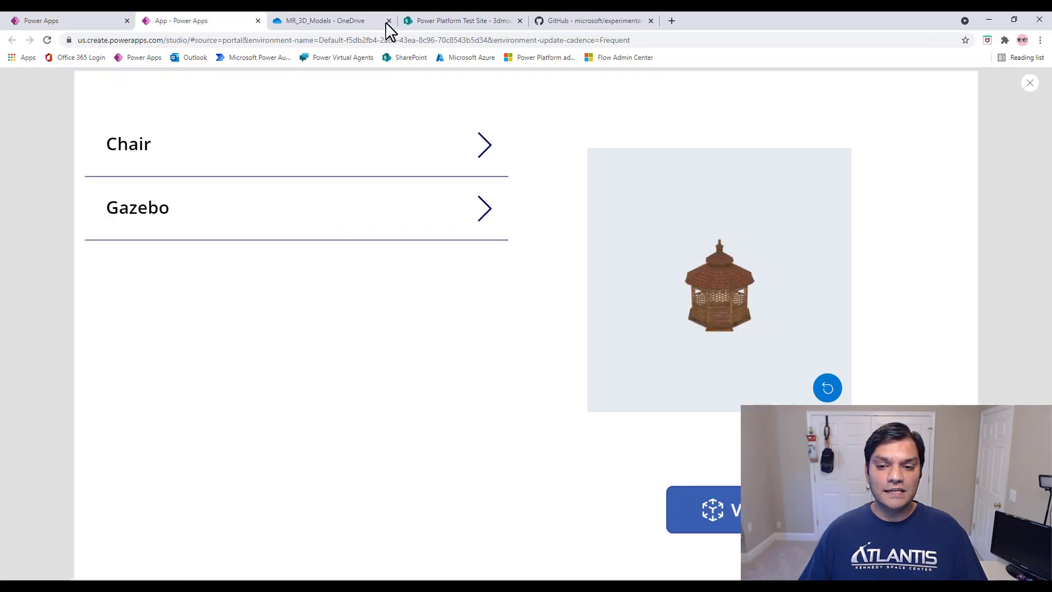
{"action": "left_click", "coordinate": [1030, 82]}
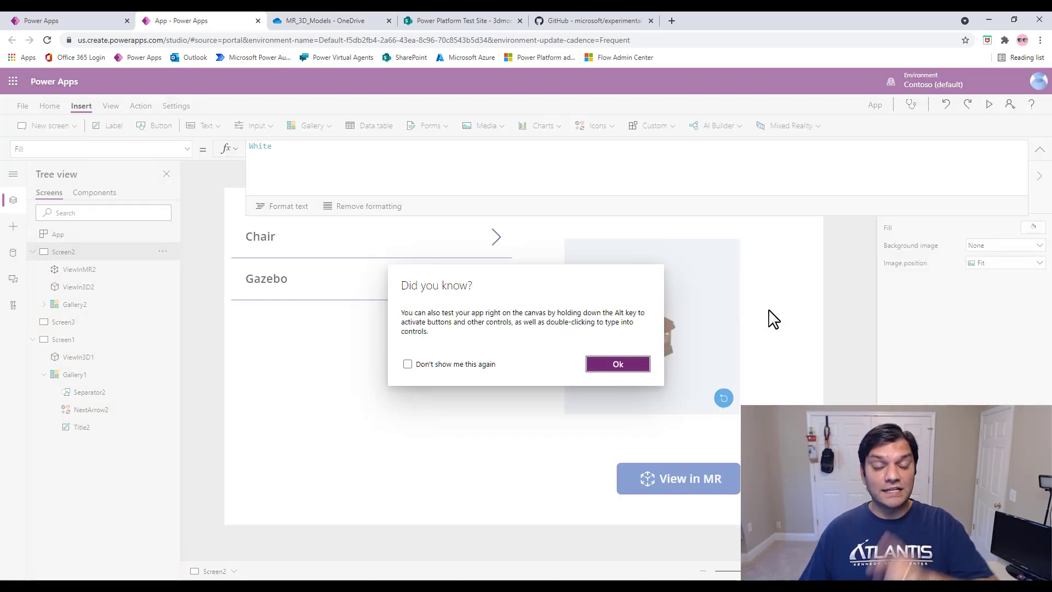
{"action": "left_click", "coordinate": [608, 364]}
{"action": "left_click", "coordinate": [658, 492]}
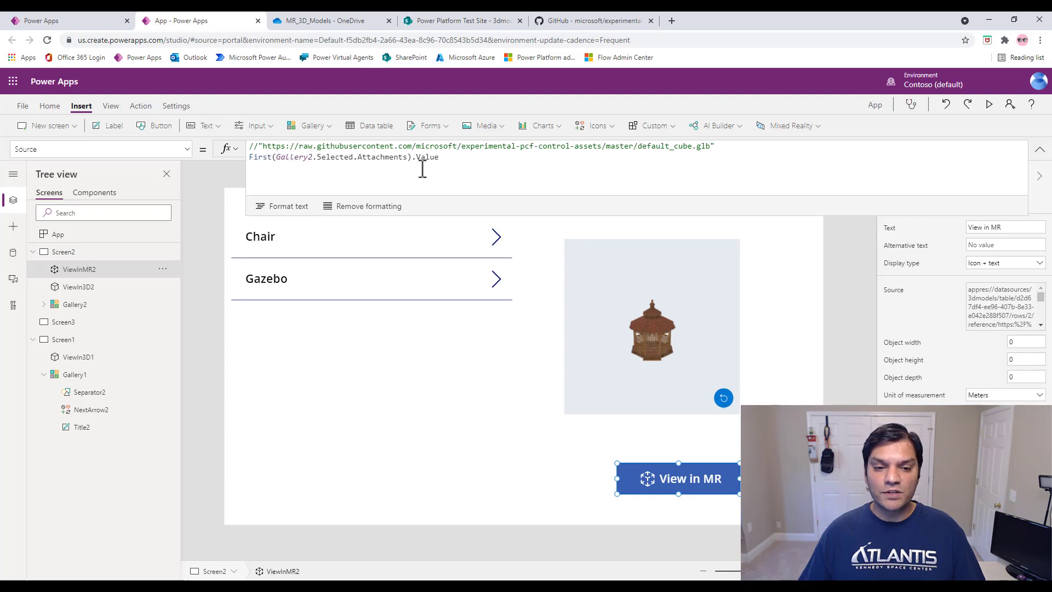